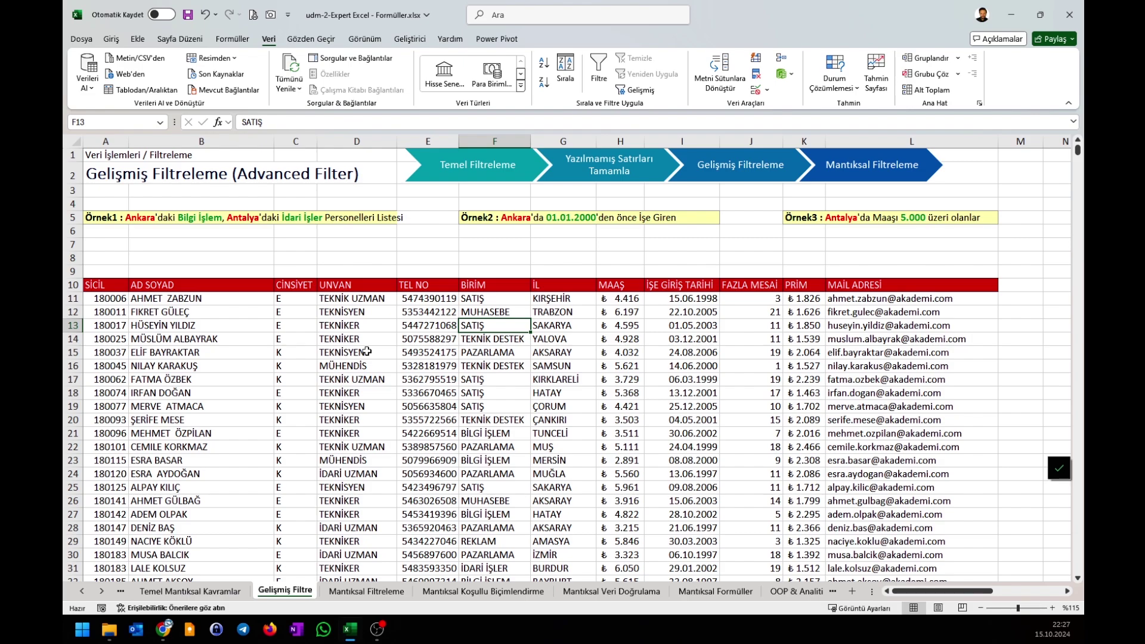
left_click(338, 300)
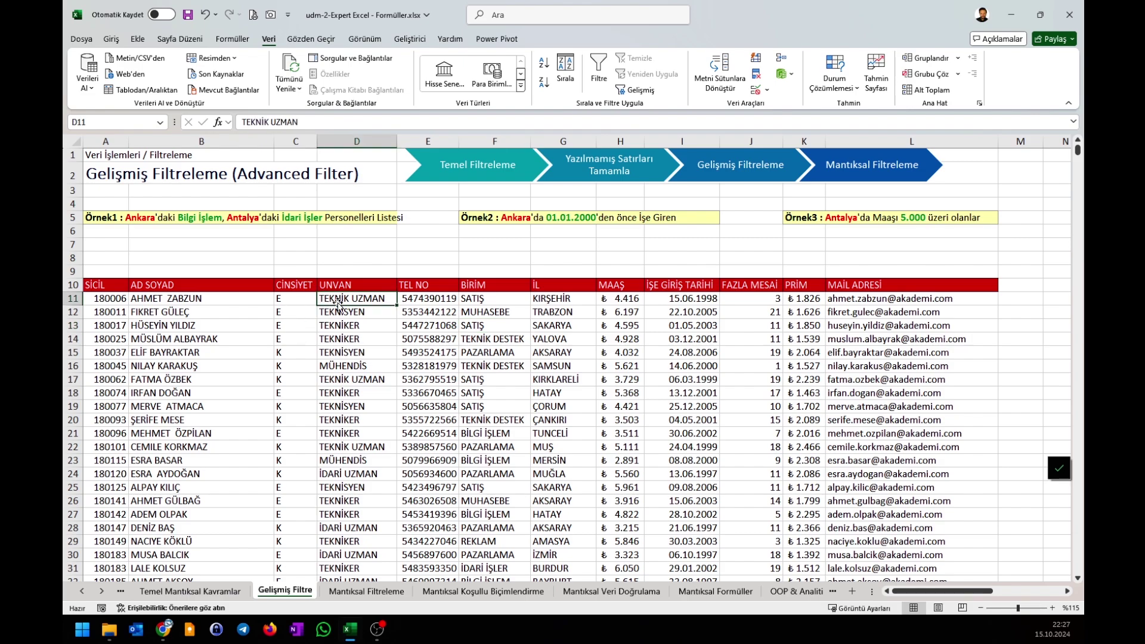
left_click(369, 592)
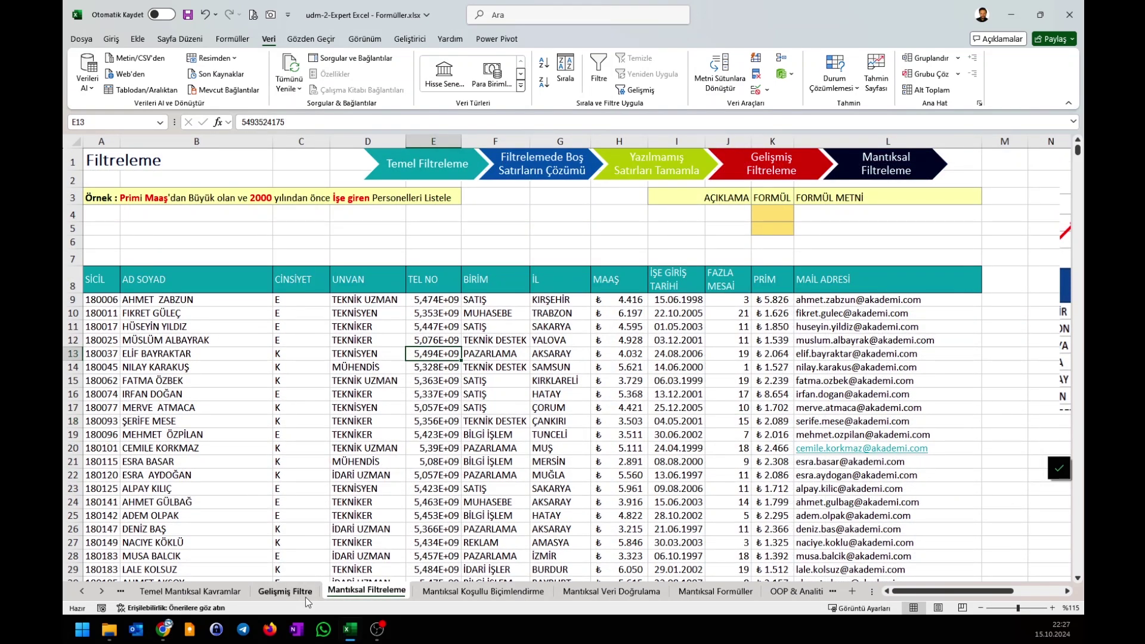
left_click(306, 597)
key("Down")
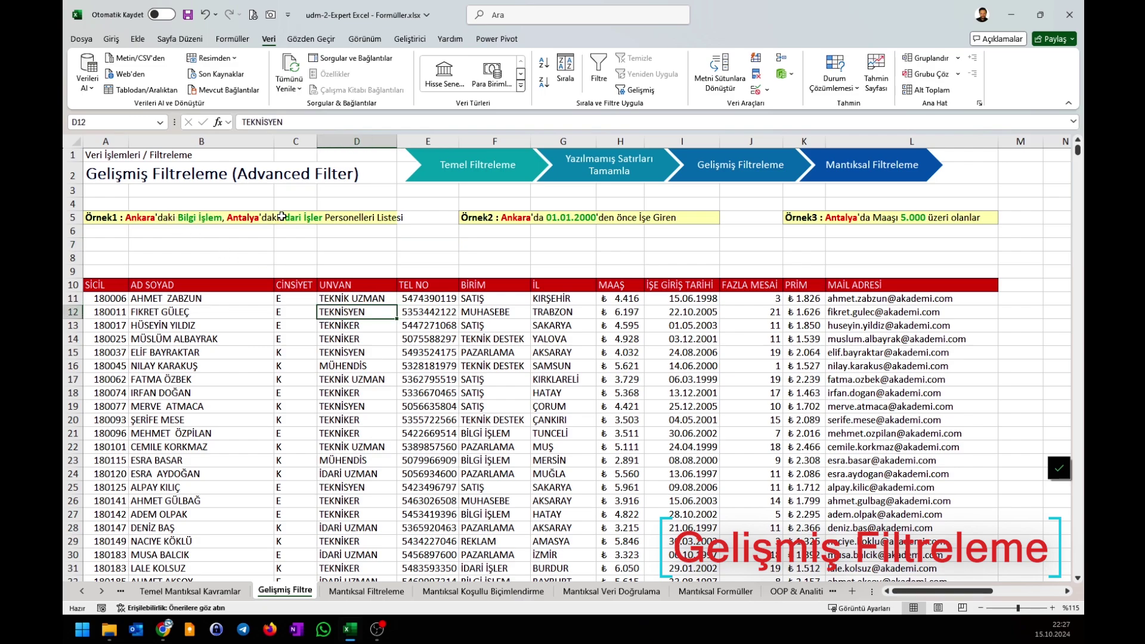
Turn on filtering for the staff table and filter the İL column to ANKARA
left_click(464, 325)
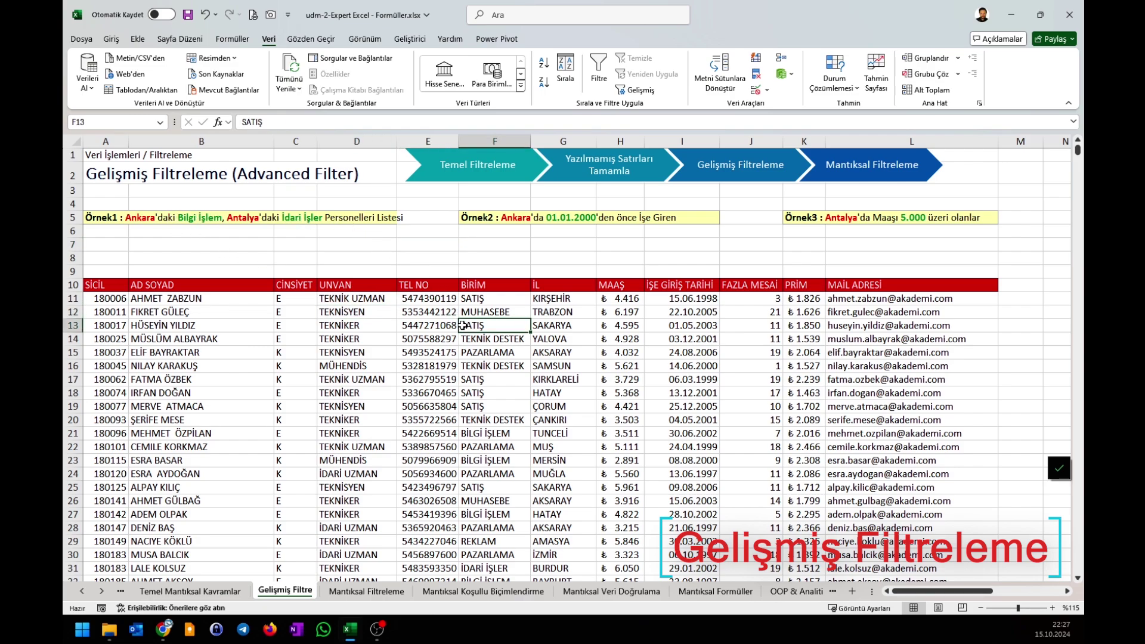
left_click(599, 70)
left_click(525, 285)
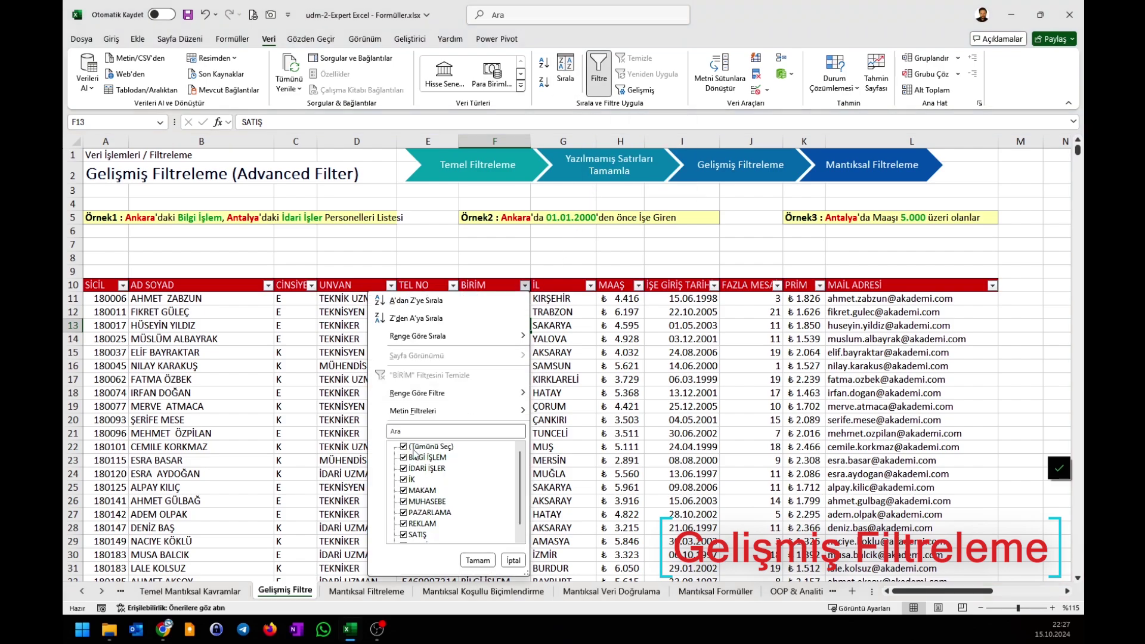
left_click(590, 285)
left_click(468, 523)
left_click(543, 560)
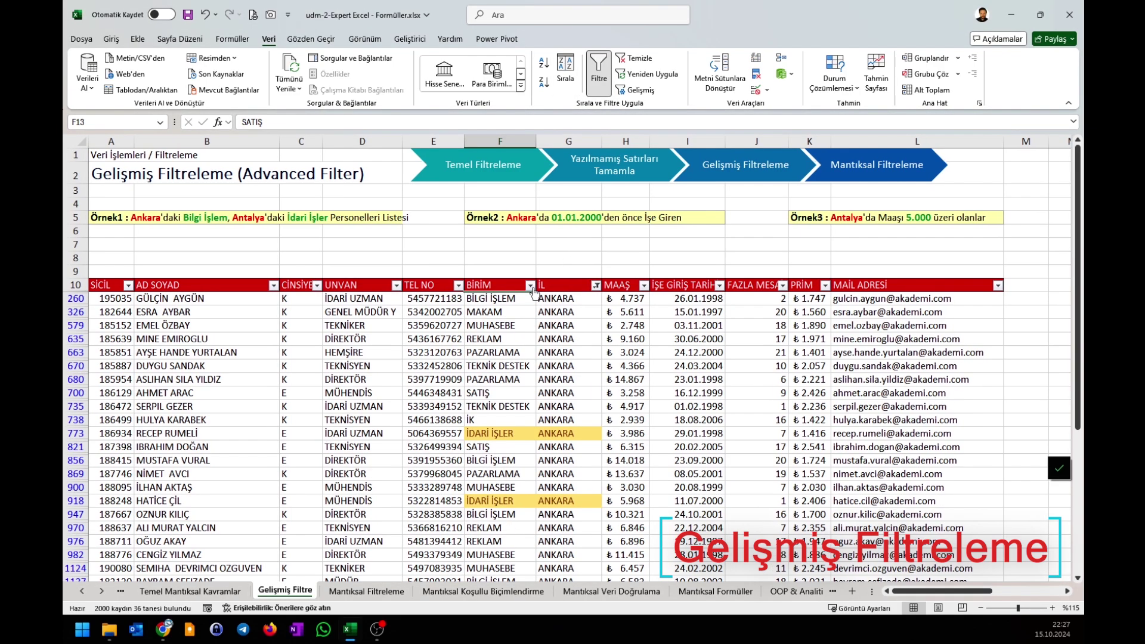
Filter the BİRİM column so that only BİLGİ İŞLEM is selected
left_click(530, 285)
left_click(410, 448)
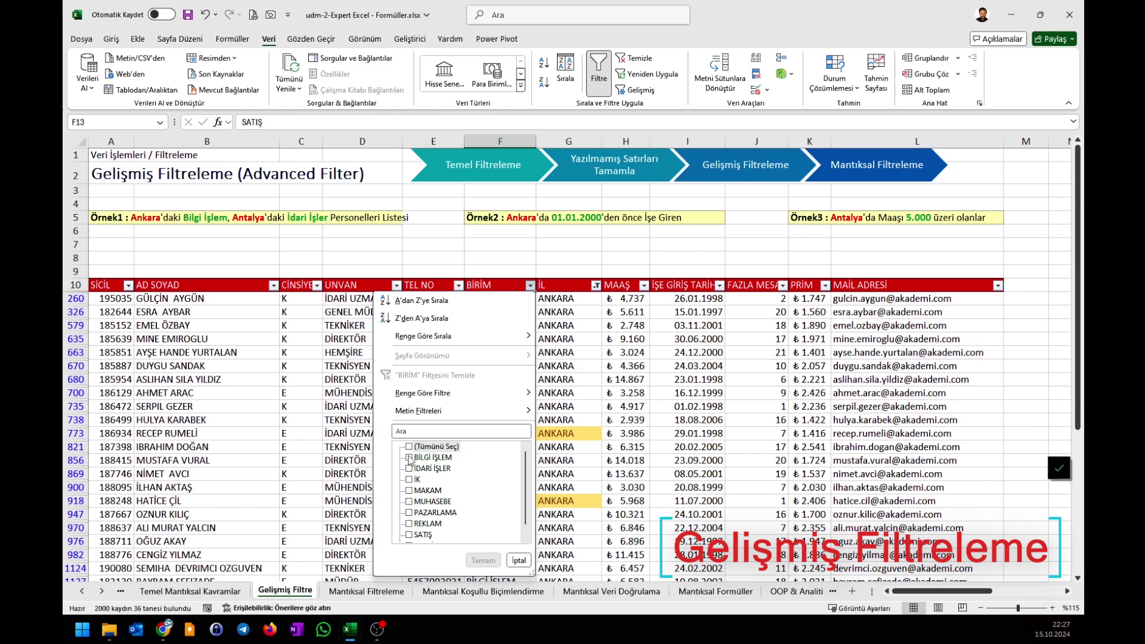
left_click(409, 458)
left_click(485, 560)
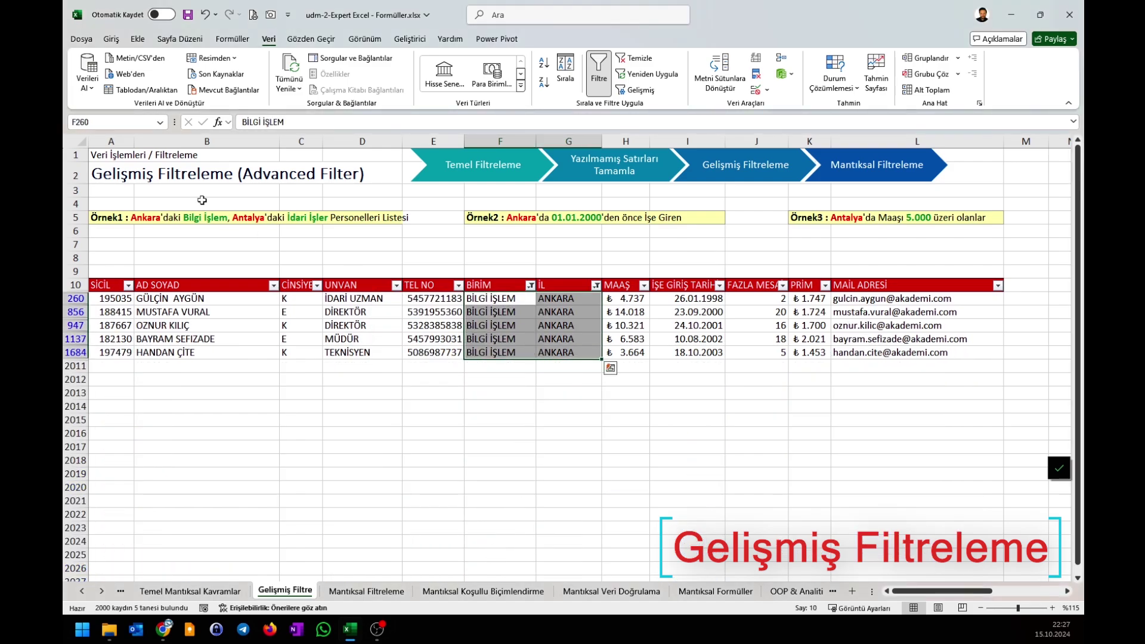
Add ANTALYA to the İL filter and İDARİ İŞLER to the BİRİM filter, following Örnek1
left_click(112, 218)
left_click(218, 218)
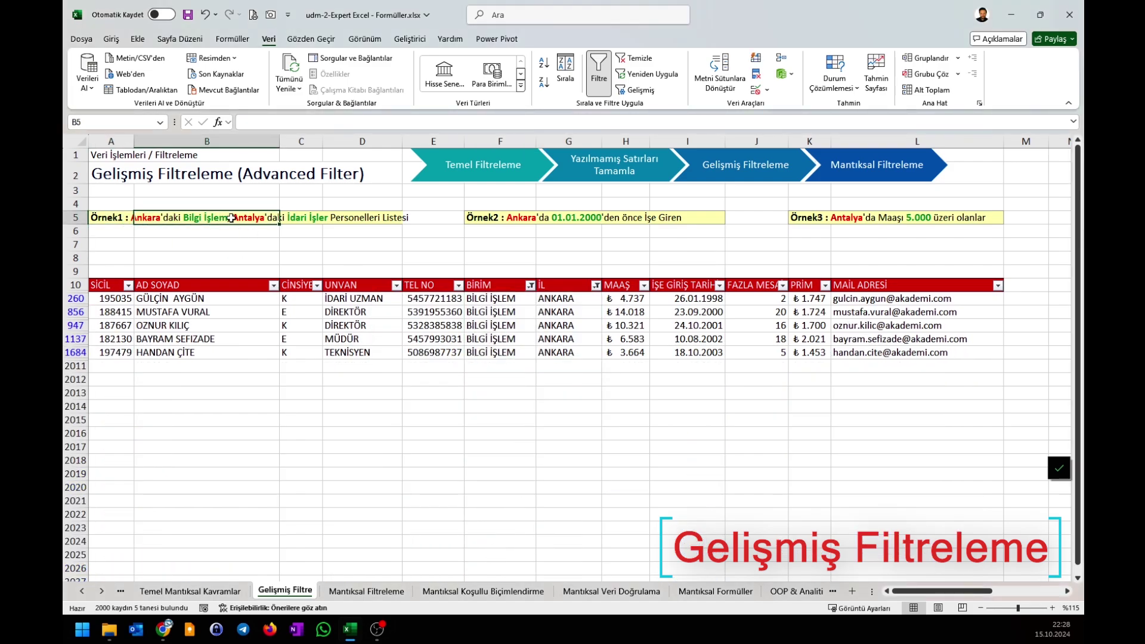
left_click(316, 219)
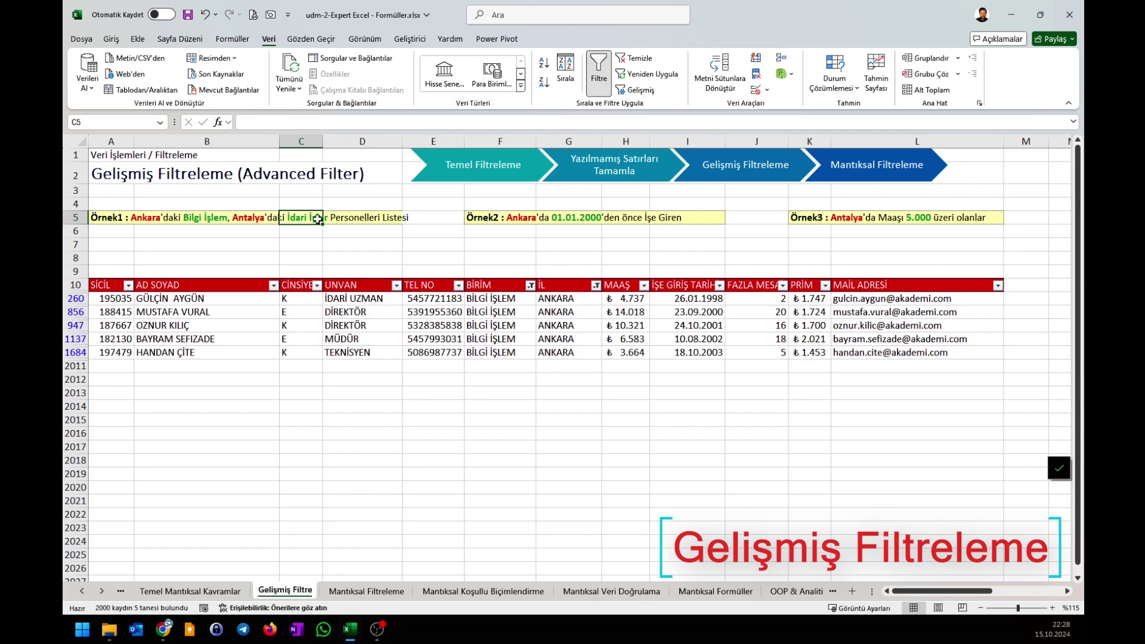
left_click(541, 325)
left_click(595, 285)
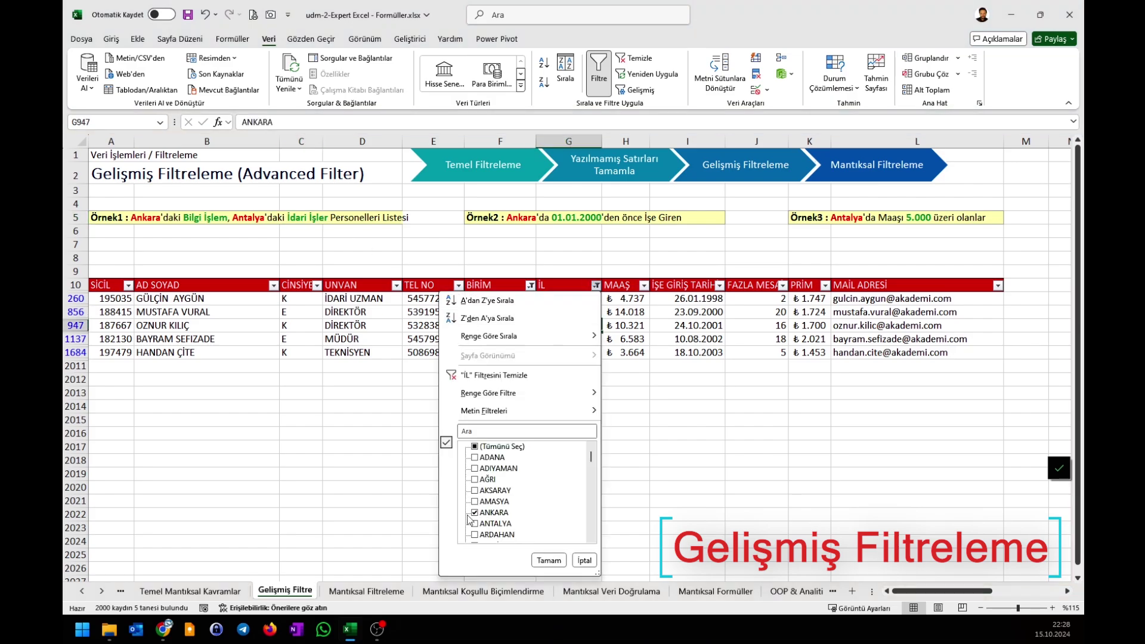
left_click(475, 523)
left_click(547, 560)
left_click(530, 285)
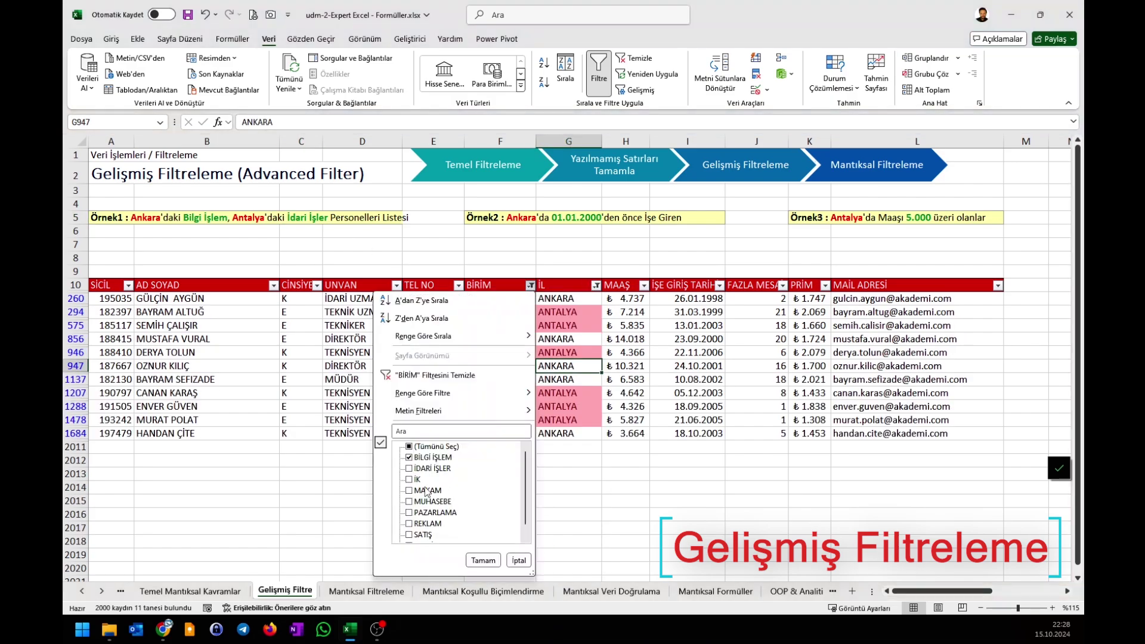
left_click(409, 468)
left_click(483, 561)
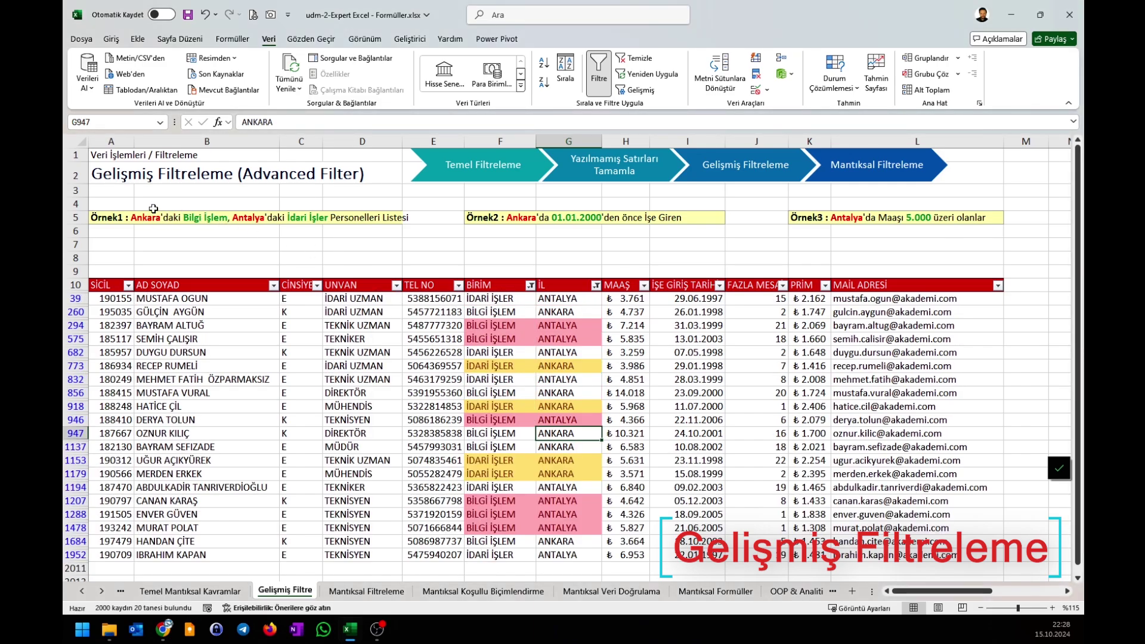
Examine the BİRİM and İL combinations in the filtered rows against the Örnek1 condition
left_click(504, 309)
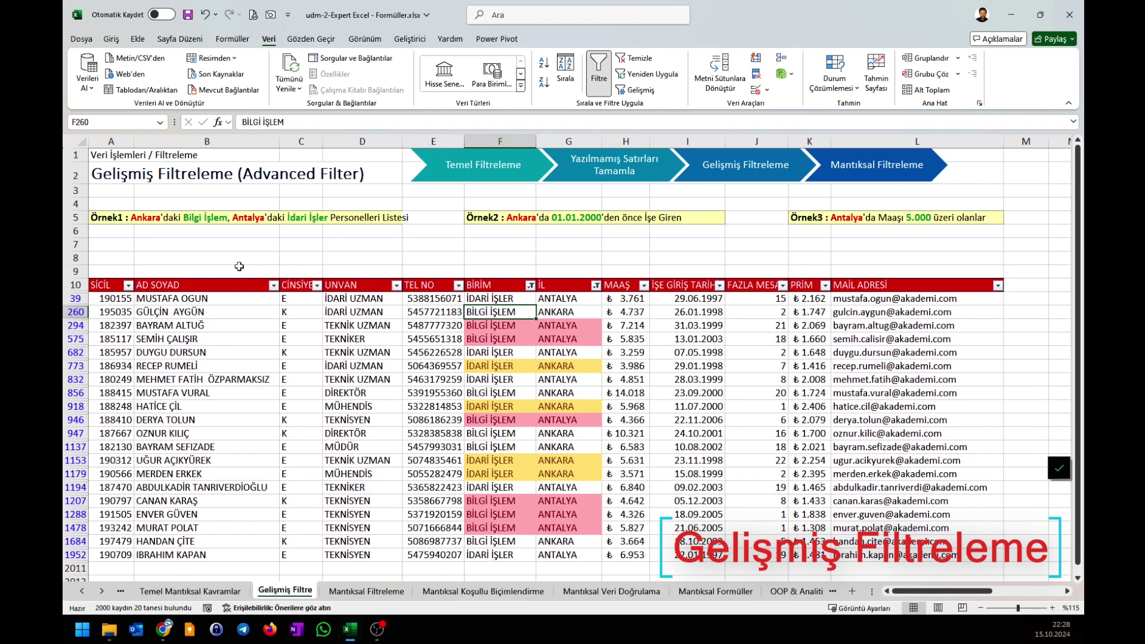
left_click_drag(578, 365, 510, 369)
left_click_drag(573, 406, 501, 419)
left_click_drag(539, 460, 504, 474)
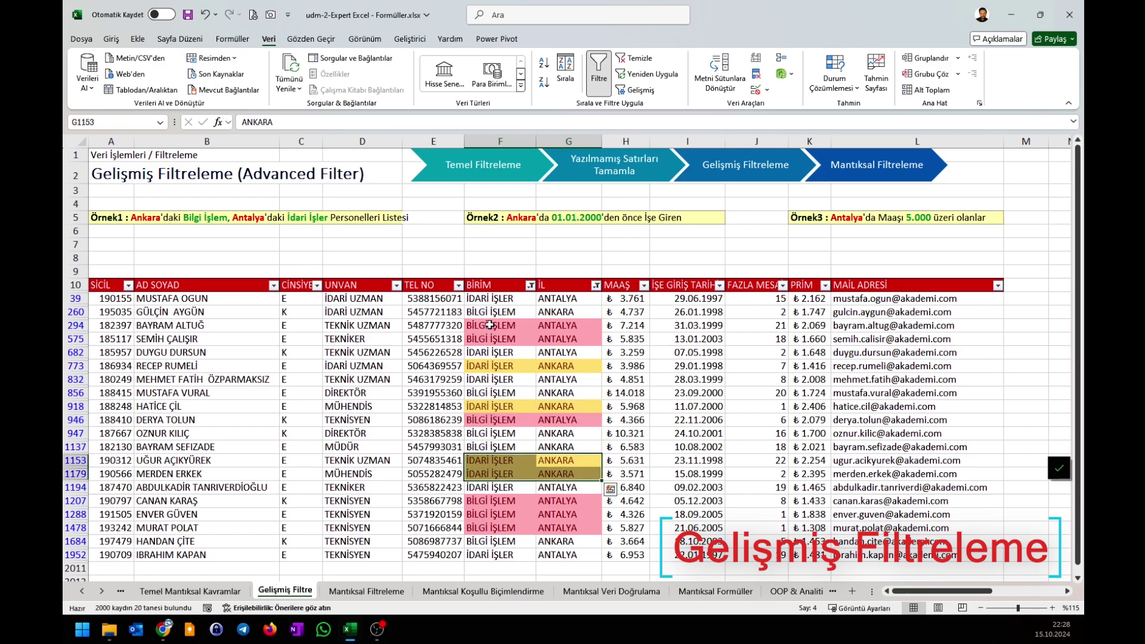
left_click_drag(573, 325, 506, 339)
left_click_drag(561, 377, 503, 353)
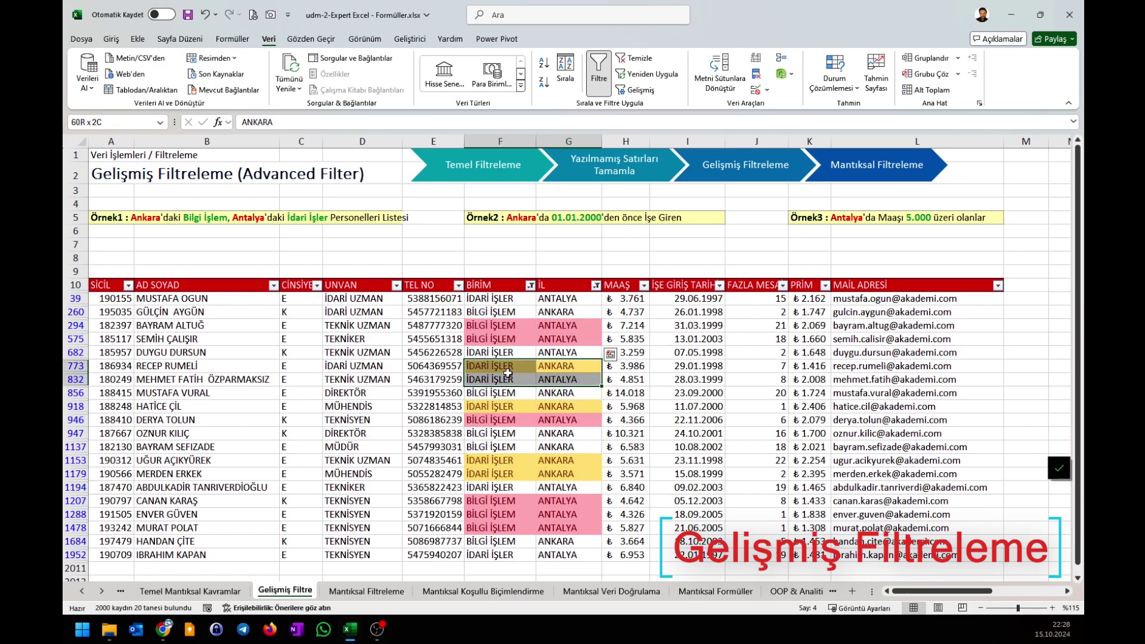
left_click(501, 420)
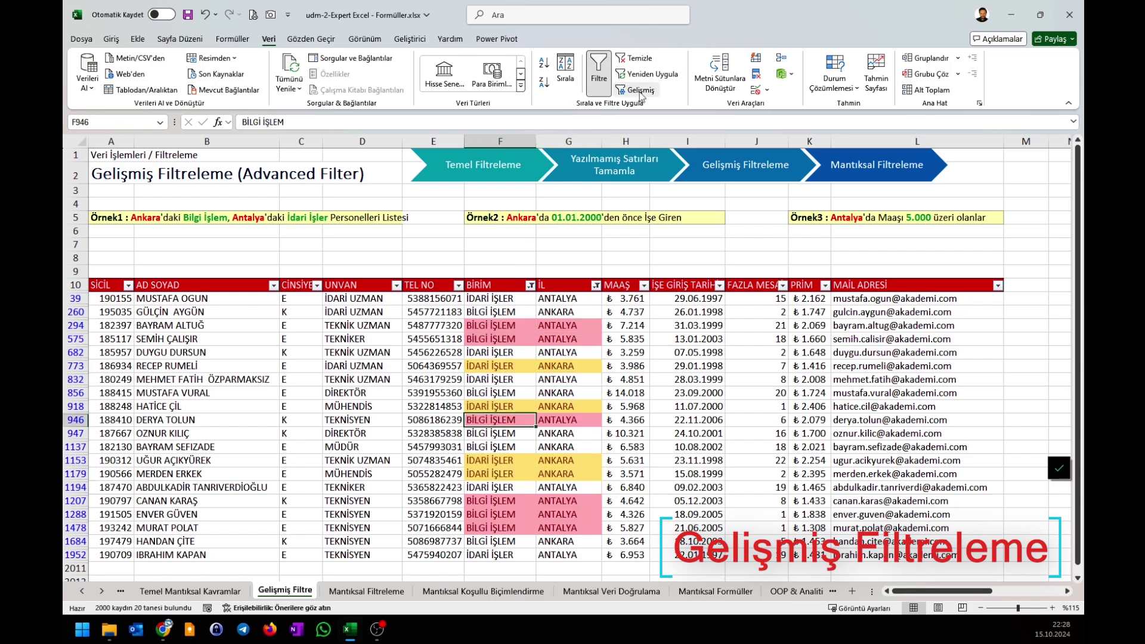
Clear the table's filters and copy the BİRİM and İL headers into D6:E6 as criteria headings
left_click(635, 58)
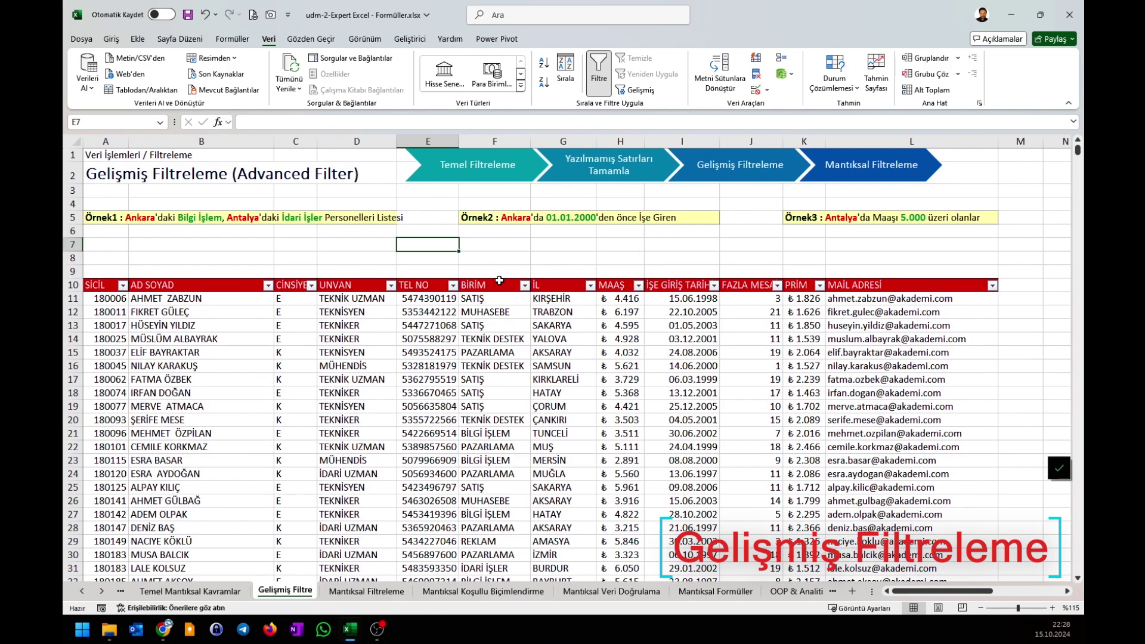
left_click_drag(499, 285, 544, 286)
key("ctrl+c")
key("Up")
key("Left")
key("Up")
key("Left")
key("Up")
key("Up")
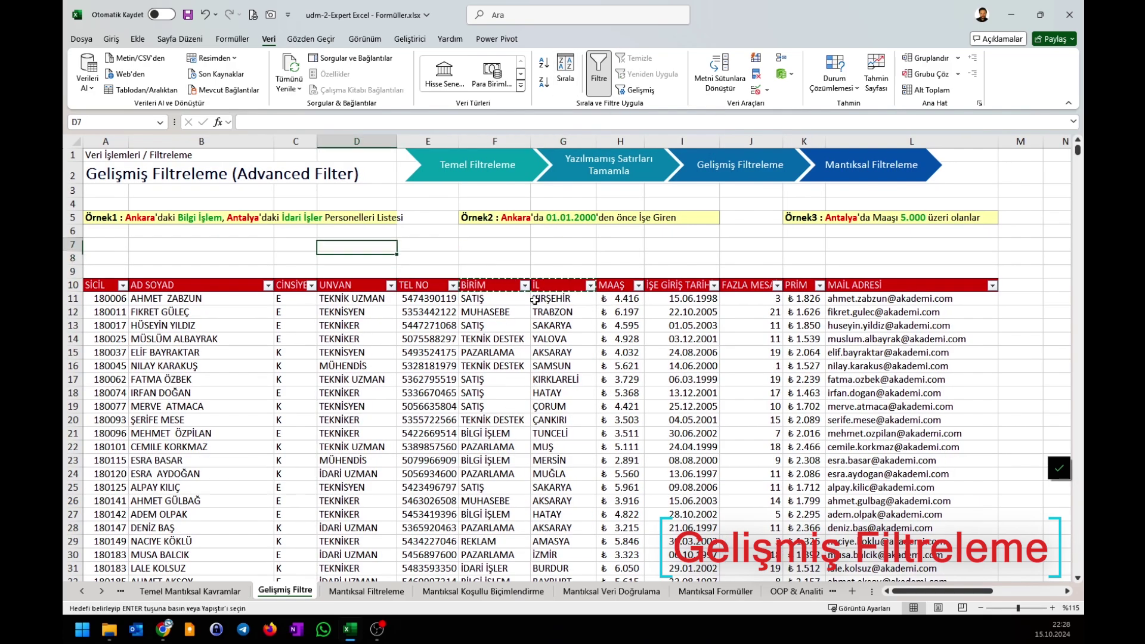
key("ctrl+v")
Fill the first criteria row with ANKARA in E7 and BİLGİ İŞLEM in D7
key("Down")
key("Right")
key("Escape")
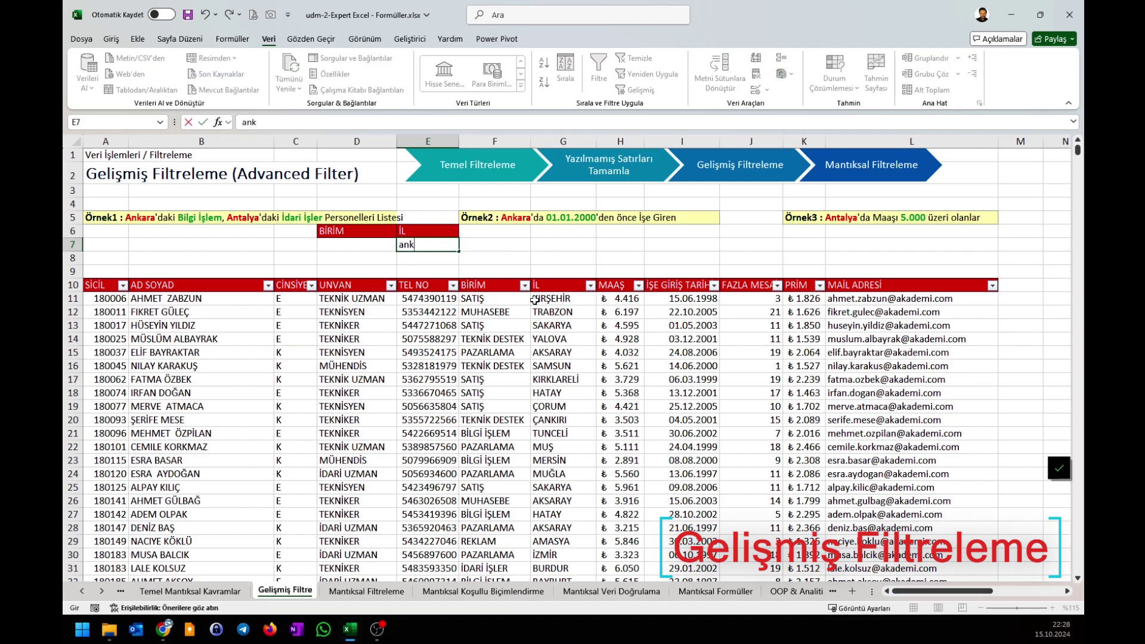
type("ANKARA")
key("Left")
type("B")
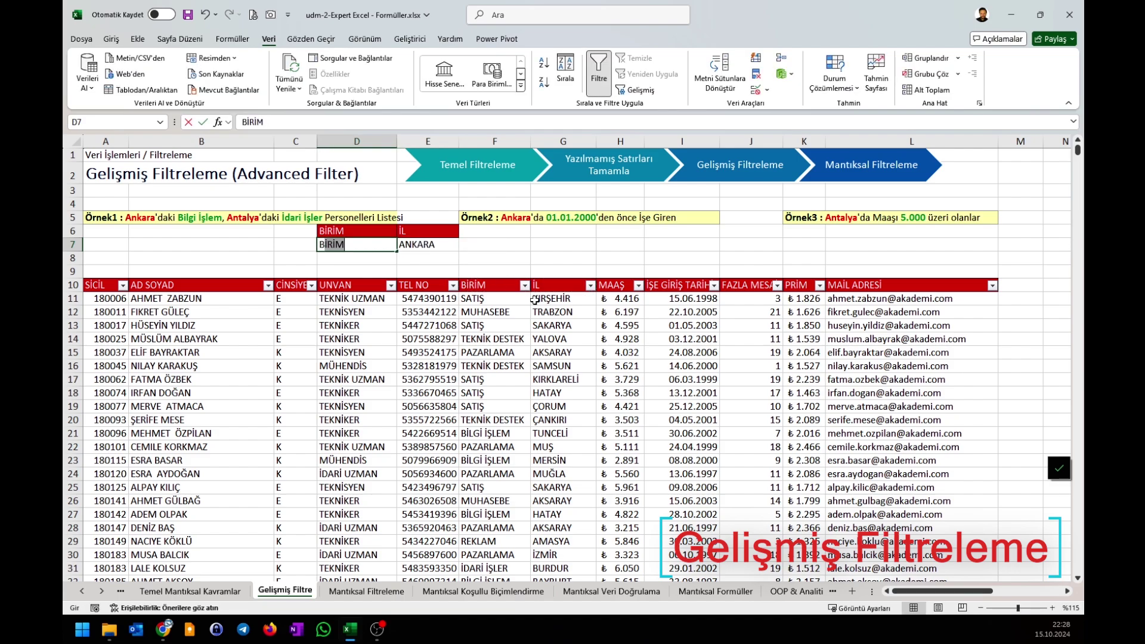
type("İLGİ İŞLEM")
key("Return")
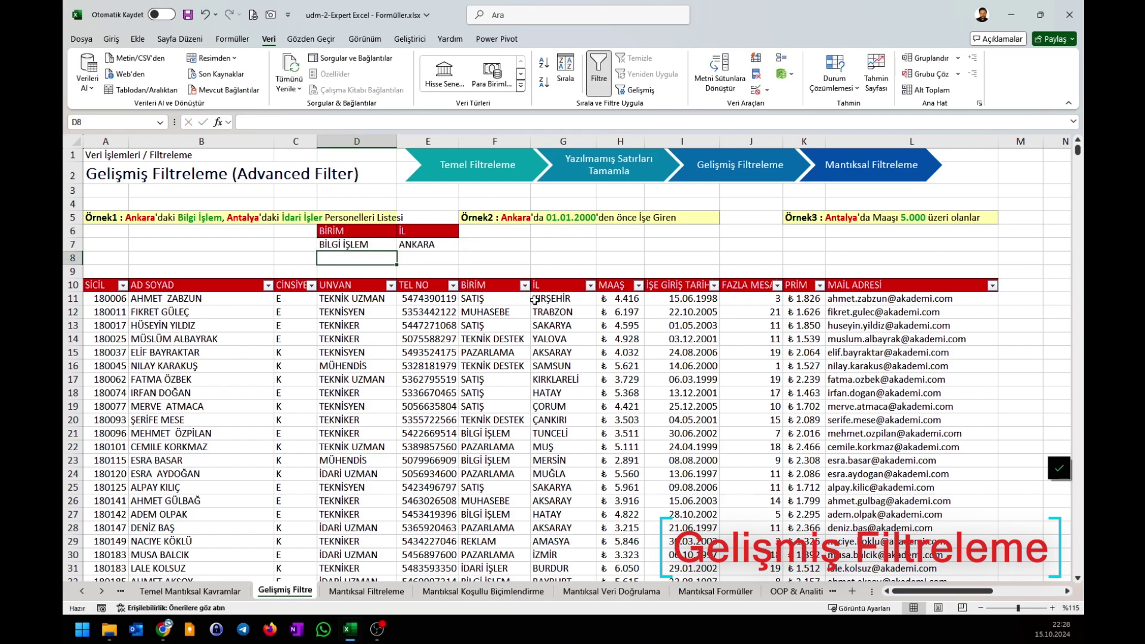
Fill the second criteria row with ANTALYA in E8 and İDARİ İŞLER in D8
key("Right")
type("ANTAL")
key("Left")
type("İDARİ İŞLER")
key("Return")
Turn off the column filters and apply an in-place advanced filter to the staff list using D6:E8 as the criteria range
left_click(614, 339)
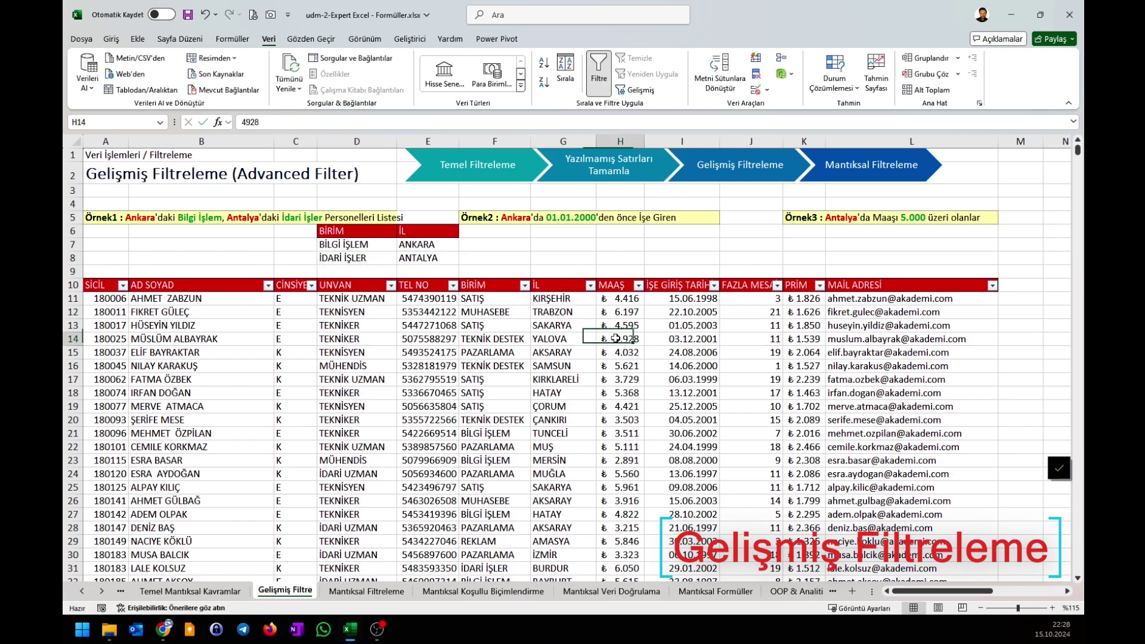
left_click(602, 75)
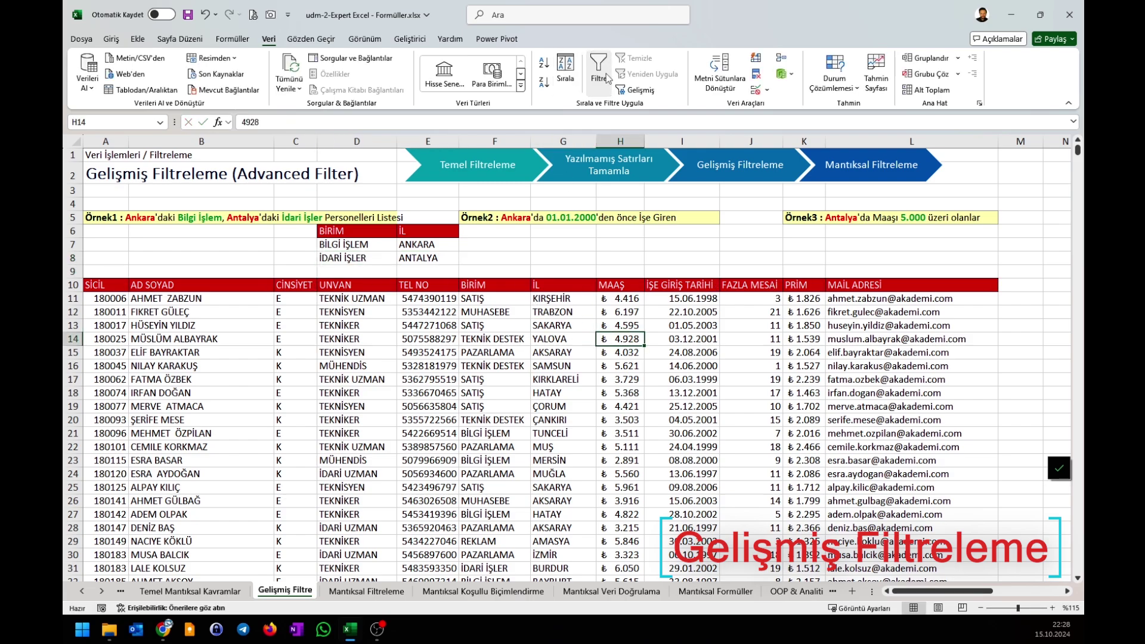
left_click(637, 90)
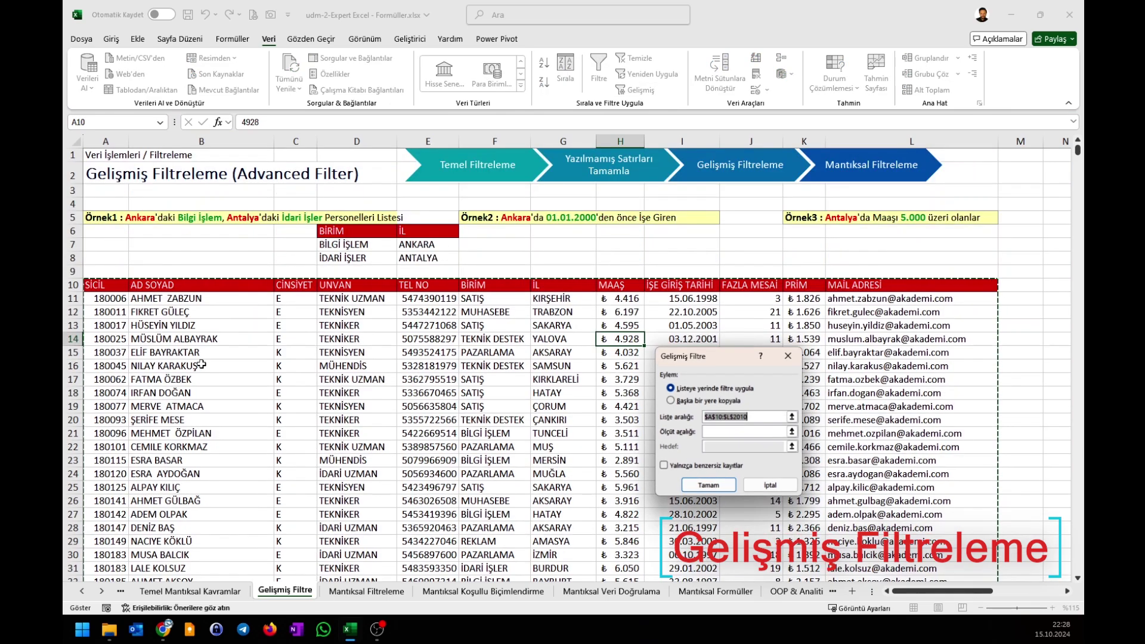
left_click(707, 430)
left_click_drag(337, 233, 444, 258)
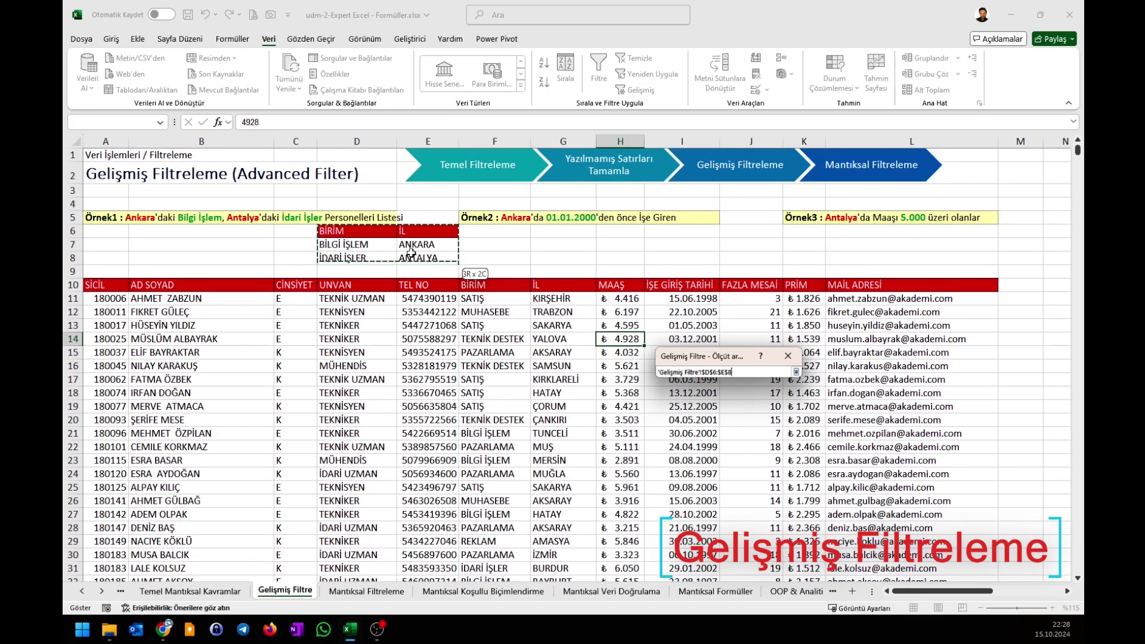
left_click(707, 484)
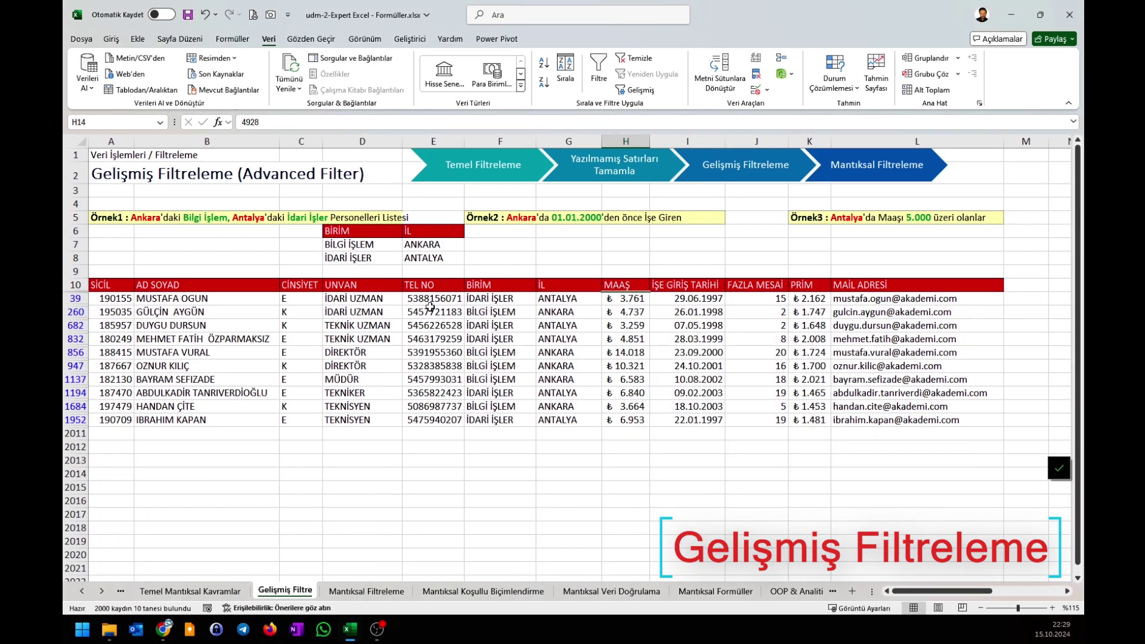
left_click(487, 326)
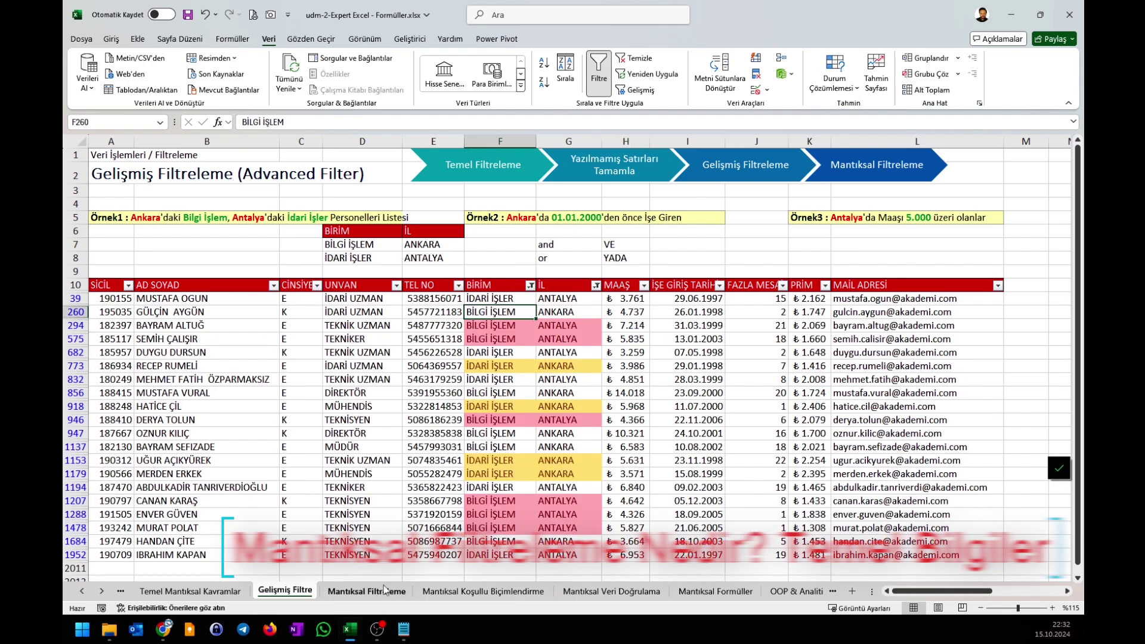
On the Mantıksal Filtreleme sheet, enter "Primi Maaş'dan Büyük Olan'ları Listeyelim" in cell F4
left_click(400, 589)
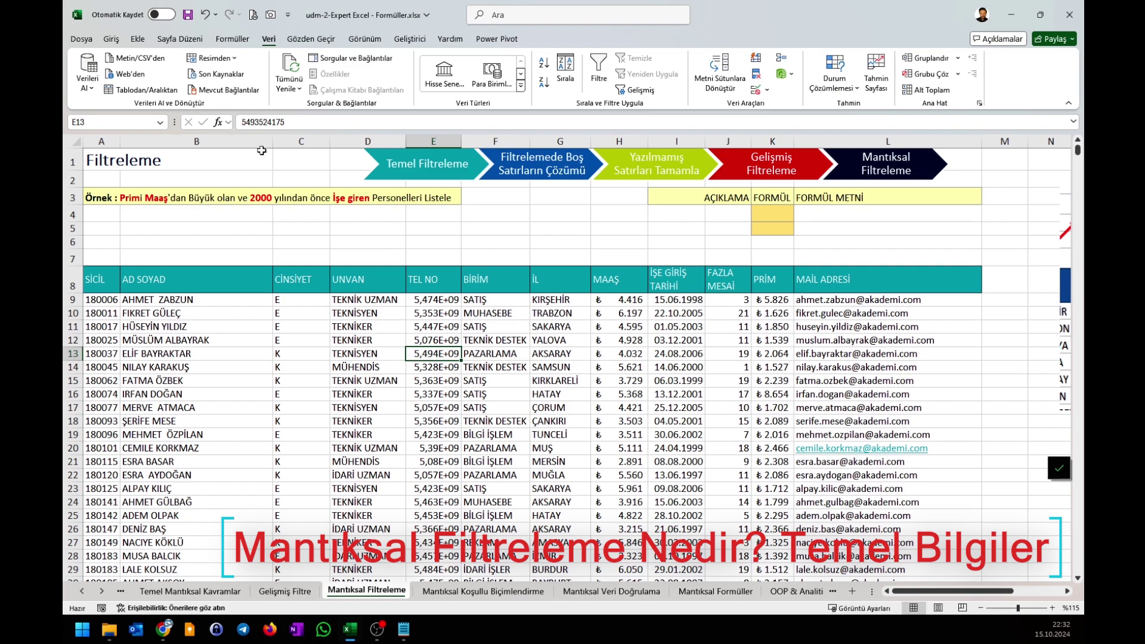
left_click(497, 215)
type("Primi Maa")
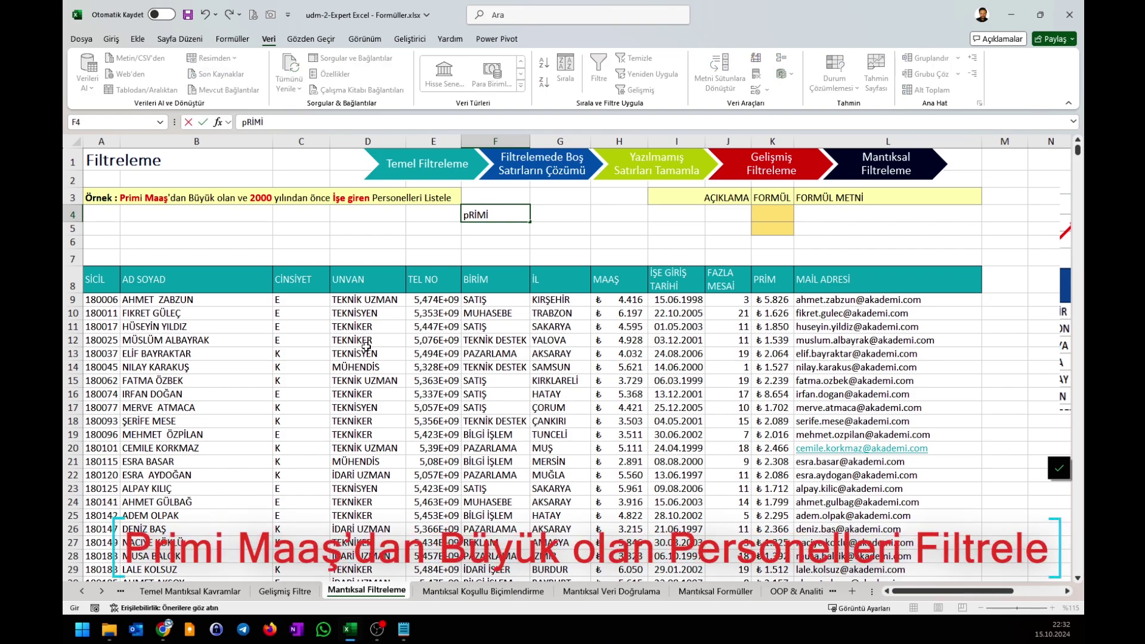
type("ş'dan Büy")
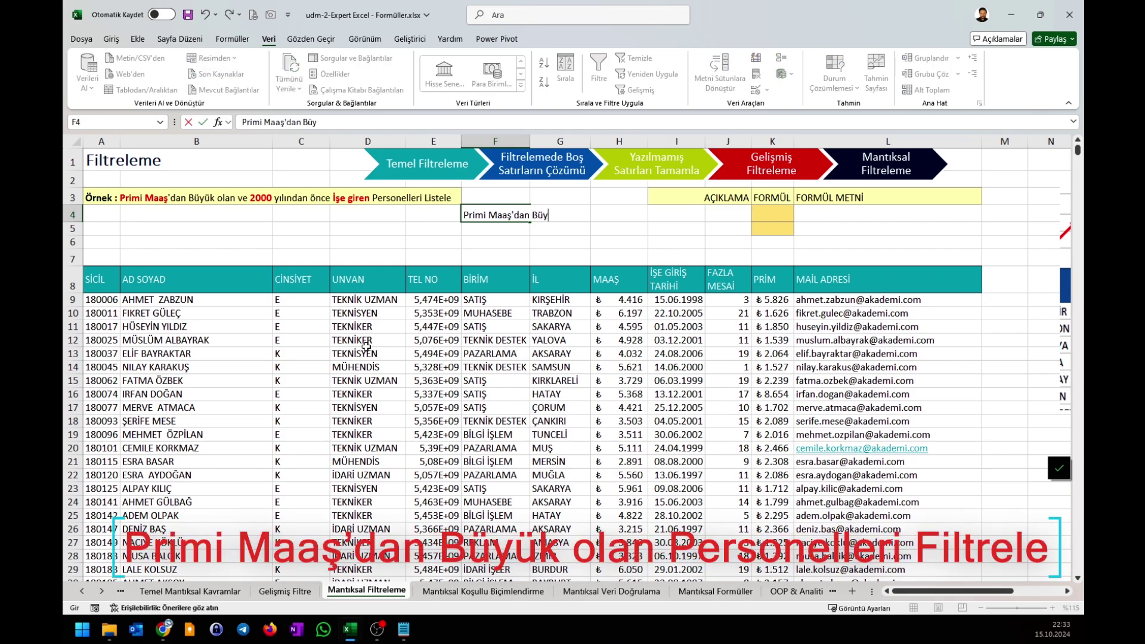
type("ük Olan'ları Liste")
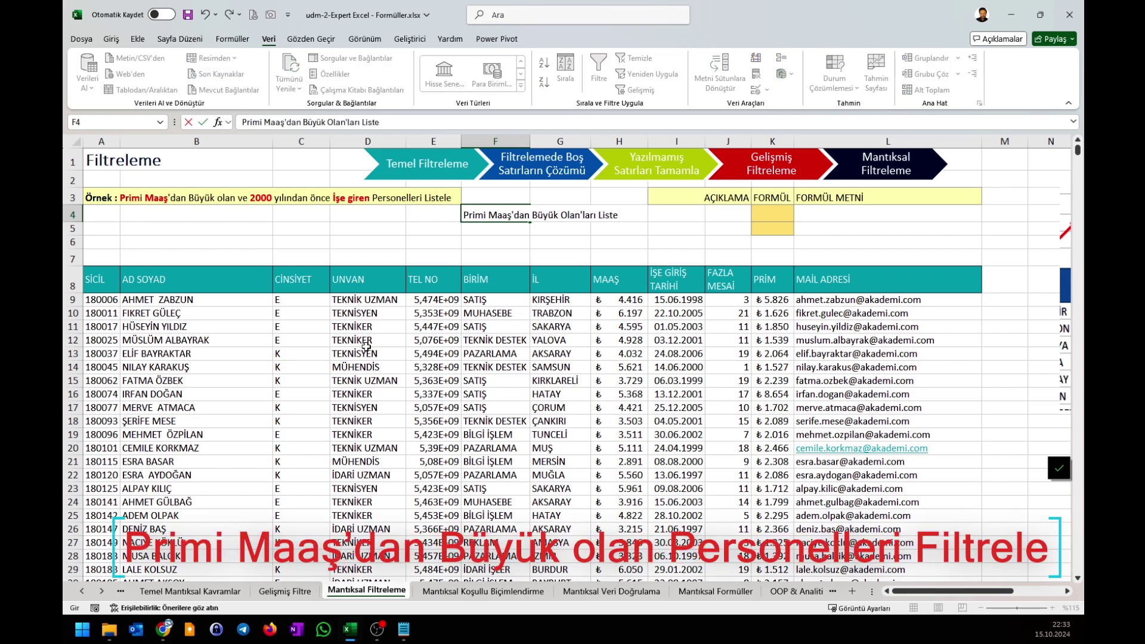
type("yelim")
key("Return")
Move the note about Primi and Maaş from F4 to A5
key("Up")
key("ctrl+c")
key("Home")
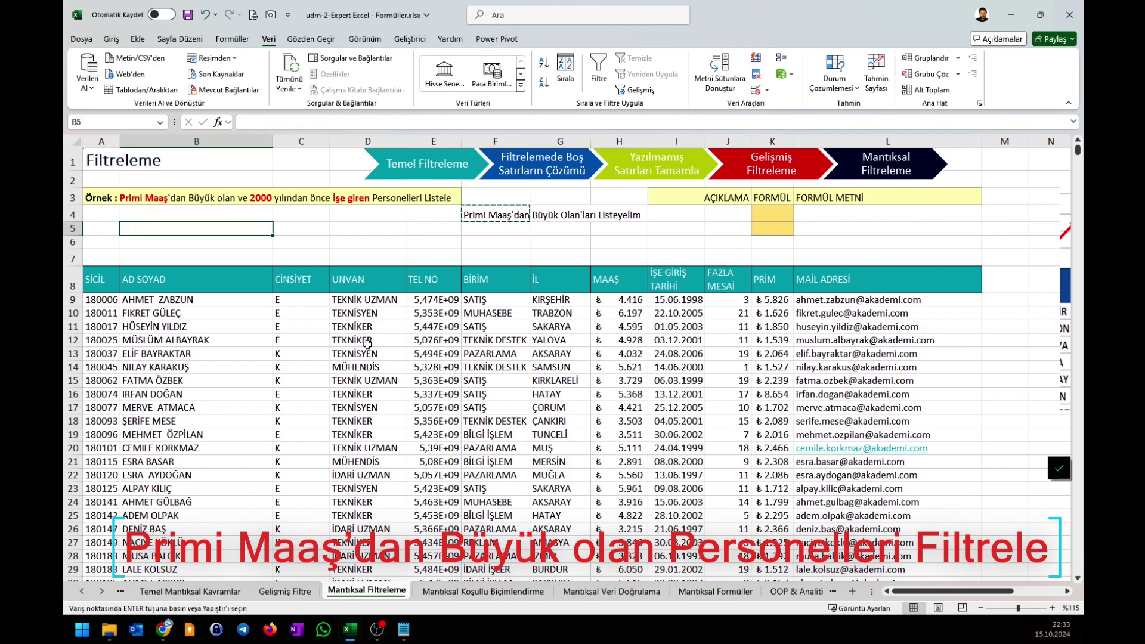
key("Down")
key("ctrl+v")
Enter the formula =K9>H9 in cell G6 to test whether the first employee's PRİM exceeds MAAŞ
left_click(574, 250)
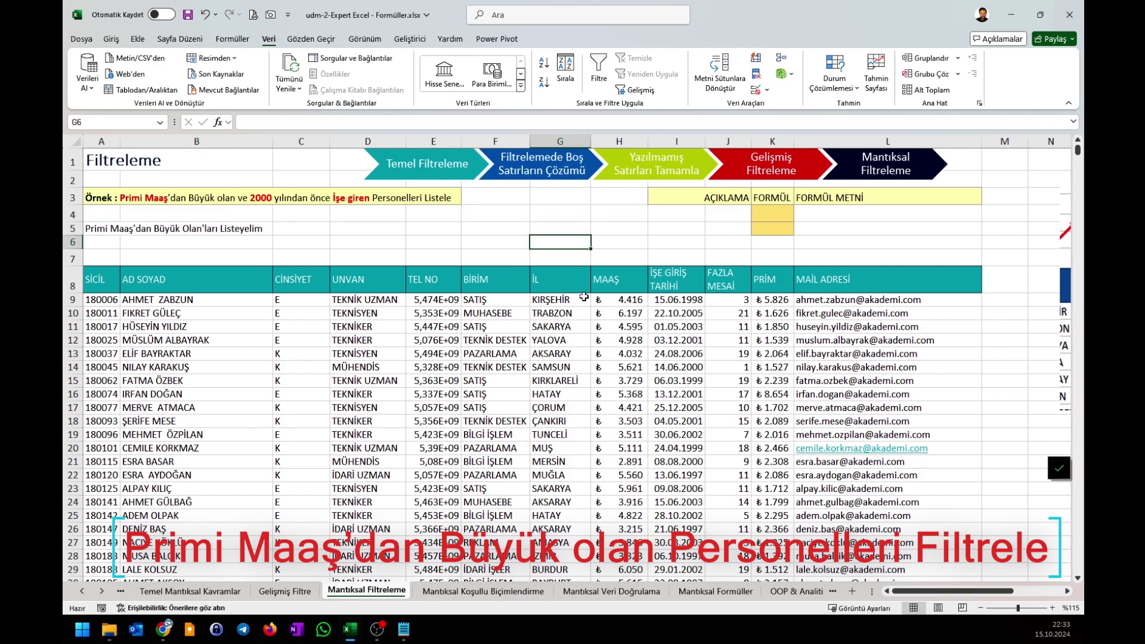
type("=")
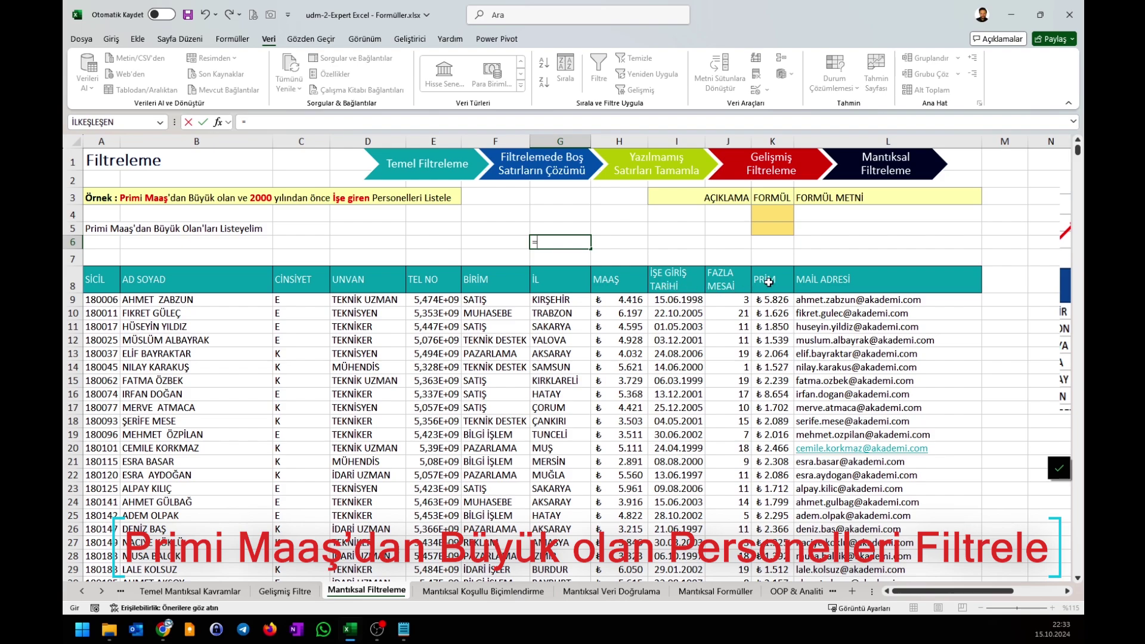
left_click(770, 302)
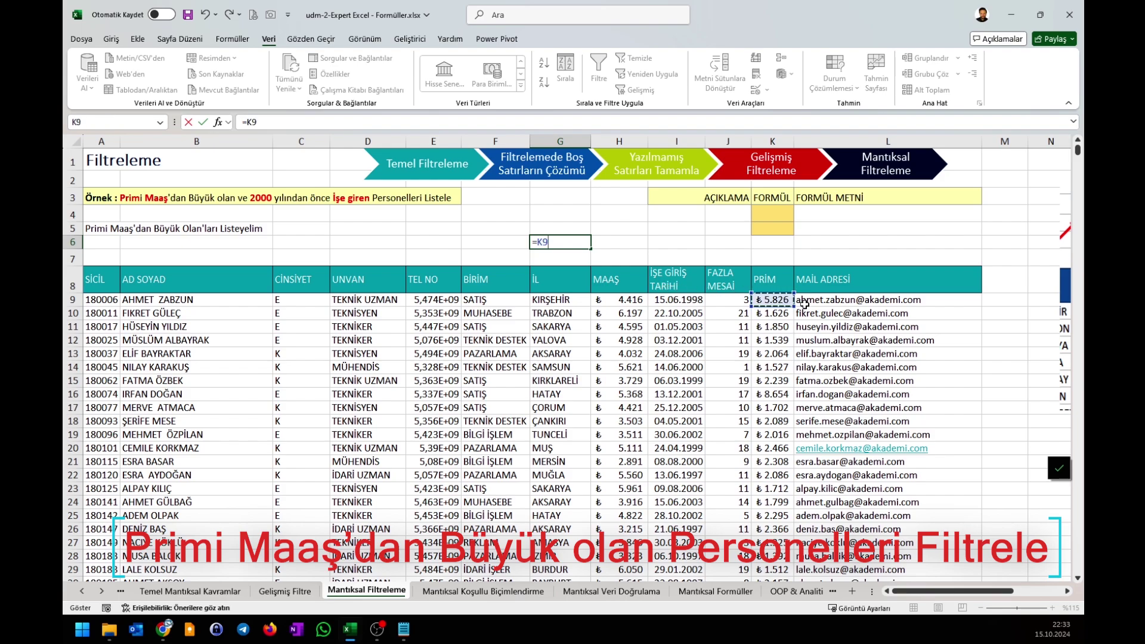
type(">")
left_click(620, 301)
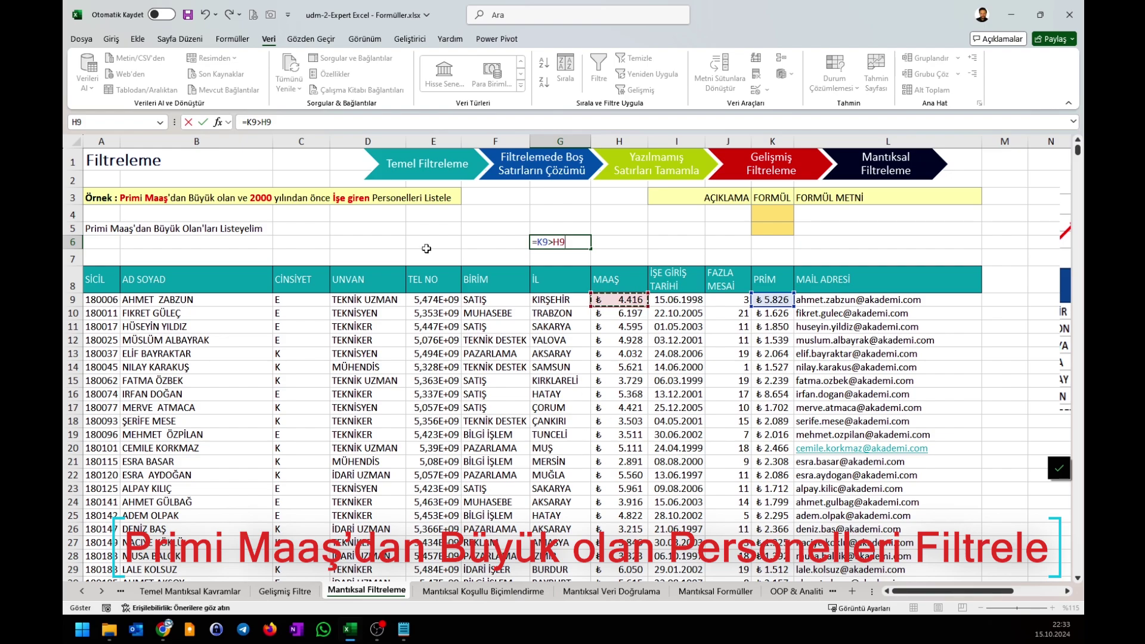
double_click(545, 242)
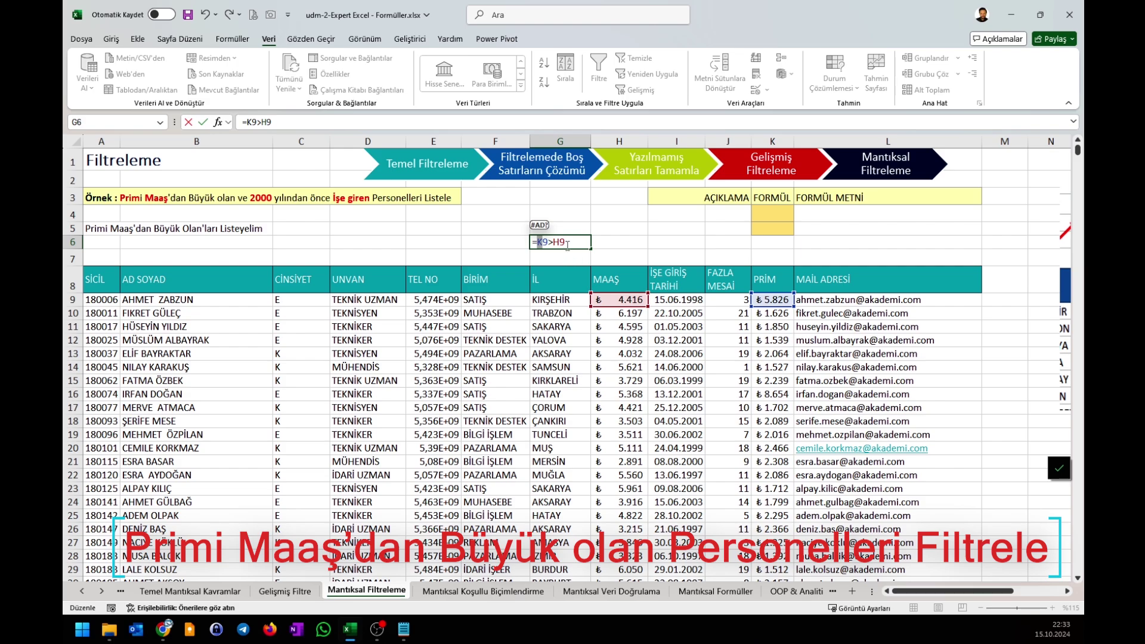
key("Return")
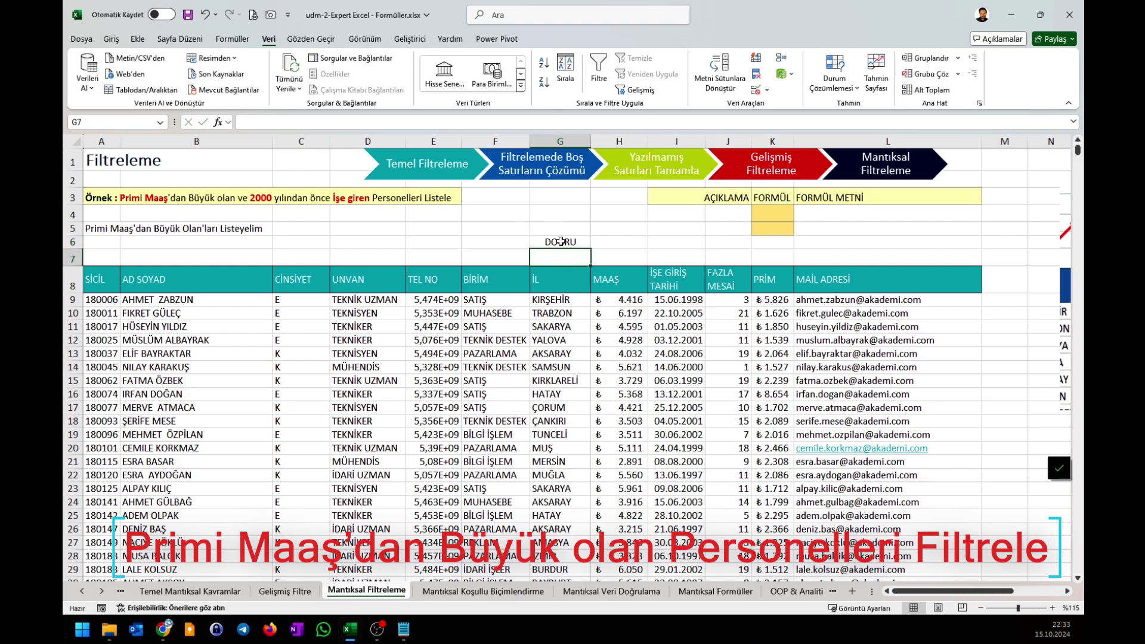
Review the logical comparison formula in G6 and the cells it references in the first record
left_click(560, 242)
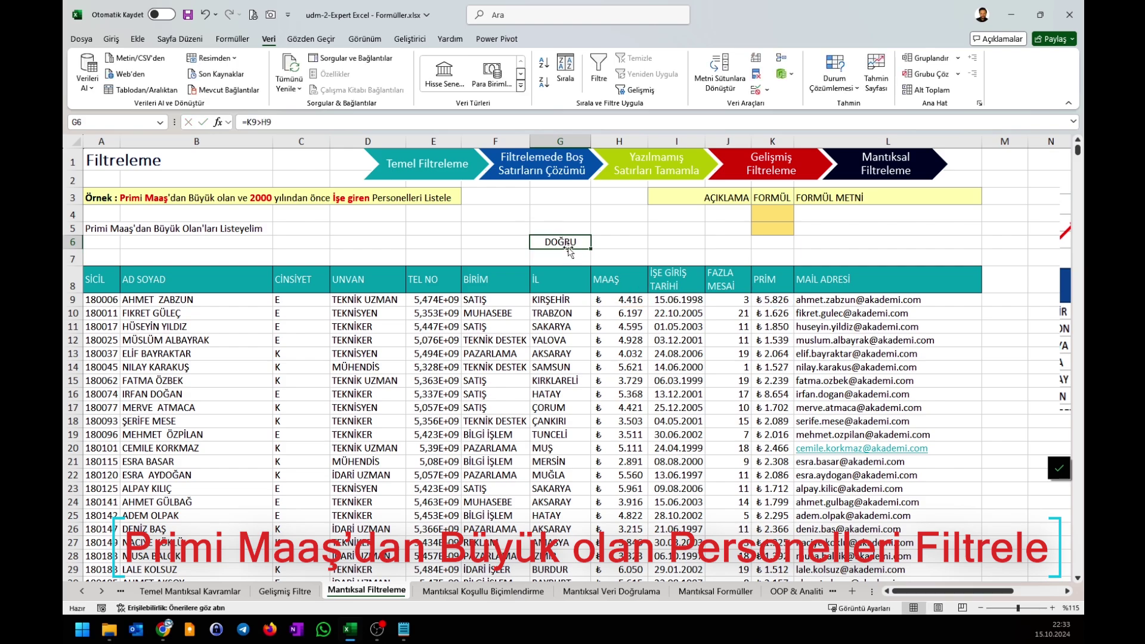
double_click(565, 243)
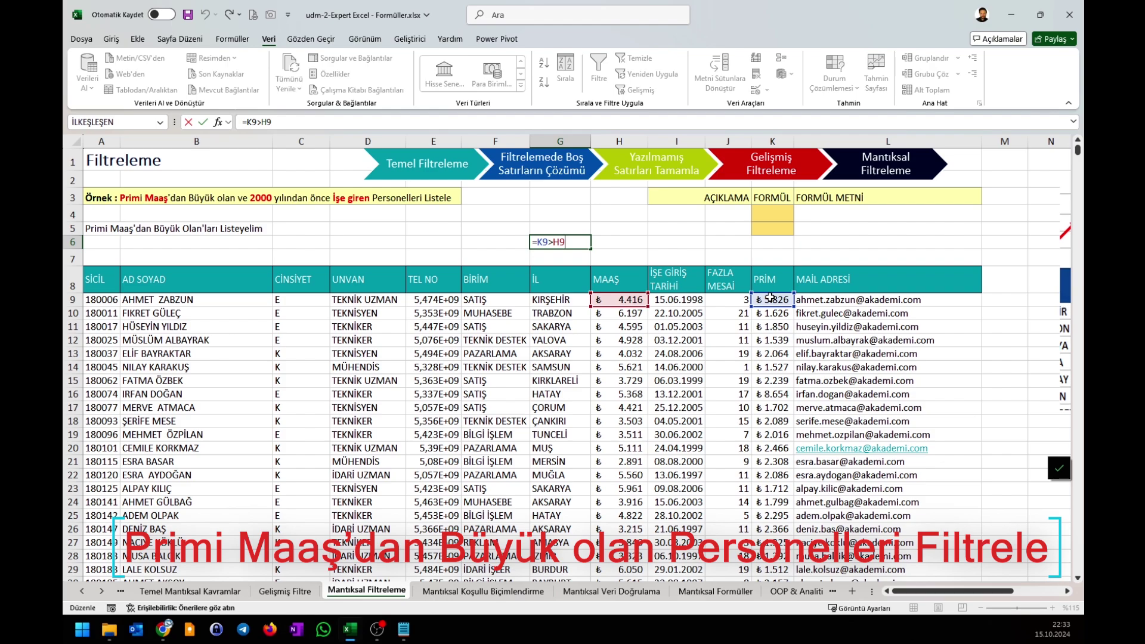
key("Escape")
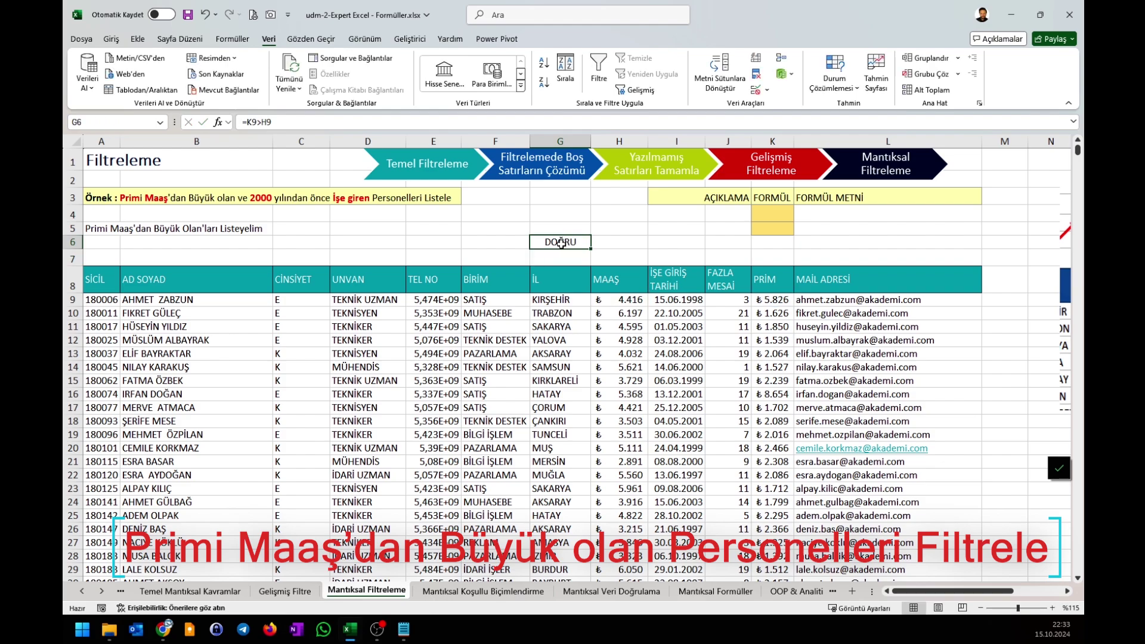
left_click(568, 324)
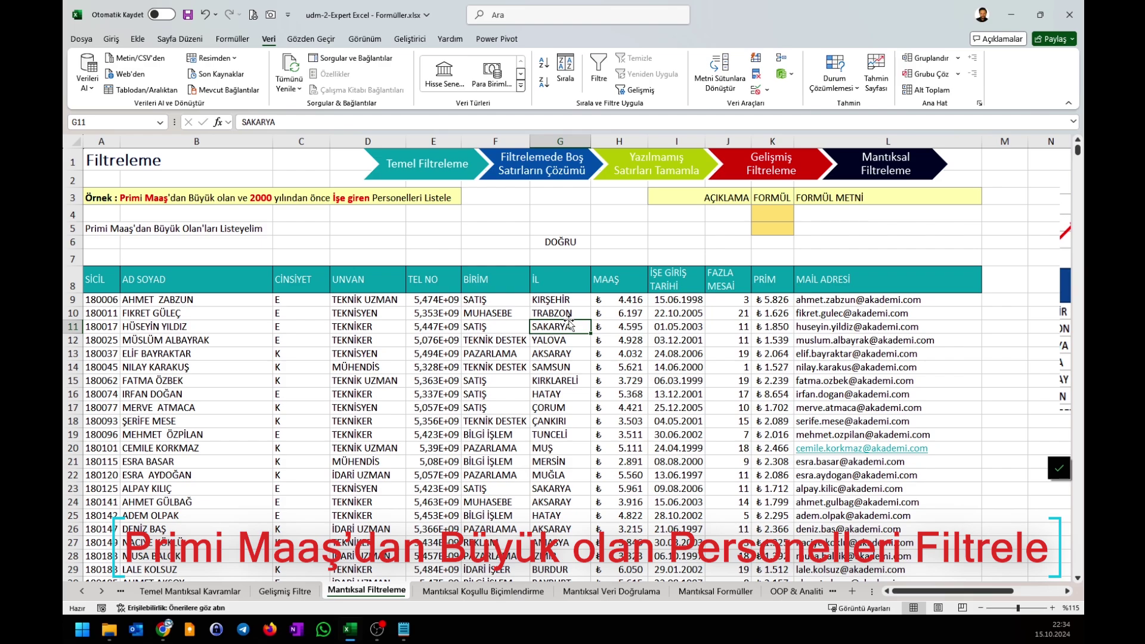
double_click(549, 241)
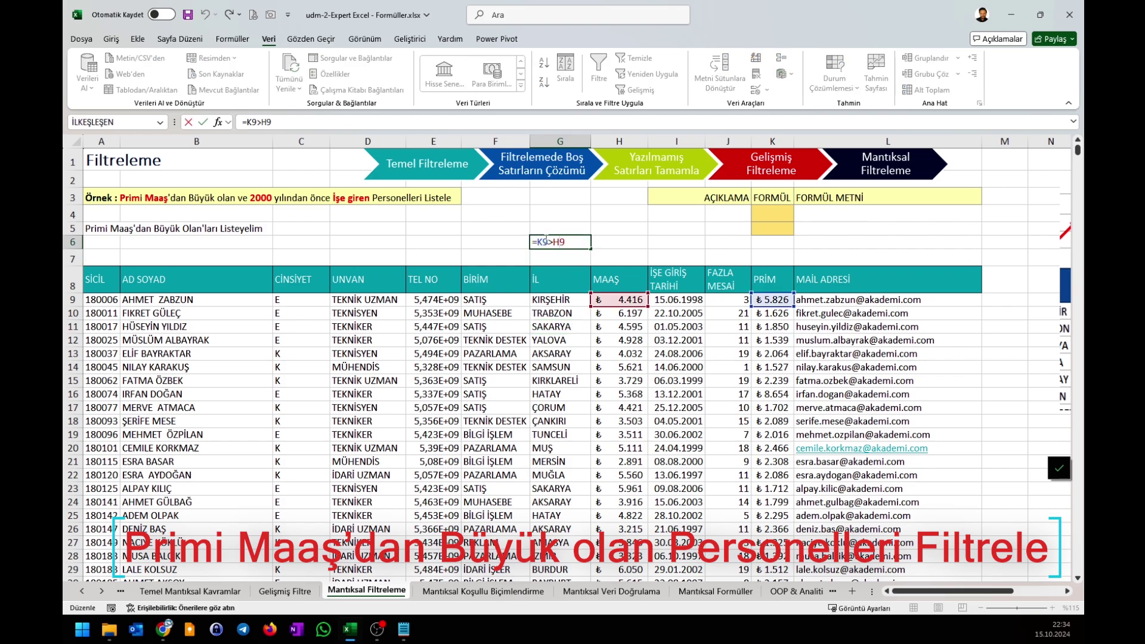
left_click_drag(537, 241, 568, 241)
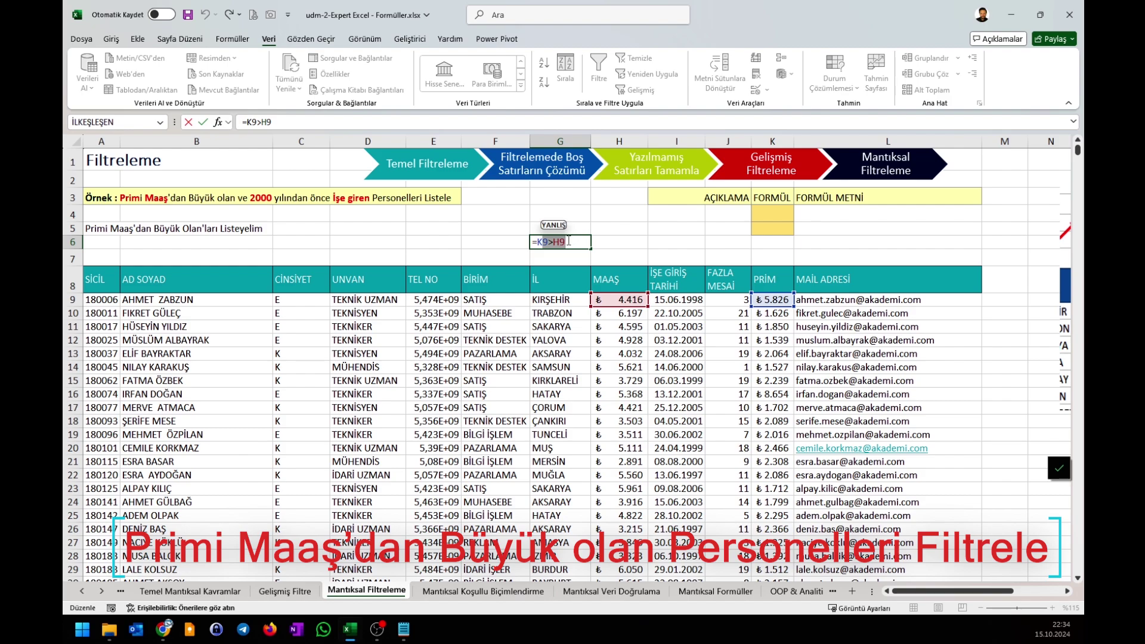
key("Escape")
left_click(490, 407)
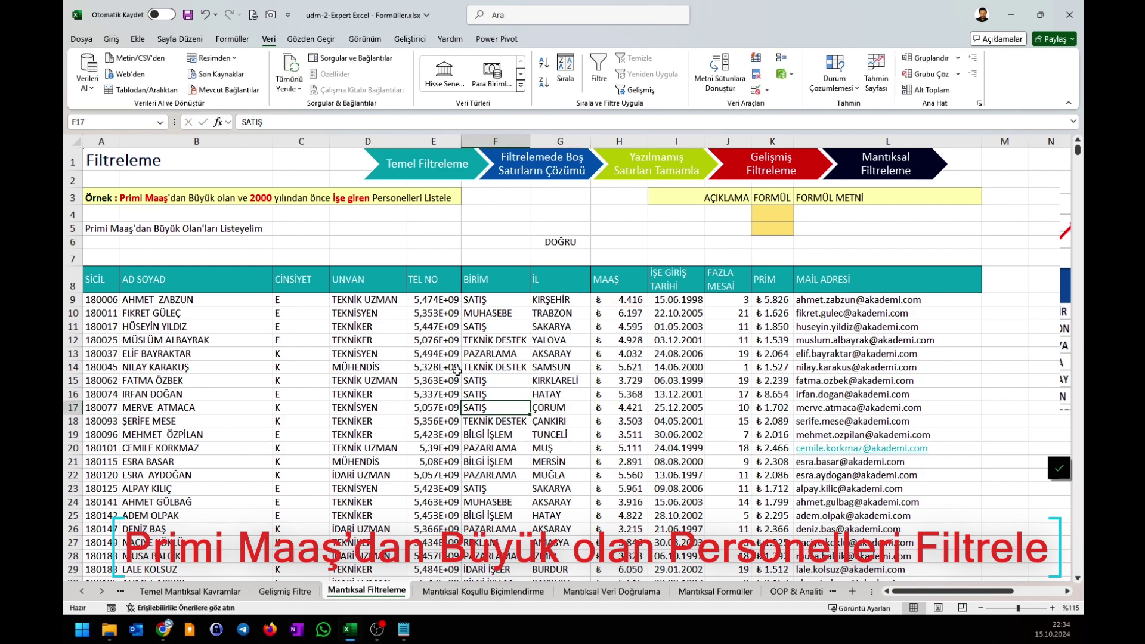
Look over the Mantıksal Koşullu Biçimlendirme sheet, then return to Mantıksal Filtreleme and re-examine the comparison in G6
left_click(449, 592)
left_click(417, 380)
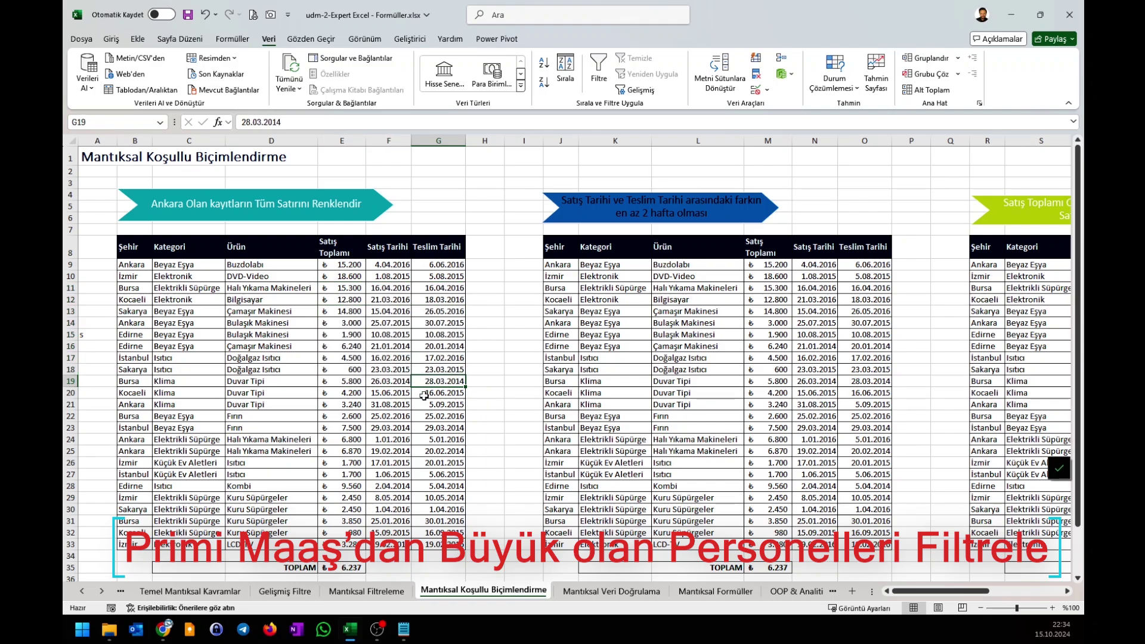
left_click(423, 396)
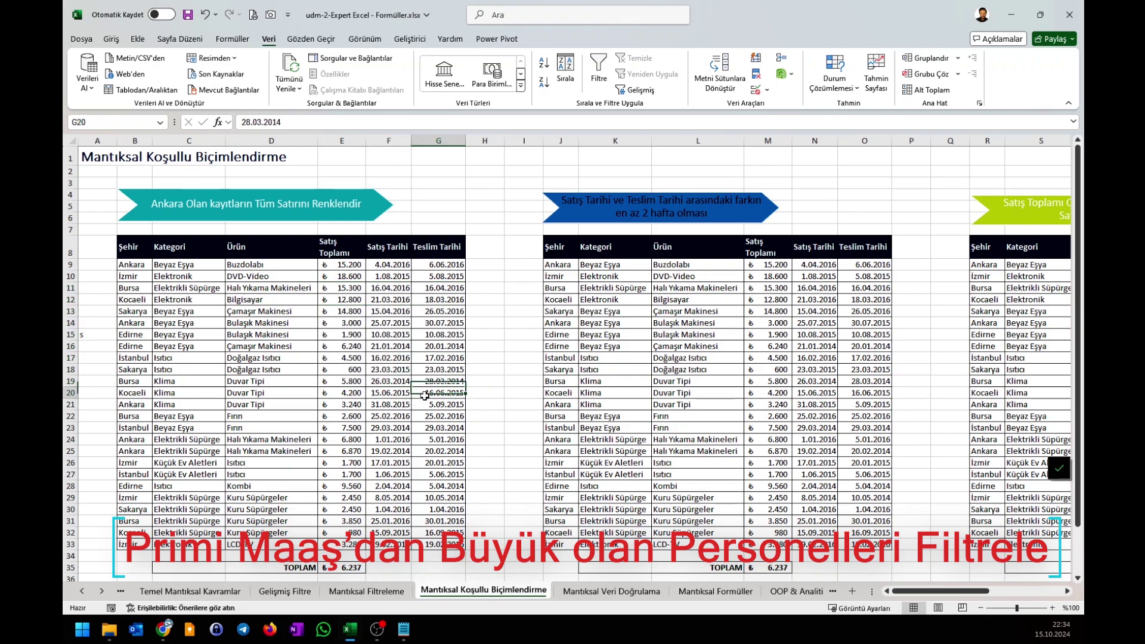
left_click(638, 595)
left_click(366, 591)
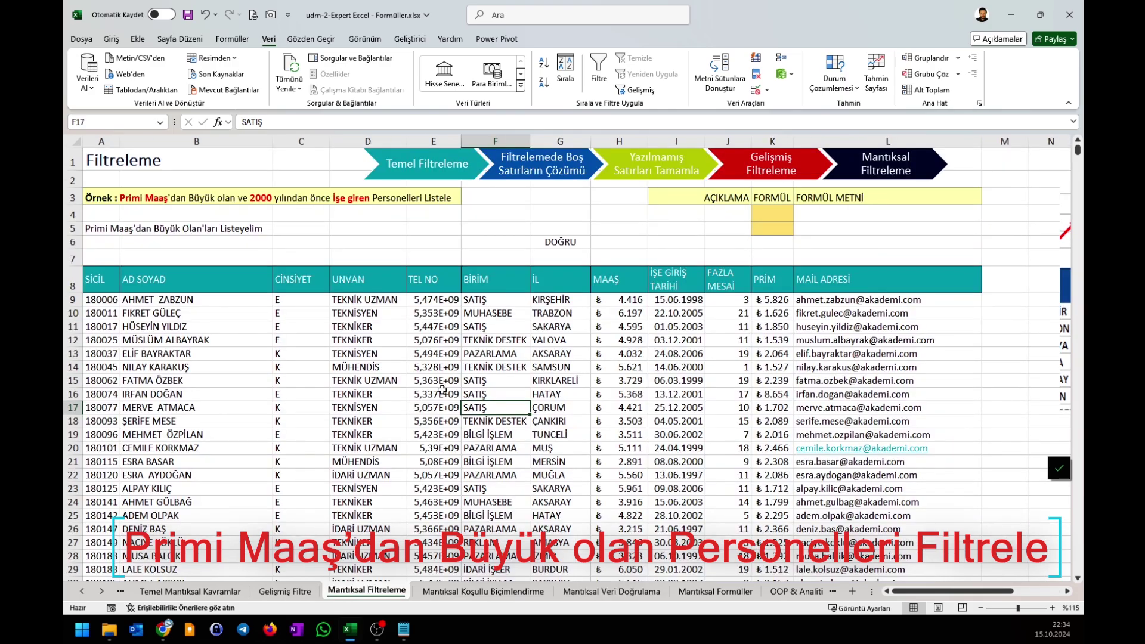
double_click(568, 242)
left_click_drag(537, 242, 572, 242)
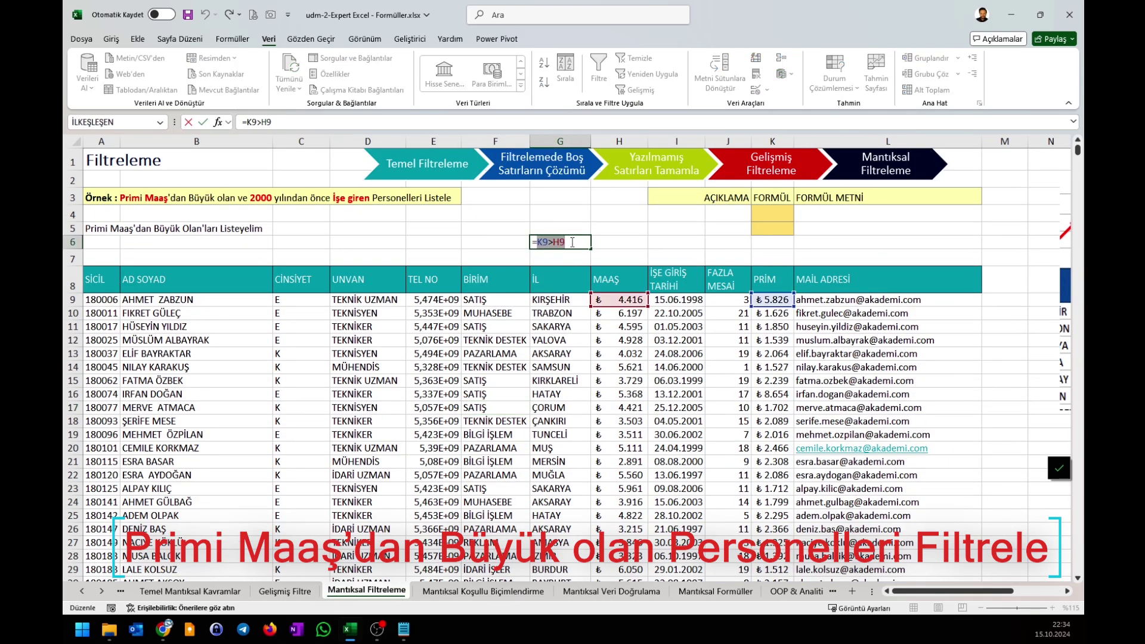
Apply an in-place advanced filter to the staff list A8:L2008 using G5:G6 as the criteria range
left_click(623, 353)
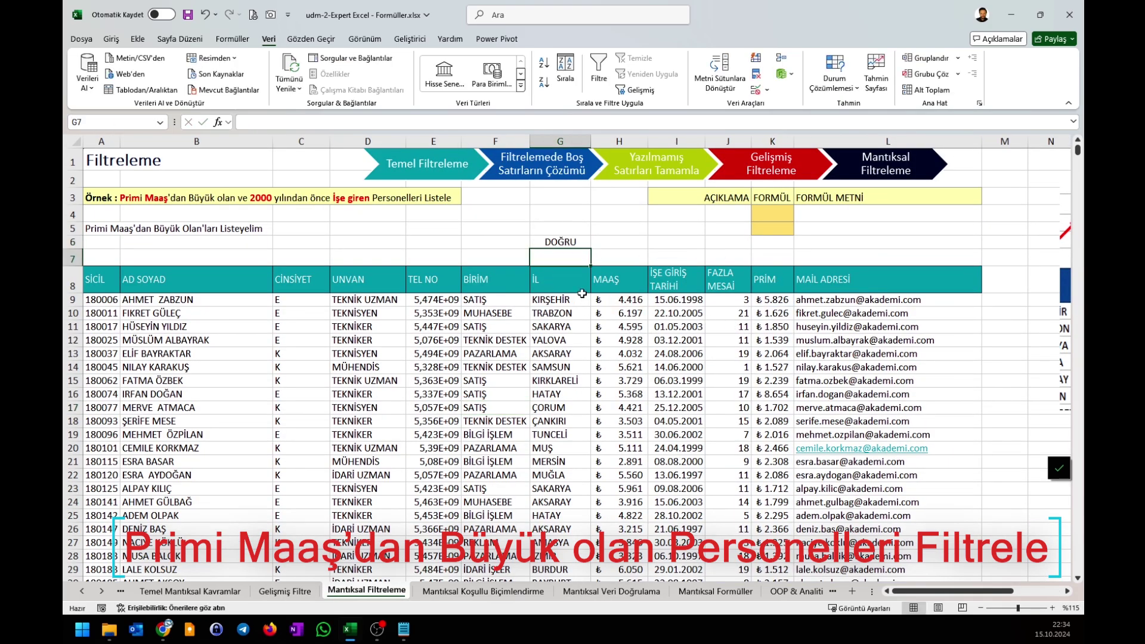
left_click(637, 90)
scroll(572, 342, "up", 3)
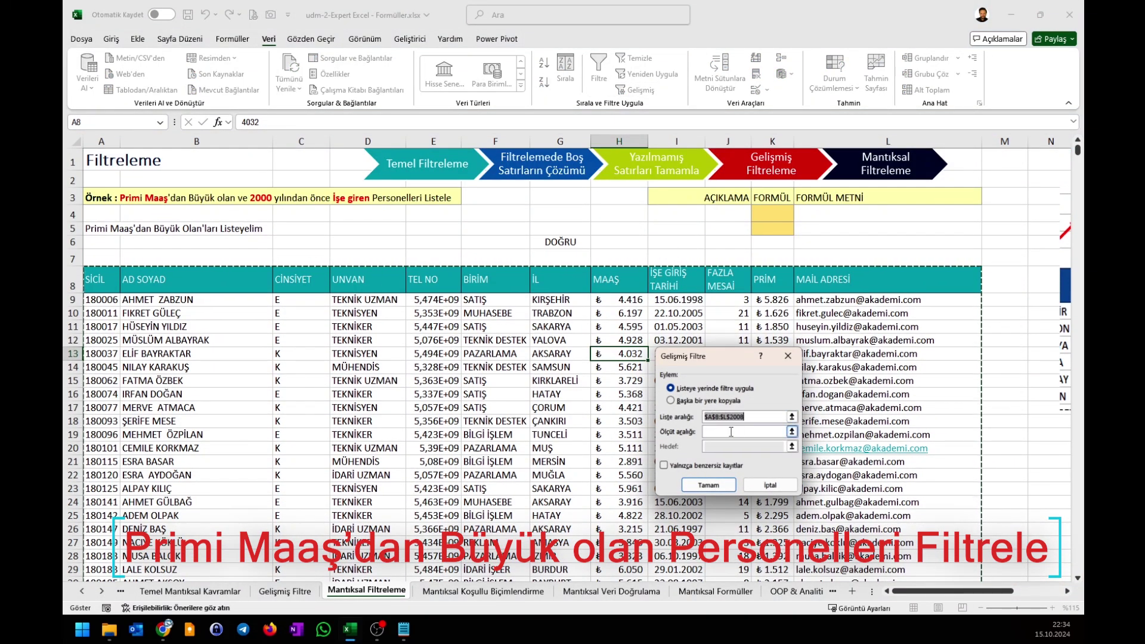
left_click(724, 431)
left_click_drag(558, 242, 557, 234)
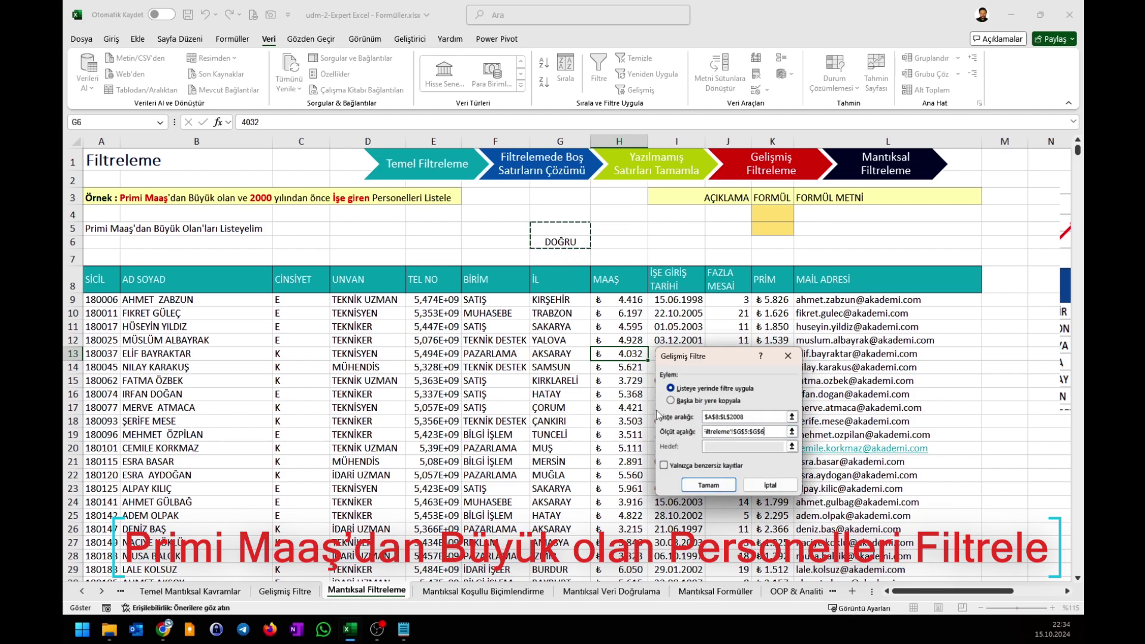
left_click(708, 485)
Compare the PRİM and MAAŞ values in the first three filtered rows, and clear the filter
left_click(784, 301)
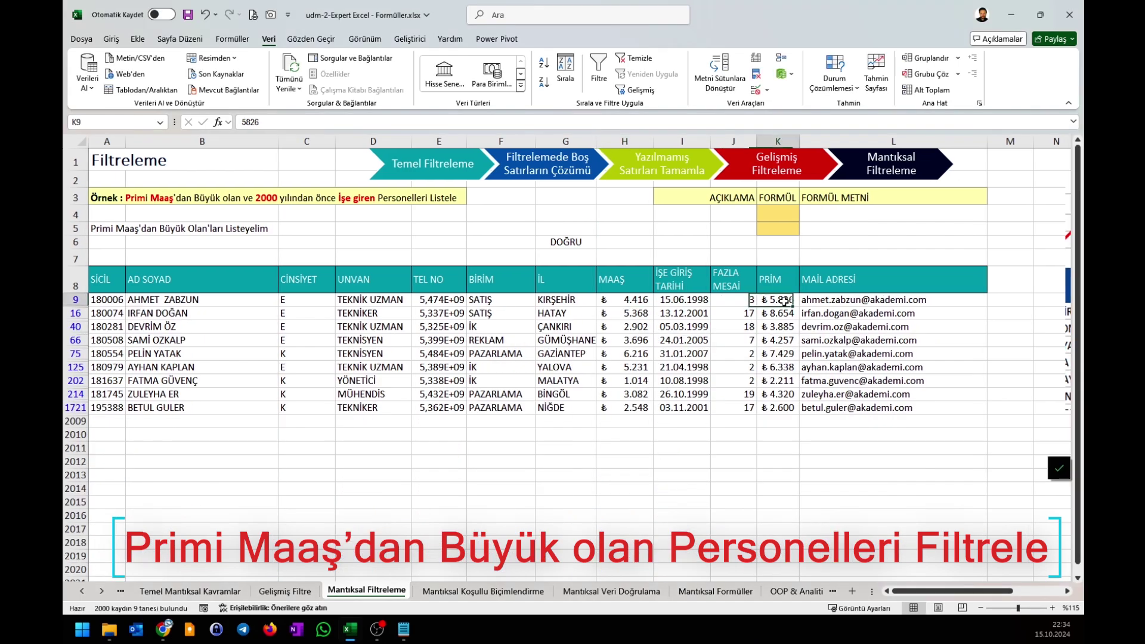
left_click(641, 304)
left_click(776, 316)
left_click(618, 314)
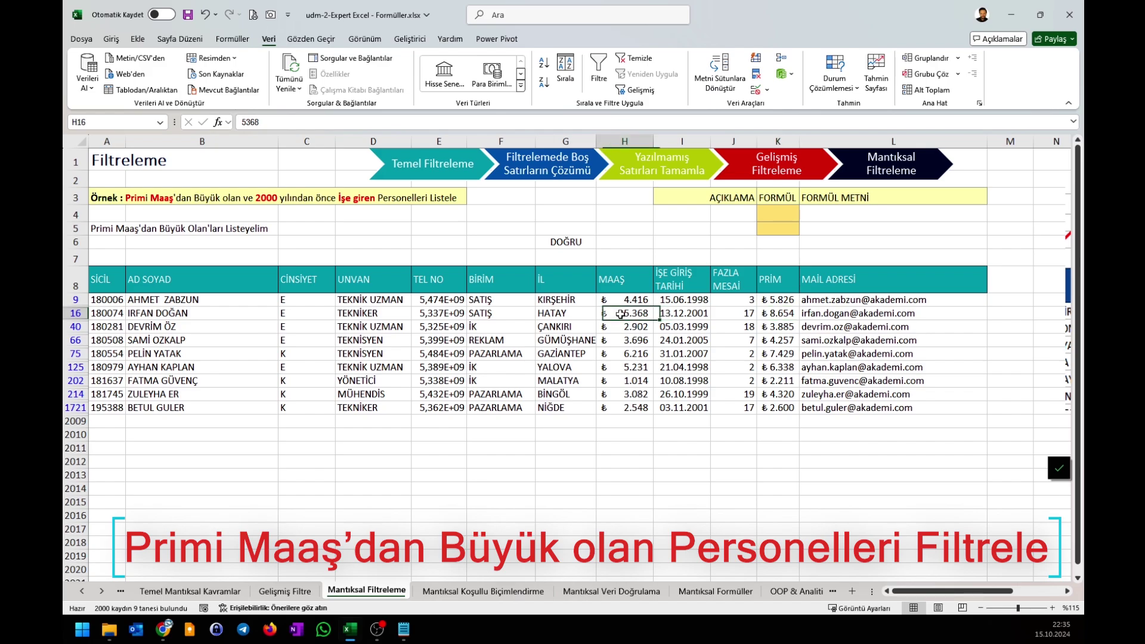
left_click(776, 329)
left_click(635, 331)
left_click(765, 328)
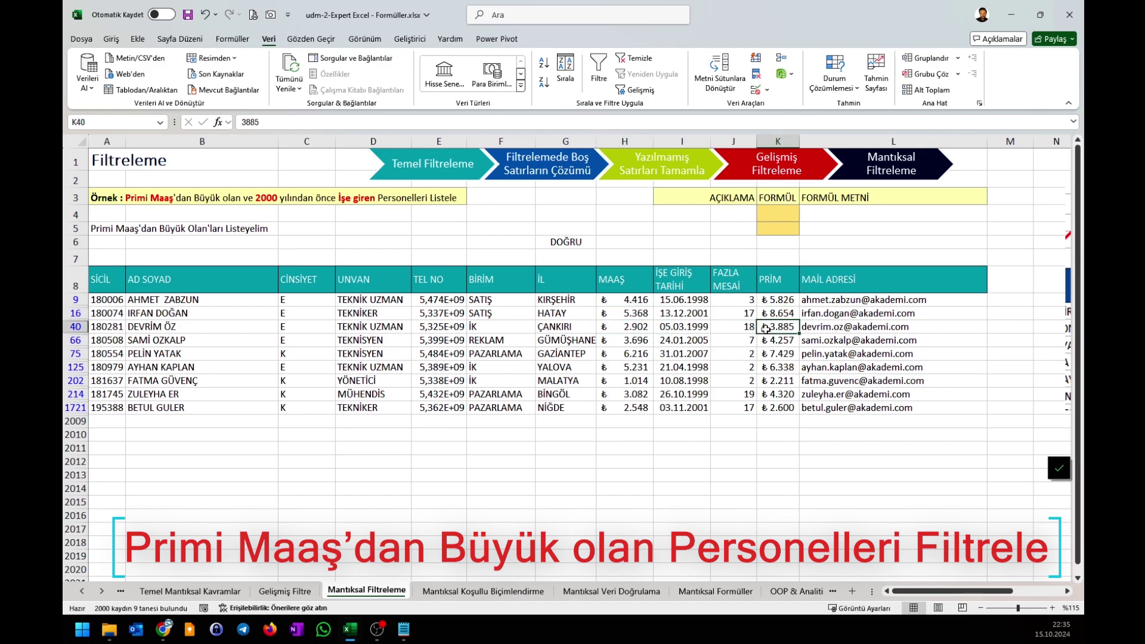
left_click(638, 59)
left_click(992, 299)
type("=EĞER(")
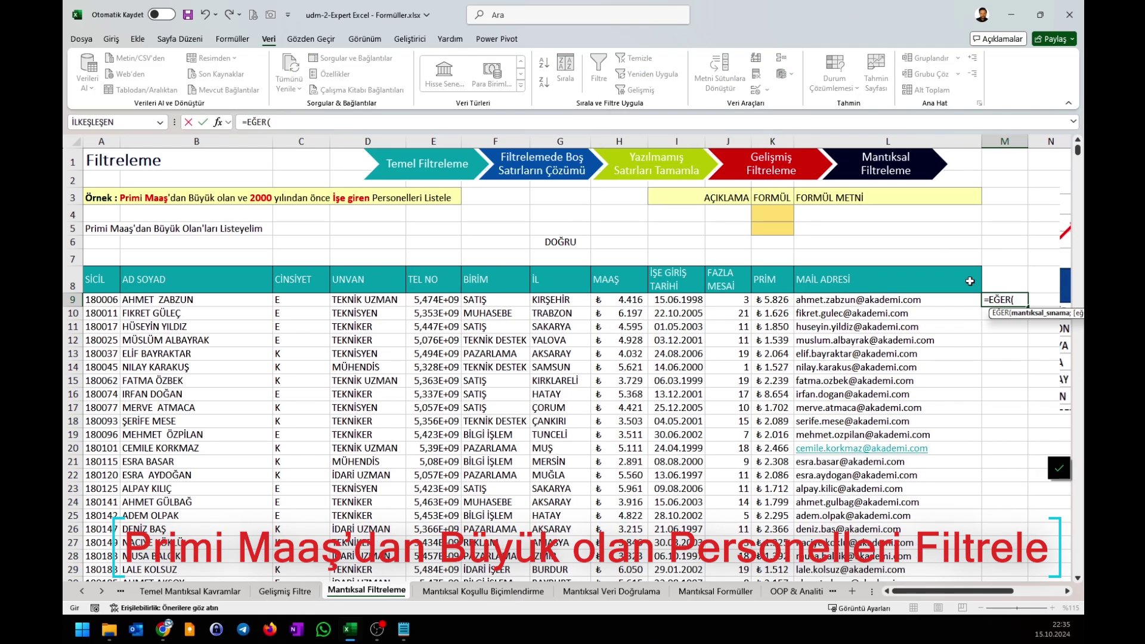
left_click(766, 300)
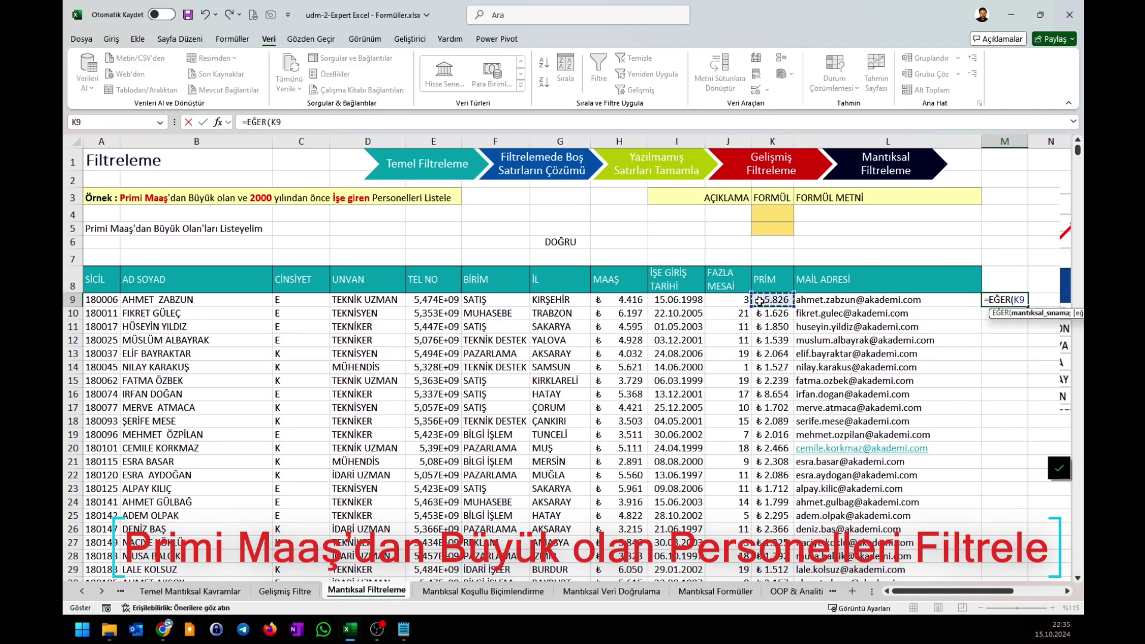
type(">")
left_click(620, 299)
type(";")
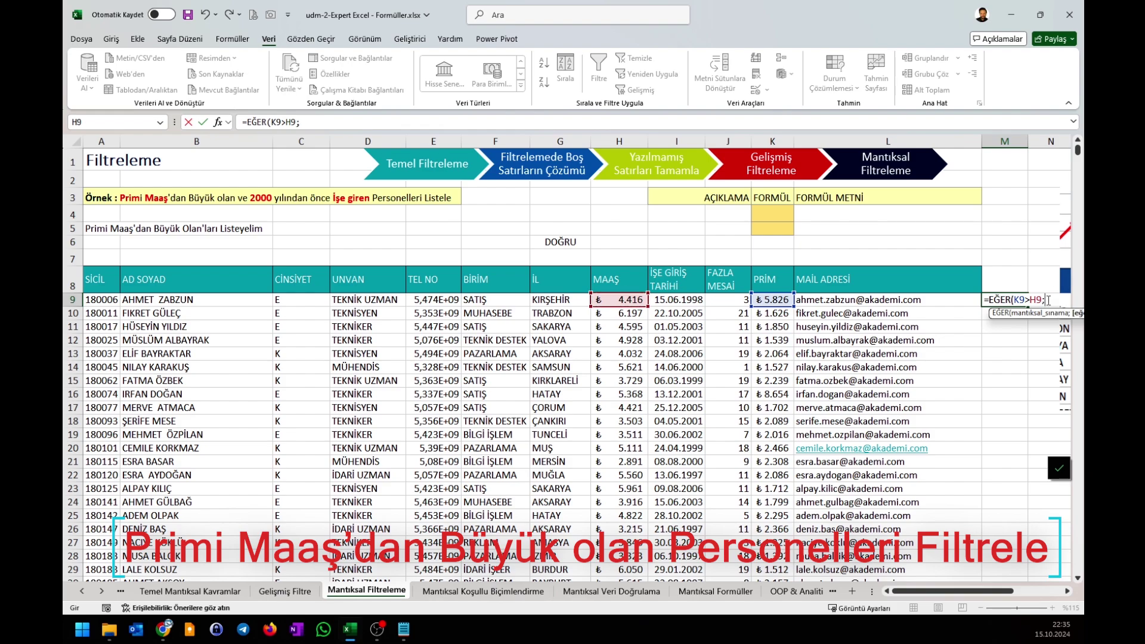
type("Doğr")
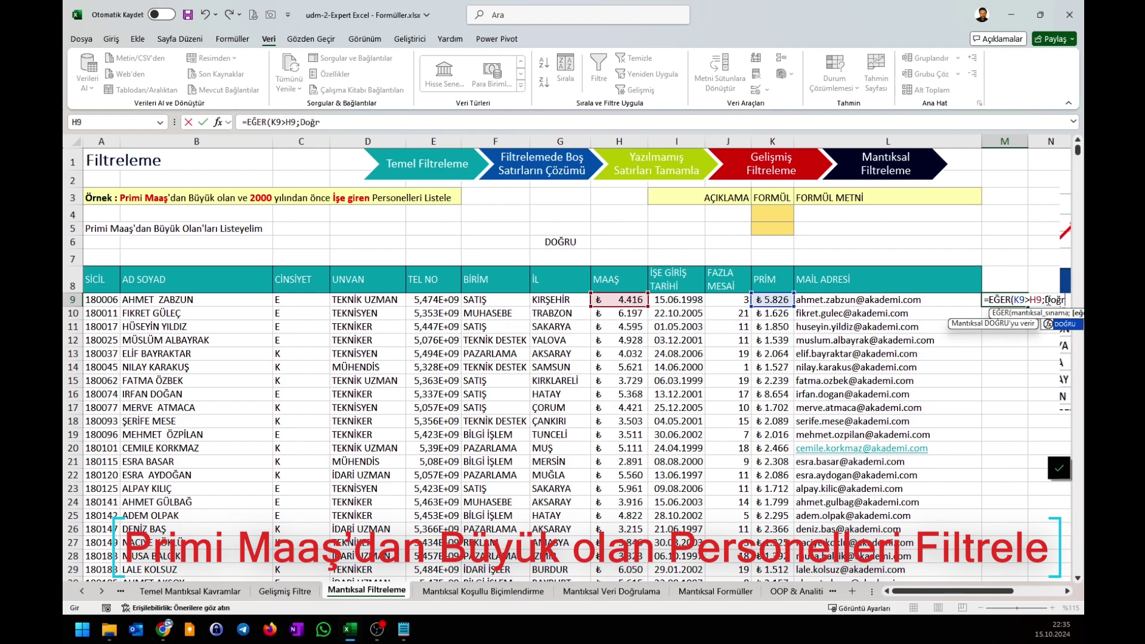
key("Escape")
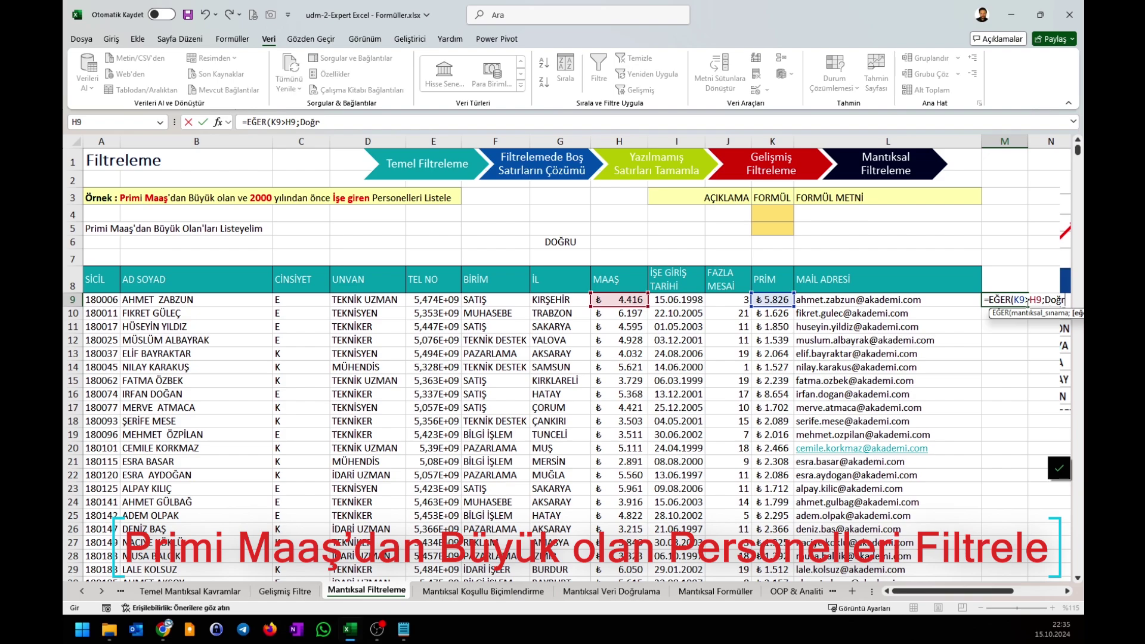
left_click_drag(1026, 301, 1042, 300)
left_click_drag(1039, 295, 1040, 296)
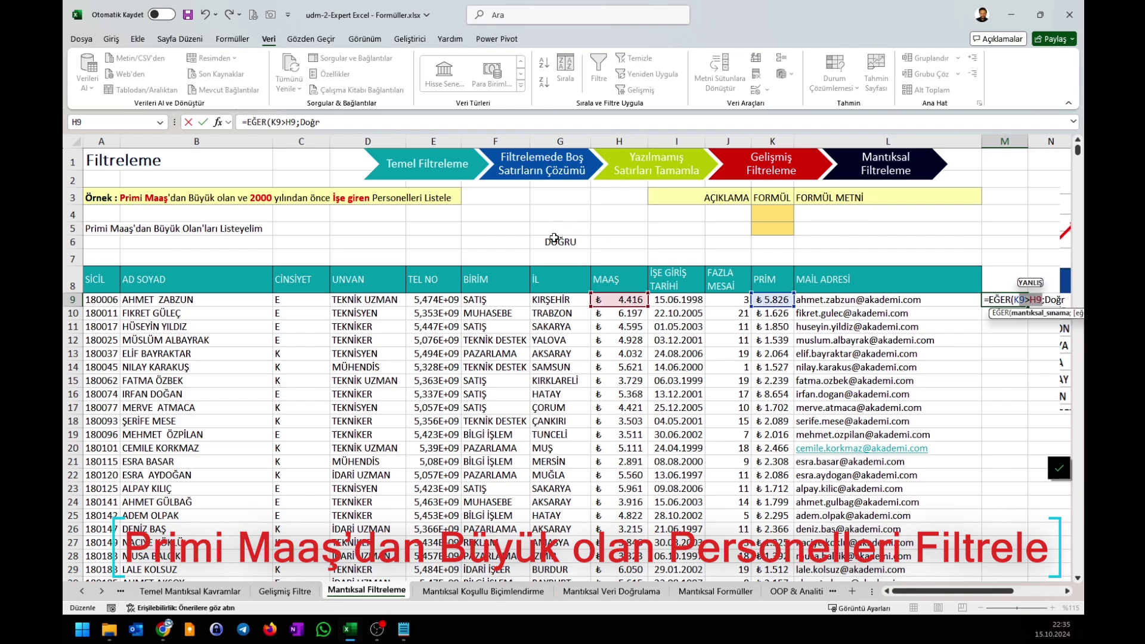
key("Escape")
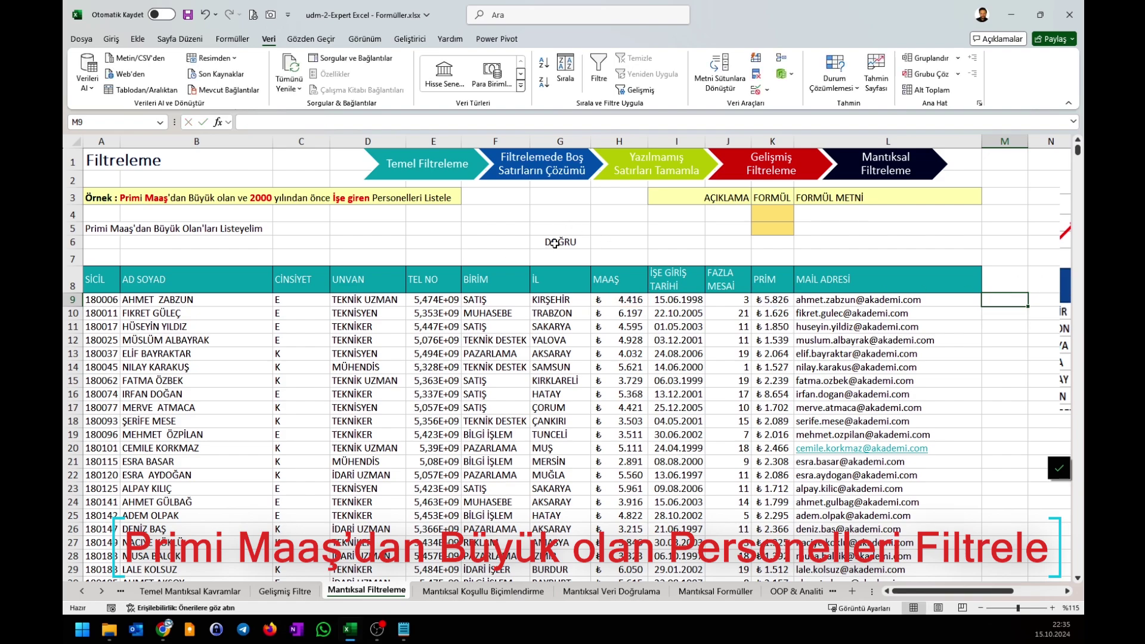
Move the comparison formula from G6 to K4 and display its text in L4 with FORMÜLMETNİ referencing K4
left_click(557, 243)
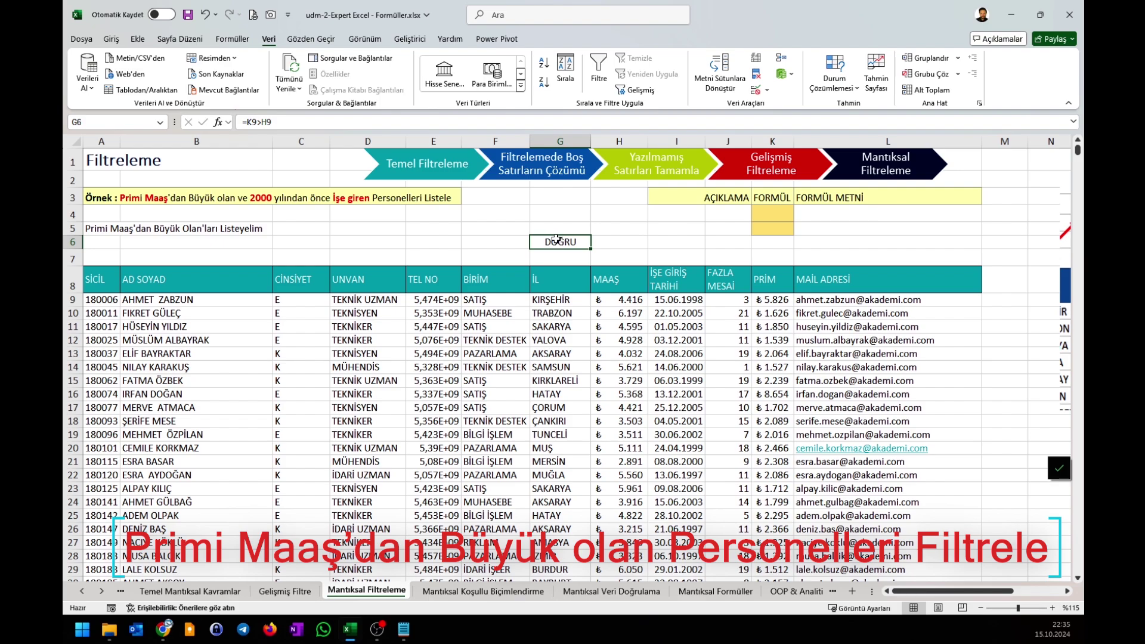
left_click_drag(556, 239, 774, 214)
left_click(807, 213)
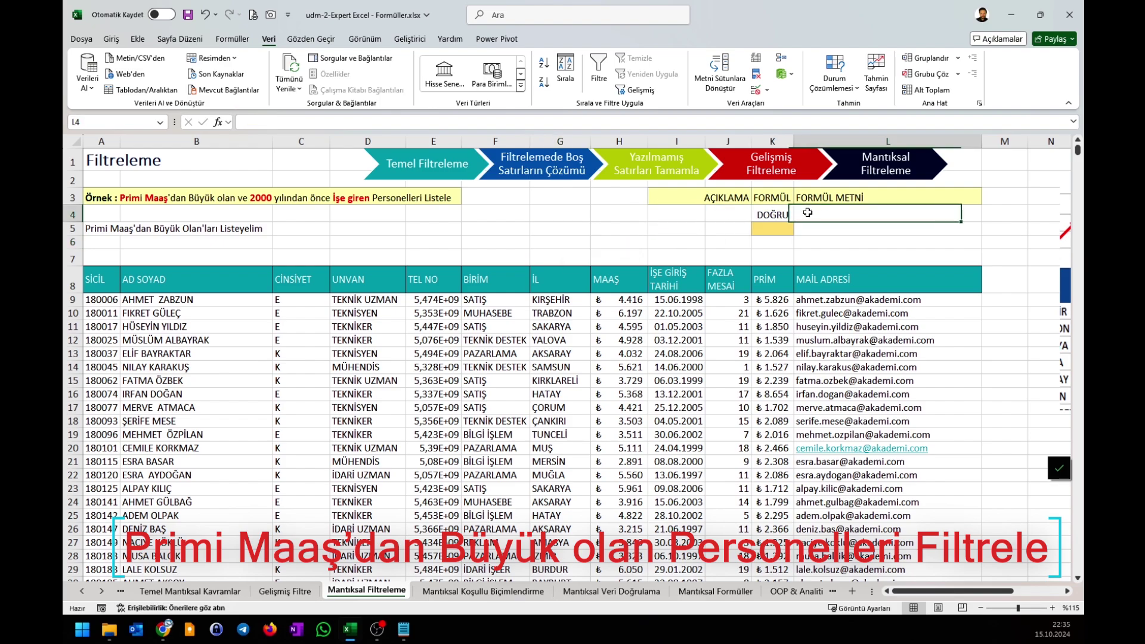
type("=FORMÜLMETNİ(")
key("Left")
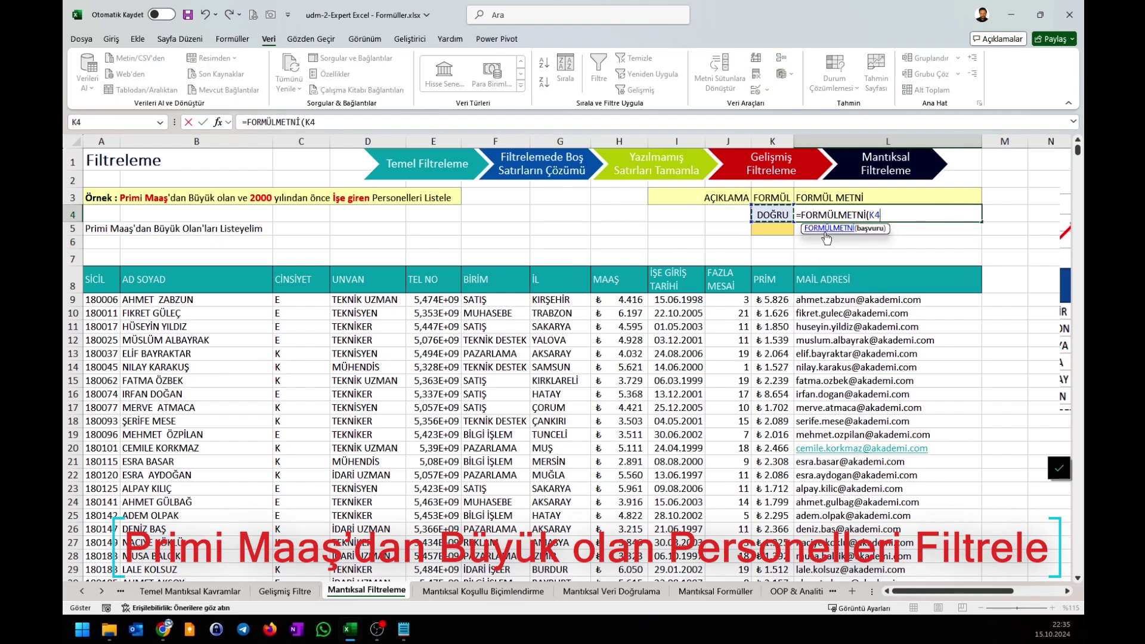
key("Return")
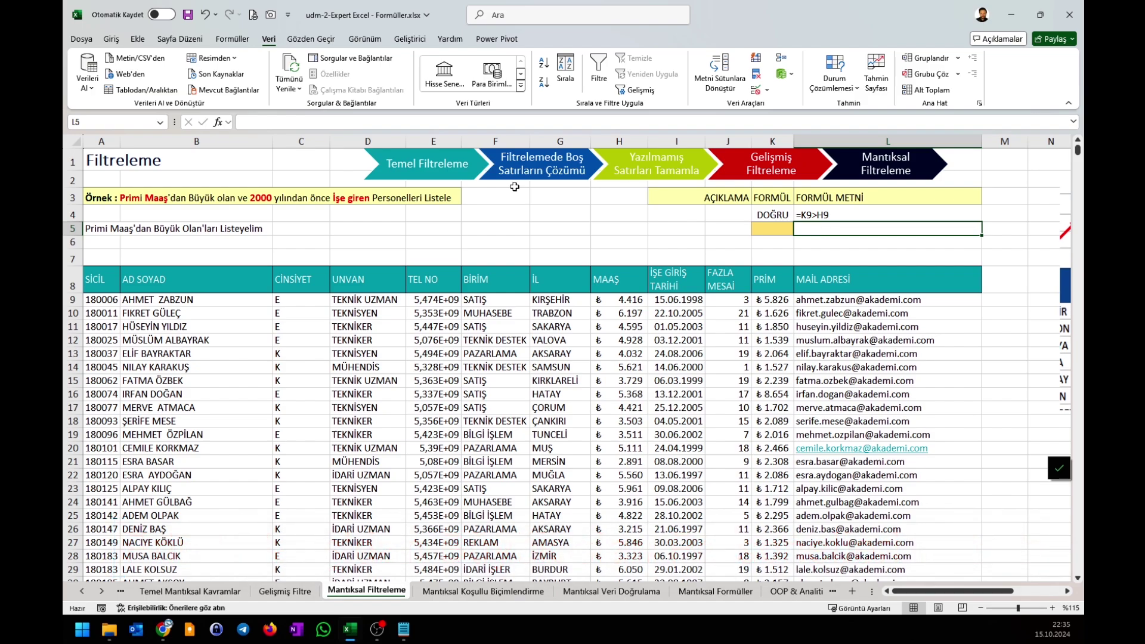
left_click(258, 196)
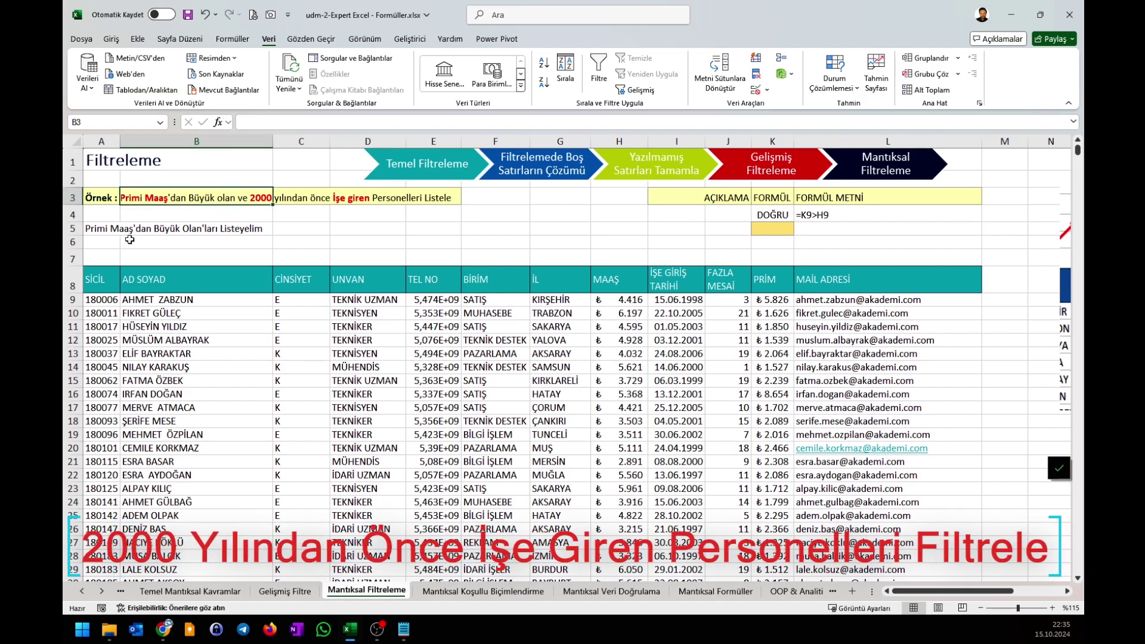
Enter the label "2000 Yılından Önce İşe Giren Personeller" in A6, below the bonus condition
left_click(104, 240)
type("2000 Yılı")
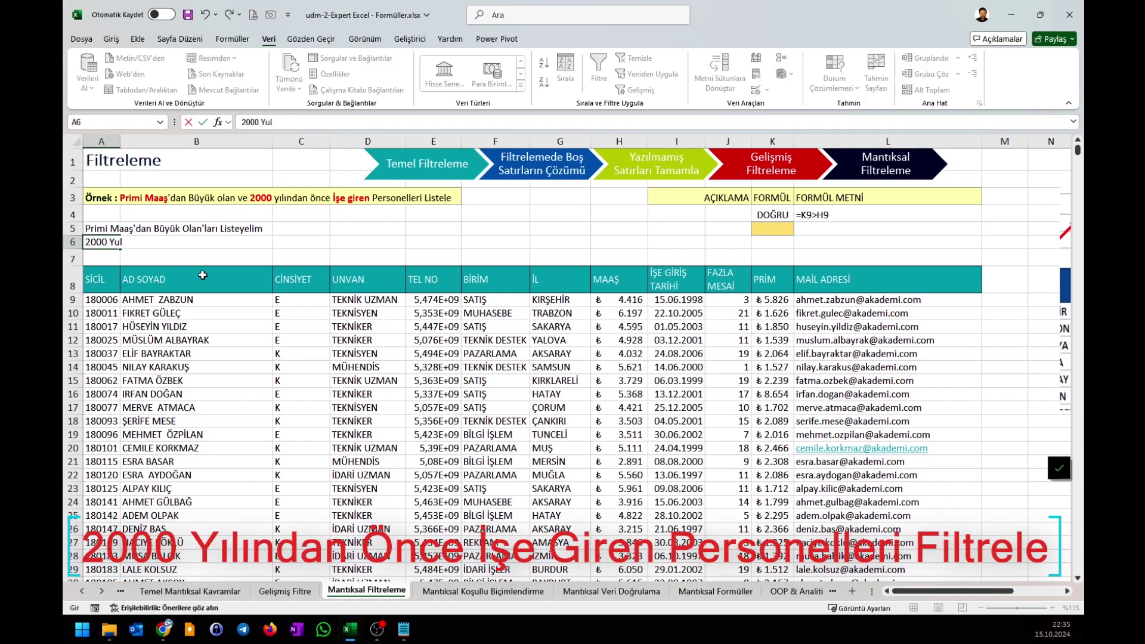
type("ından Önce İşe Giren")
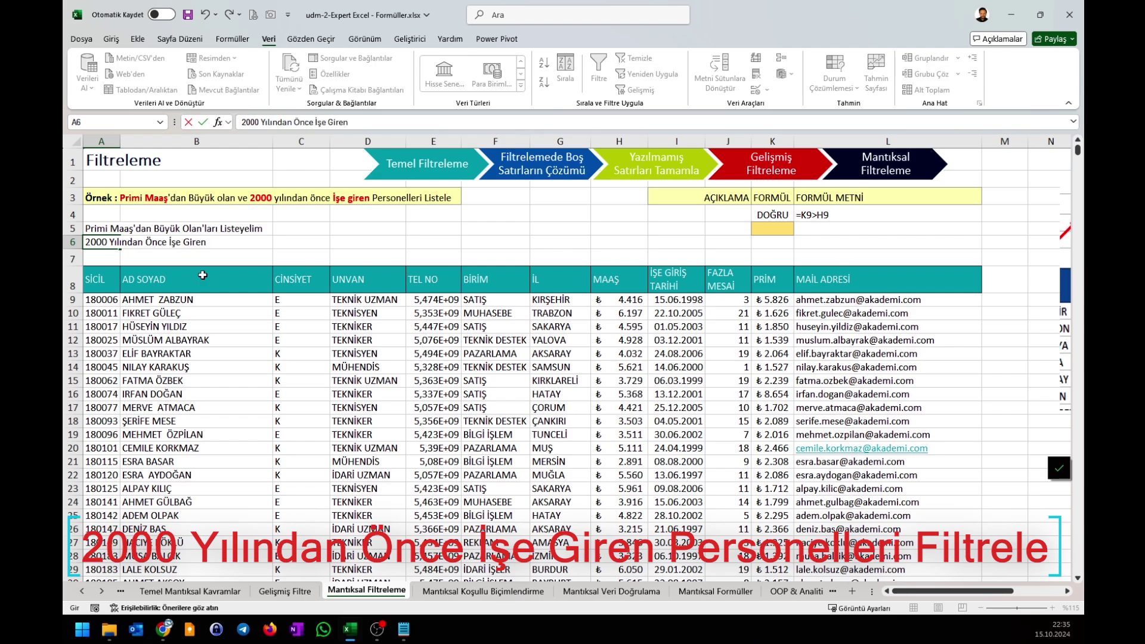
type(" Personeller")
key("Return")
left_click_drag(108, 243, 233, 244)
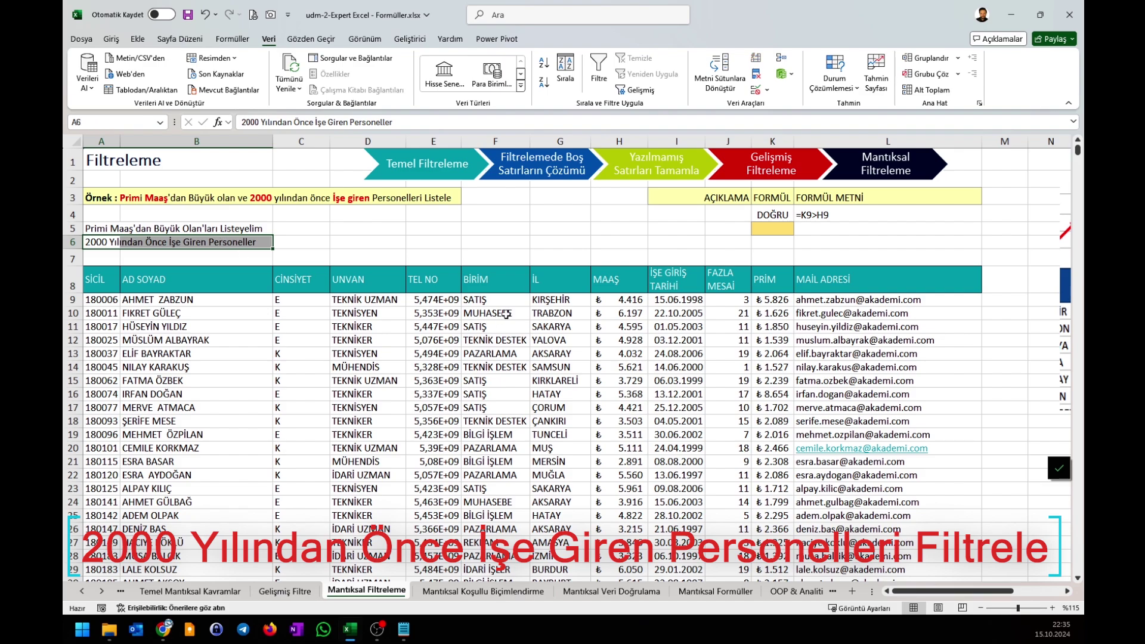
Check the İŞE GİRİŞ TARİHİ dates and enter =YIL(I9) in G6 to extract the first employee's hire year
left_click(559, 229)
key("Down")
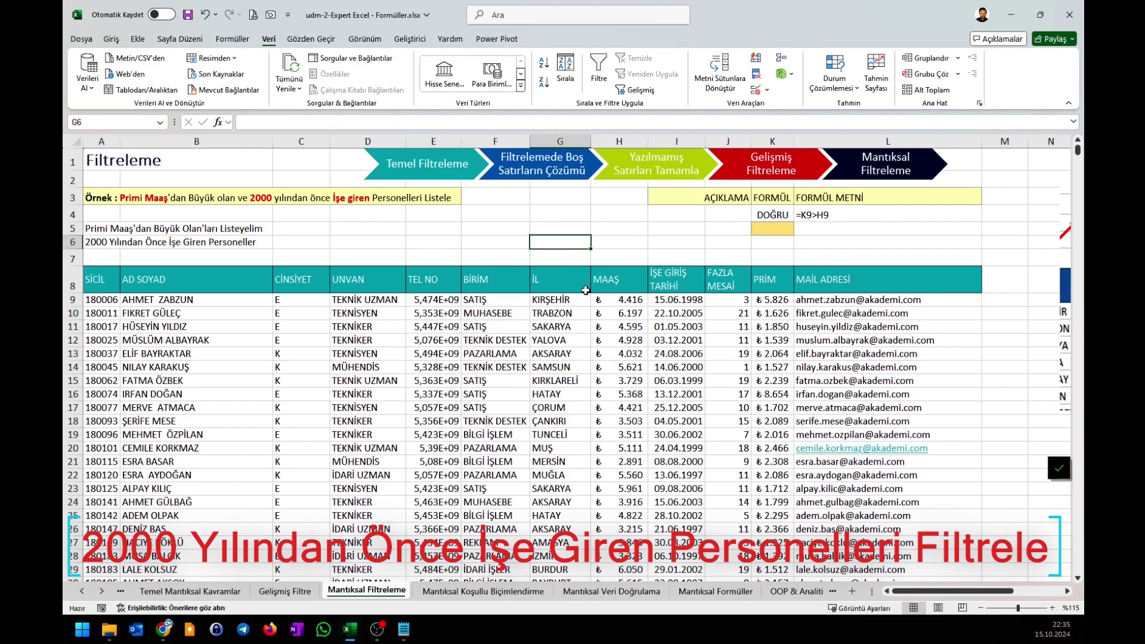
left_click_drag(669, 302, 680, 504)
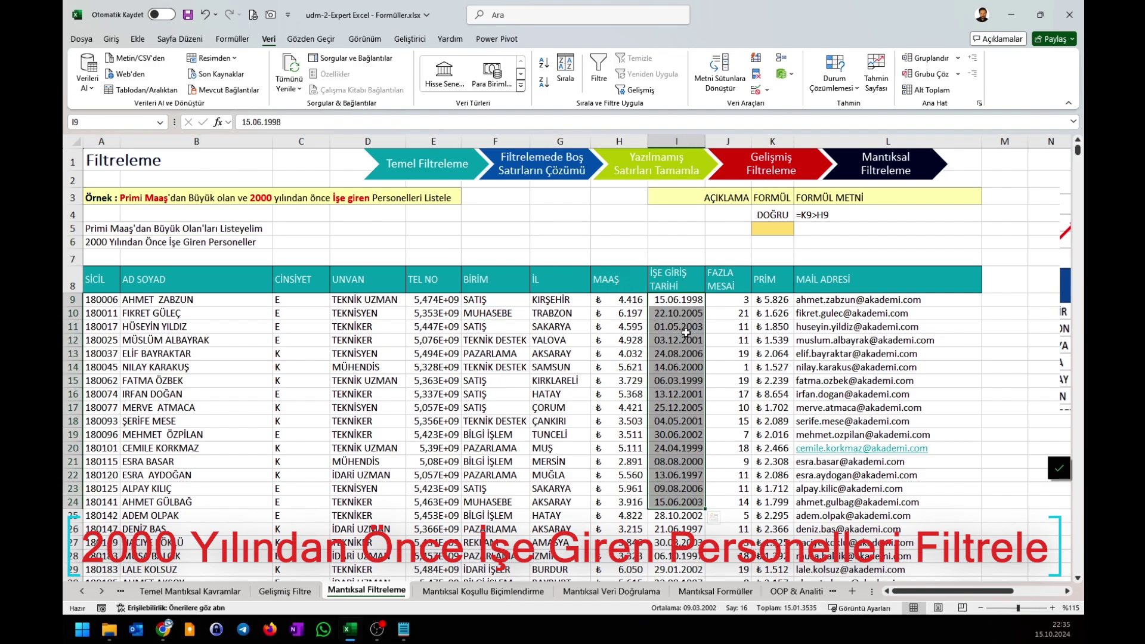
left_click(669, 300)
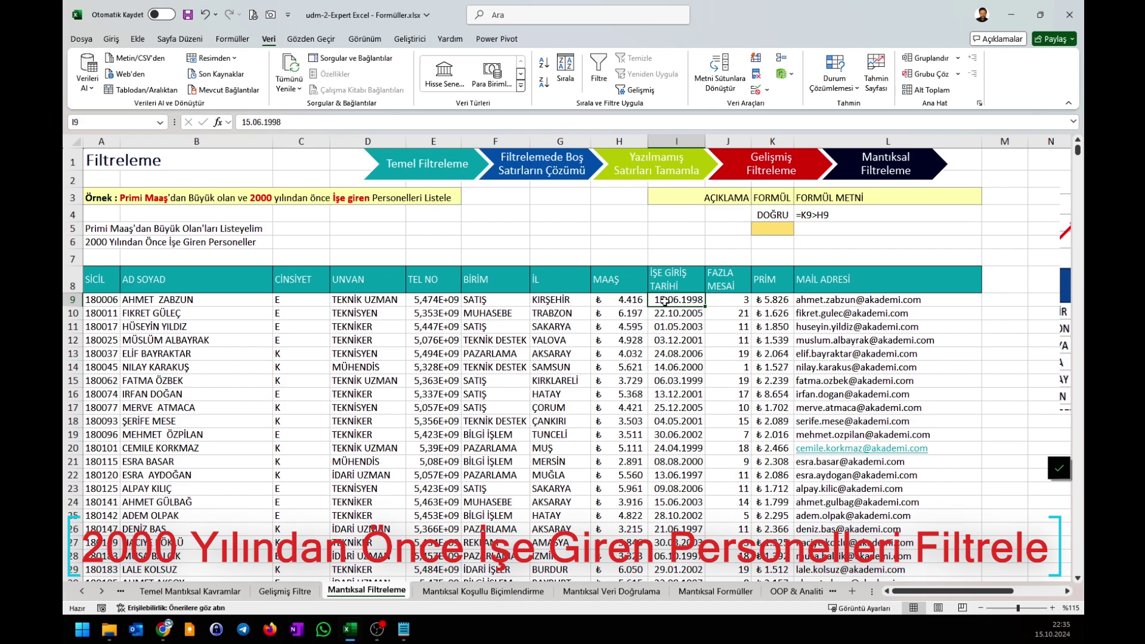
left_click(533, 242)
type("=")
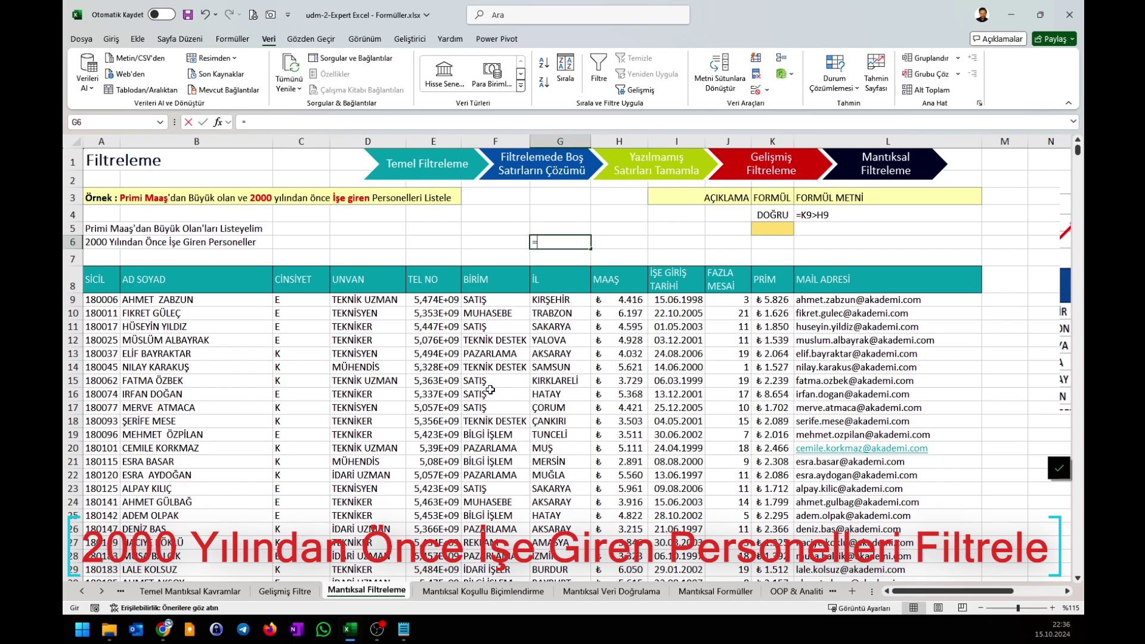
type("YIL(")
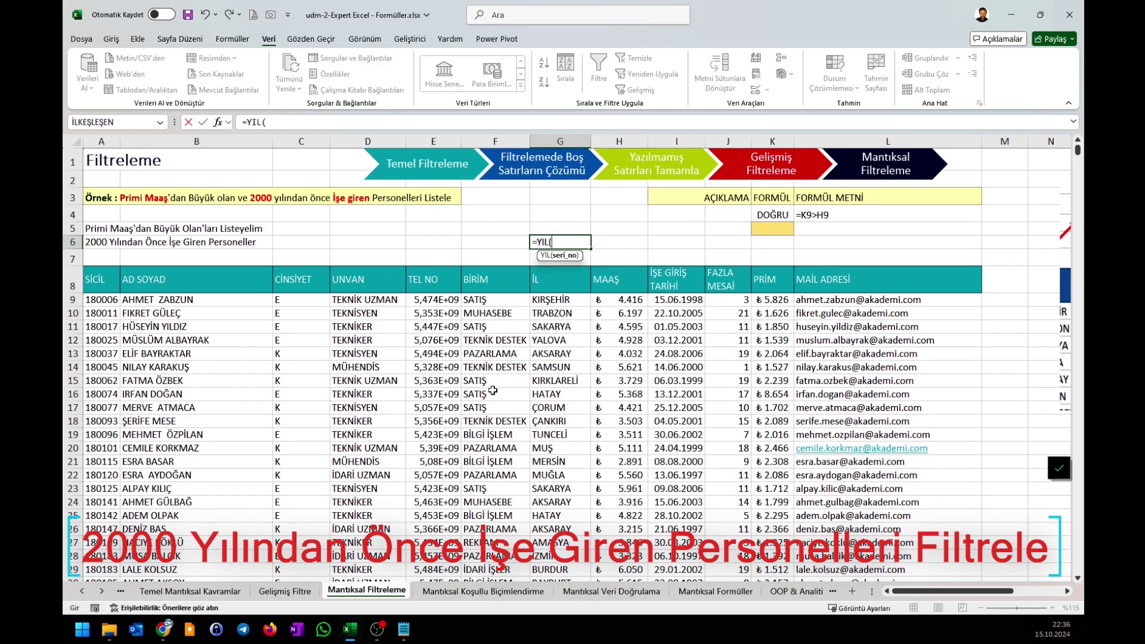
left_click(666, 300)
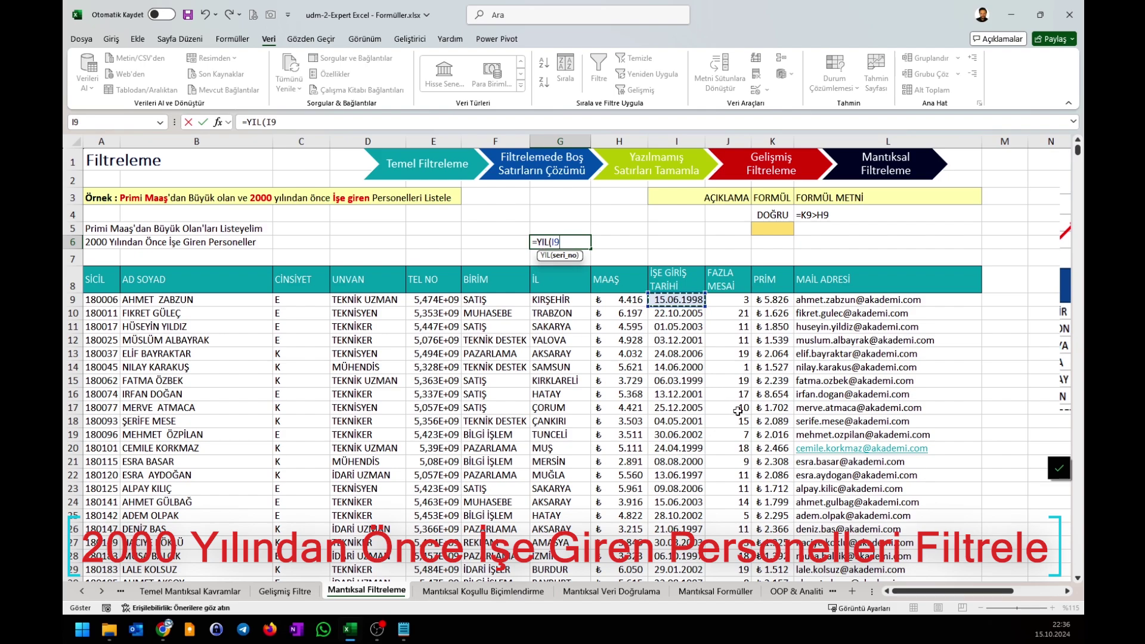
key("Return")
left_click(571, 241)
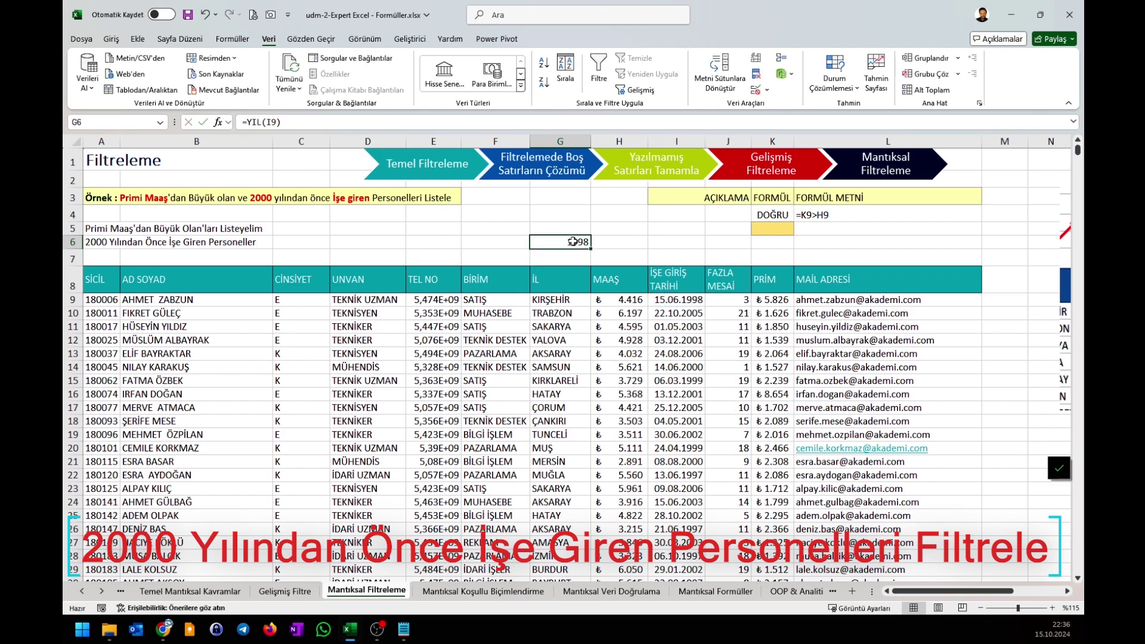
Extend the formula in G6 to =YIL(I9)>2000
double_click(574, 241)
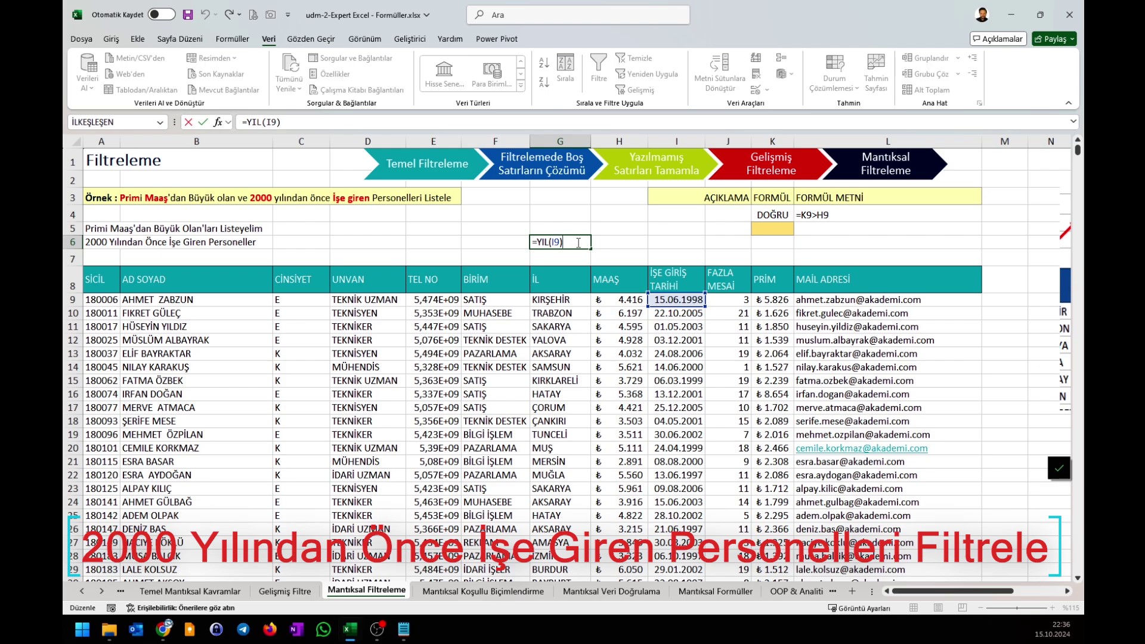
type(">2000")
key("Return")
key("Up")
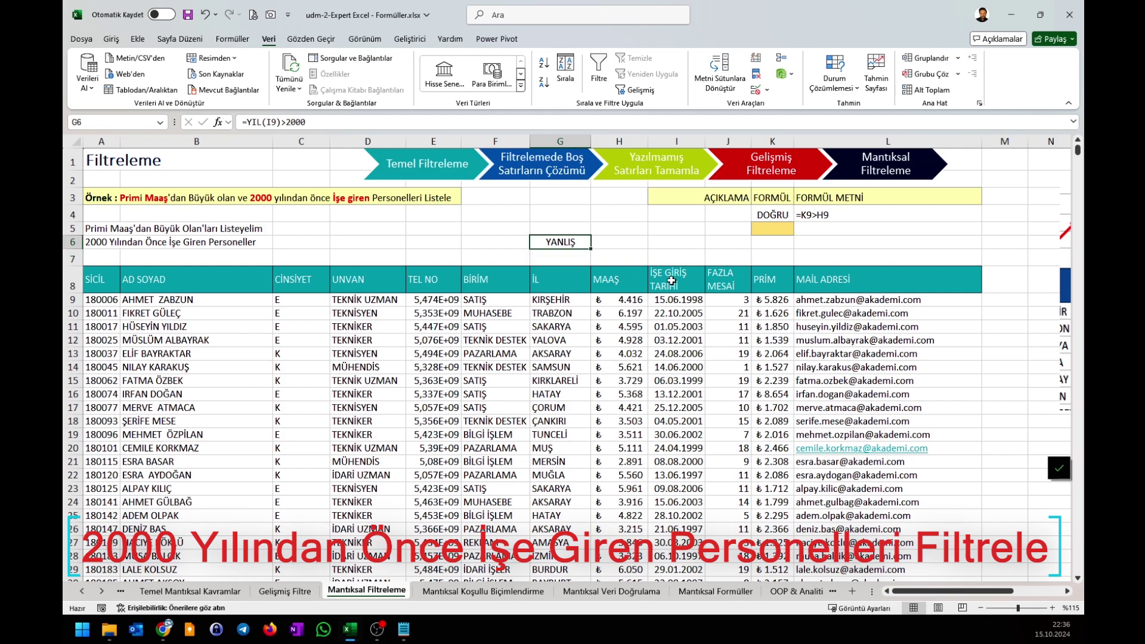
Compare the hire date in I9 with the condition in A6, and correct the G6 formula to =YIL(I9)<2000
left_click(678, 301)
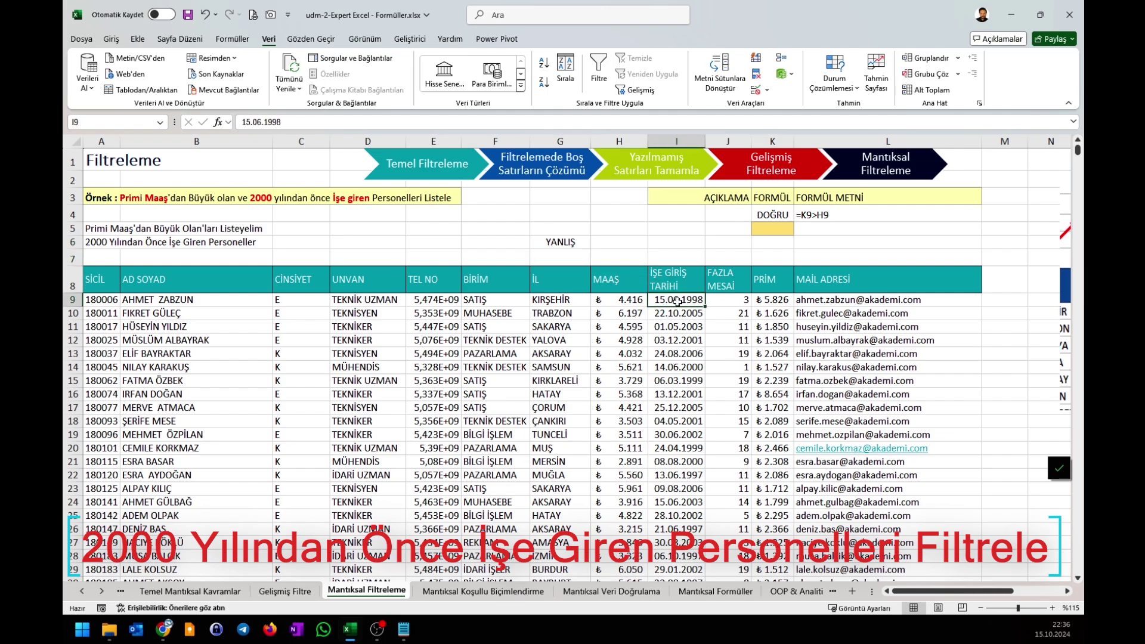
left_click(102, 242)
left_click(694, 301)
double_click(560, 245)
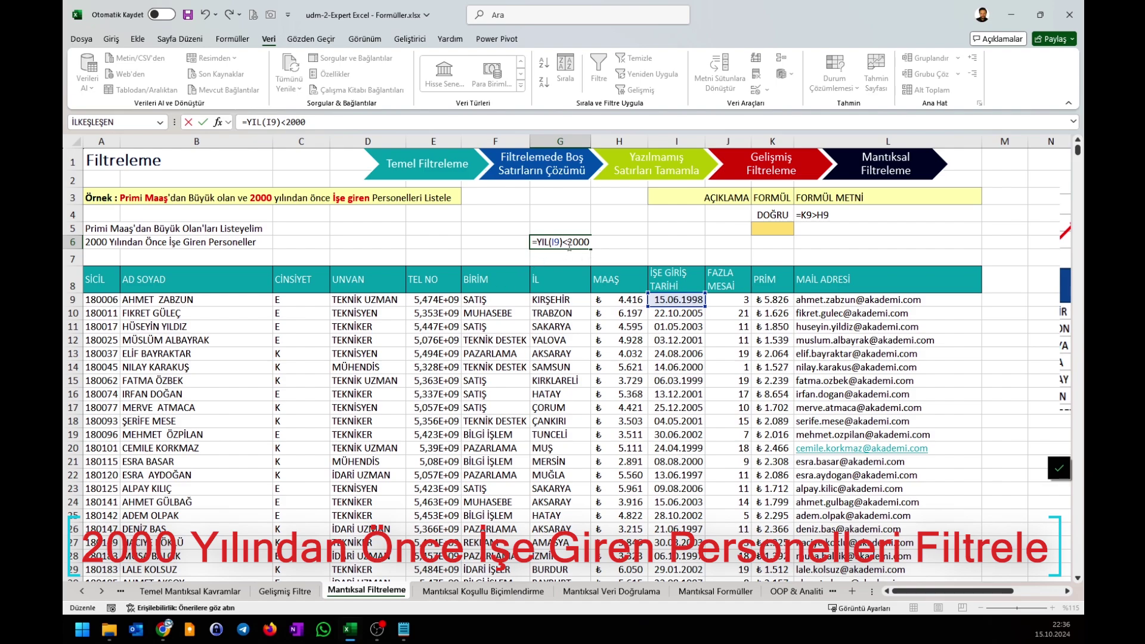
left_click(674, 300)
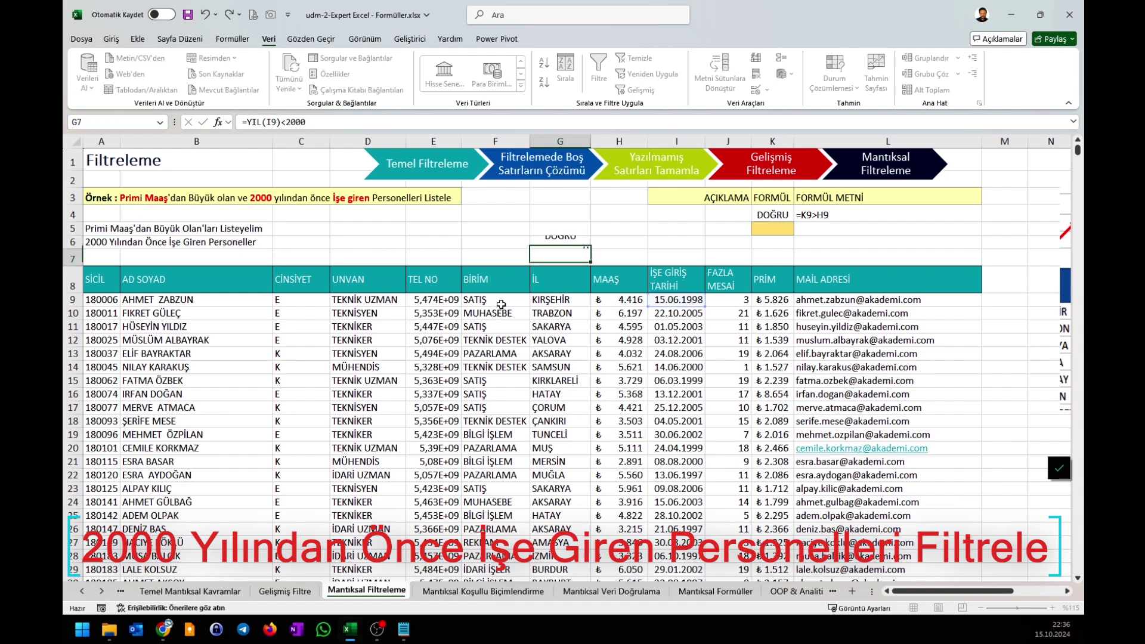
left_click(584, 245)
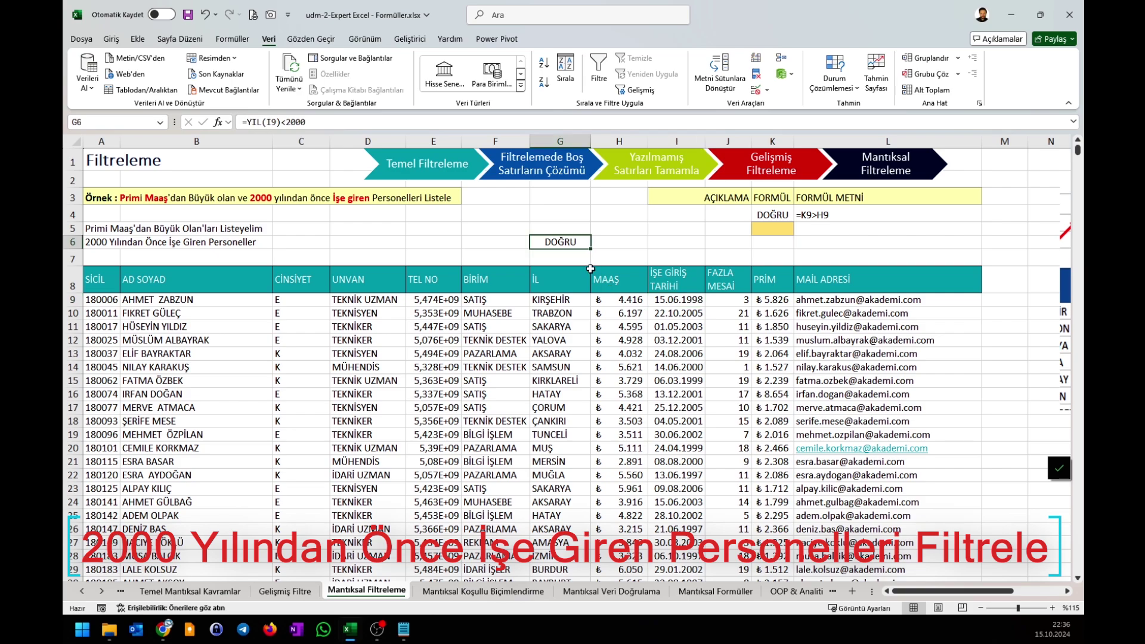
double_click(564, 242)
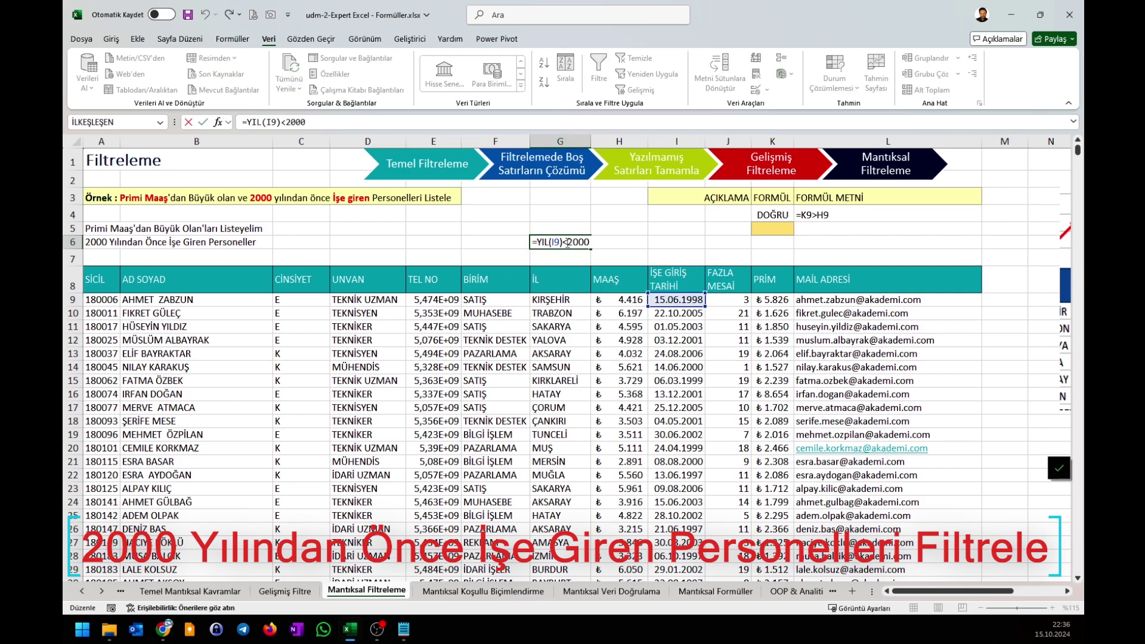
key("Return")
Apply an in-place advanced filter to the list A8:L2008, reselecting G5:G6 as the criteria range for the hire-year formula
left_click(569, 353)
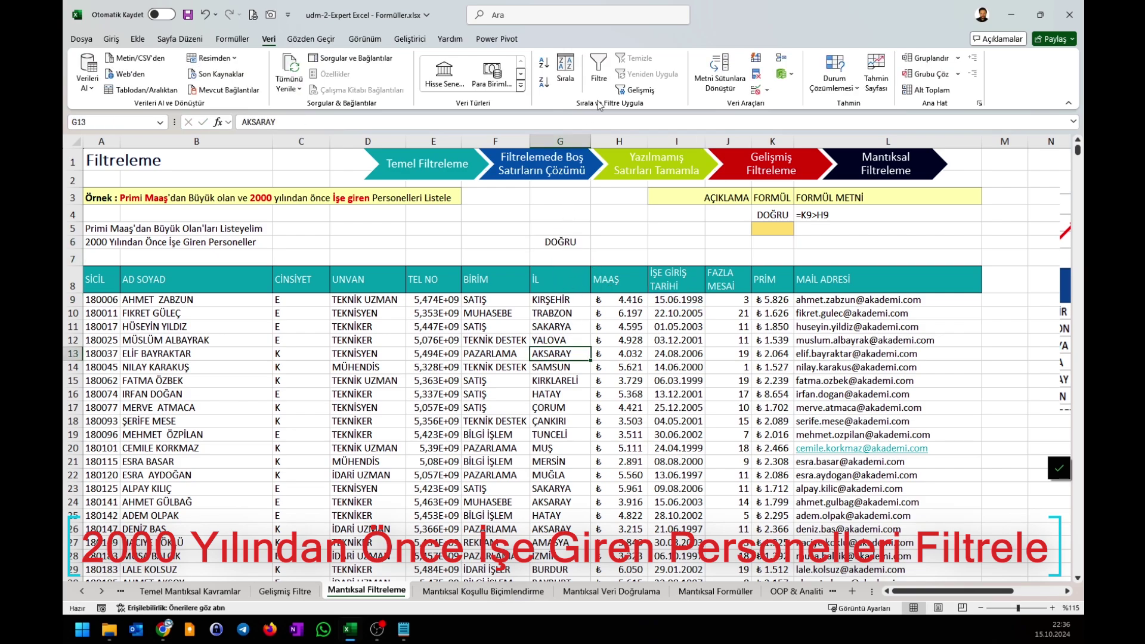
left_click(630, 93)
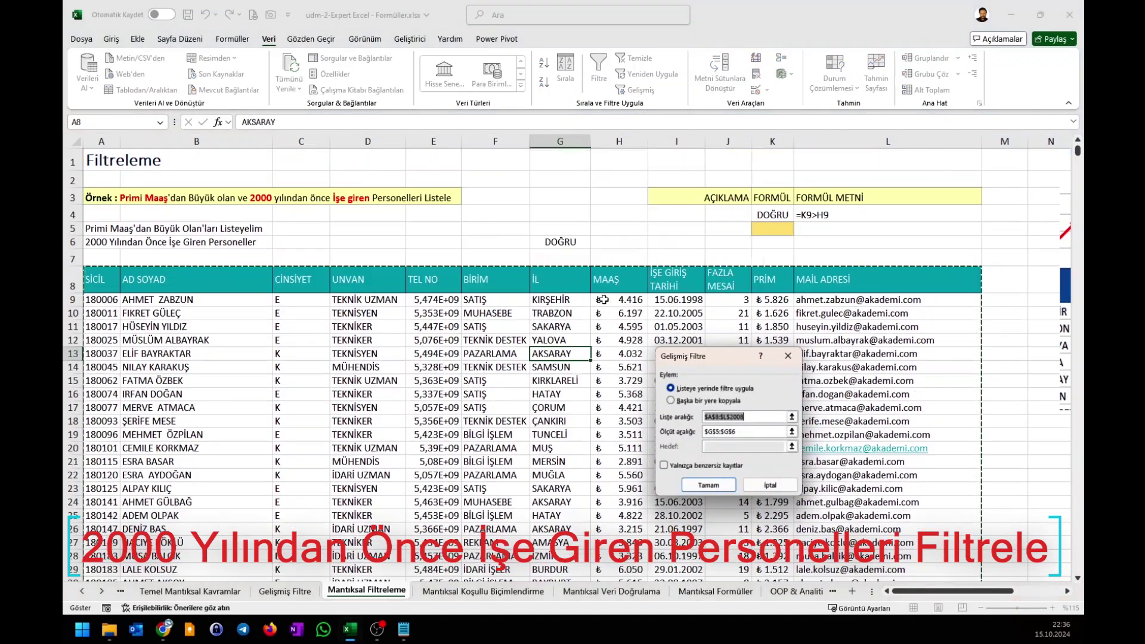
left_click_drag(737, 432, 679, 432)
key("Delete")
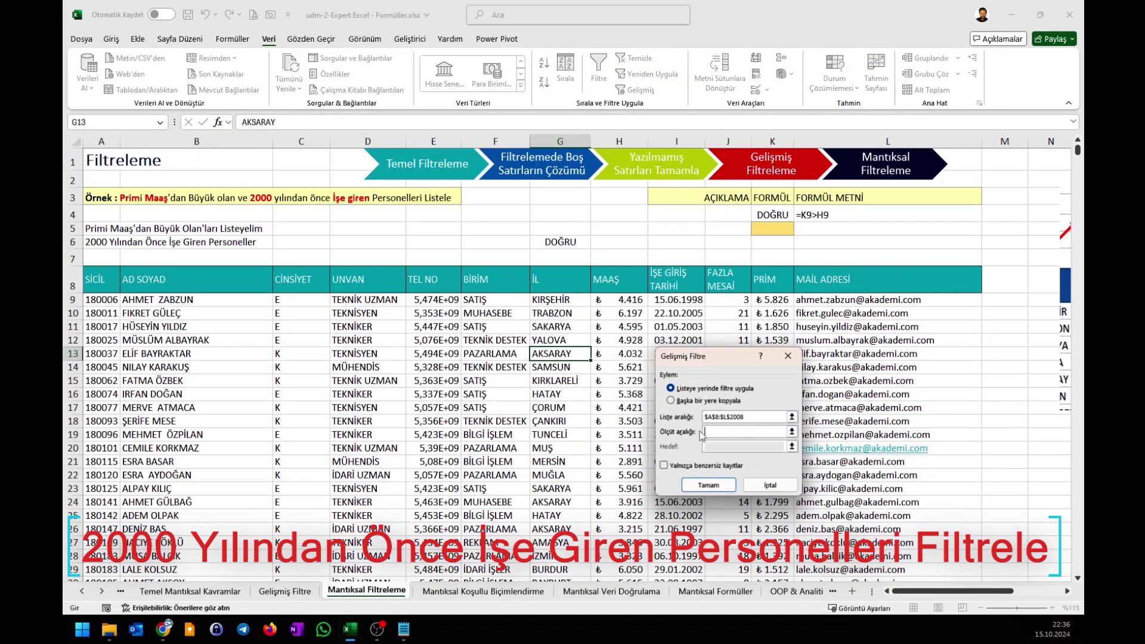
left_click_drag(574, 237, 569, 228)
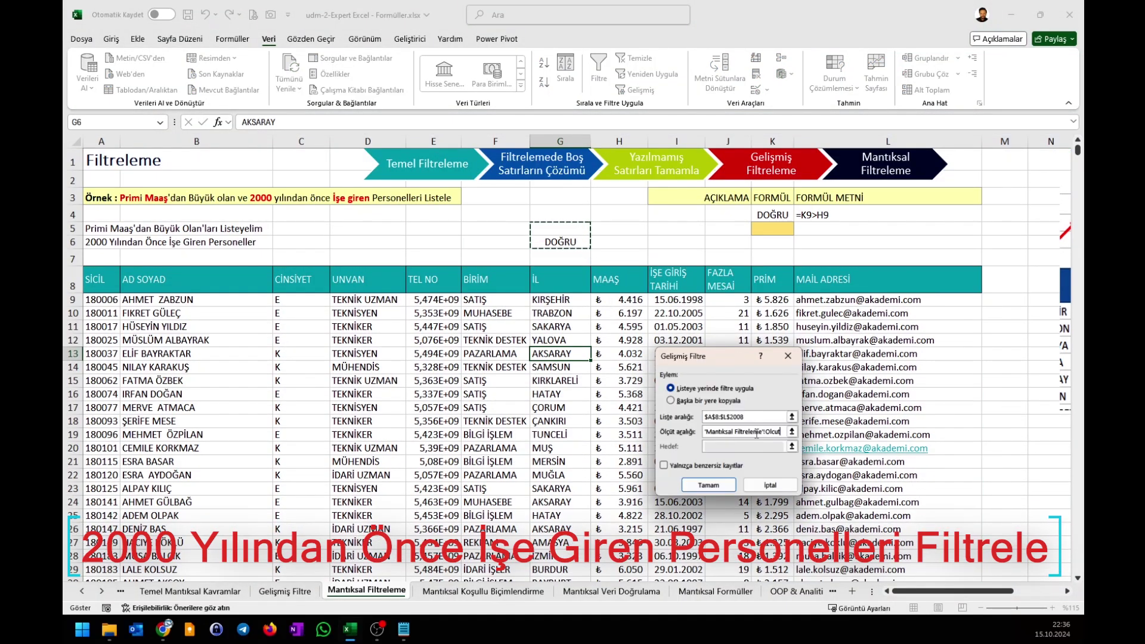
left_click(708, 485)
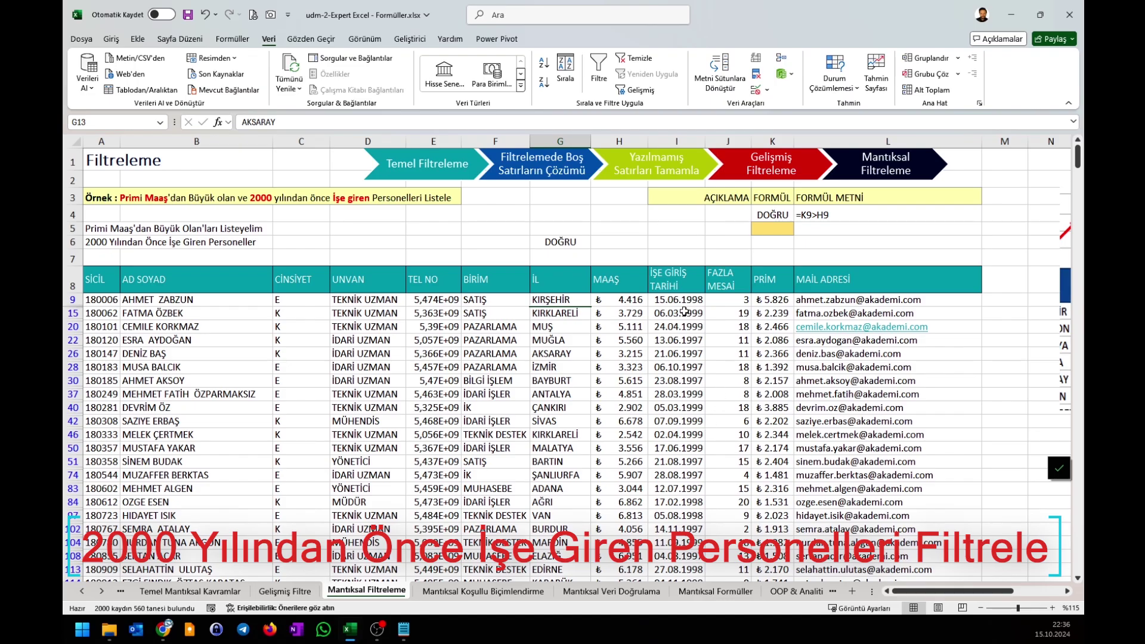
Check the İŞE GİRİŞ TARİHİ dates throughout the filtered rows
left_click_drag(684, 311, 677, 356)
scroll(674, 375, "down", 20)
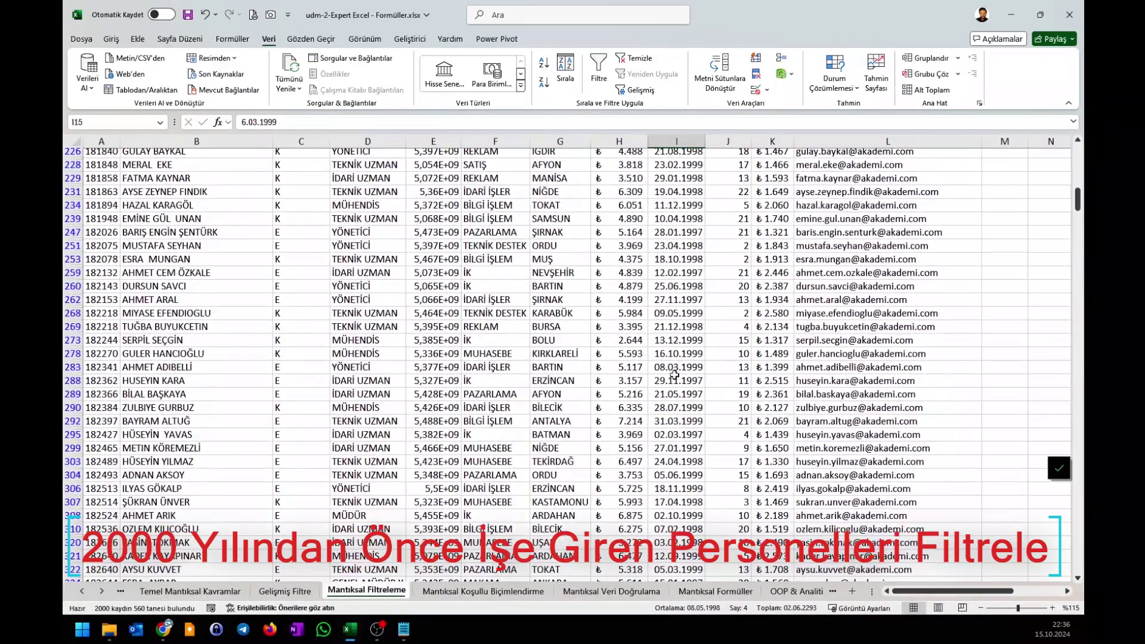
scroll(674, 374, "down", 20)
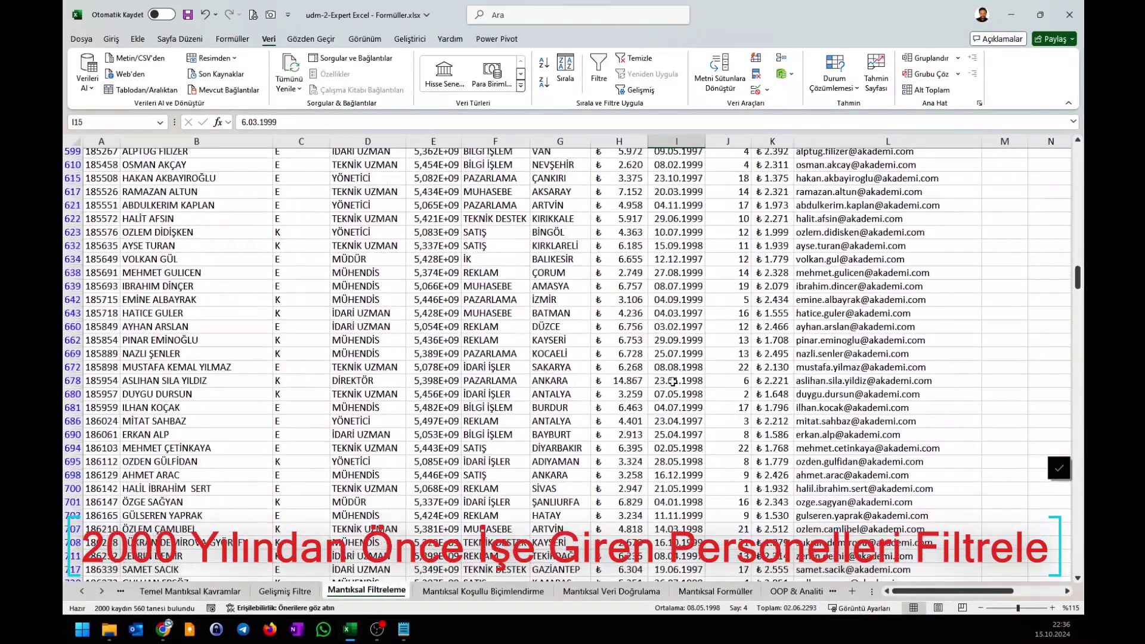
scroll(673, 382, "down", 20)
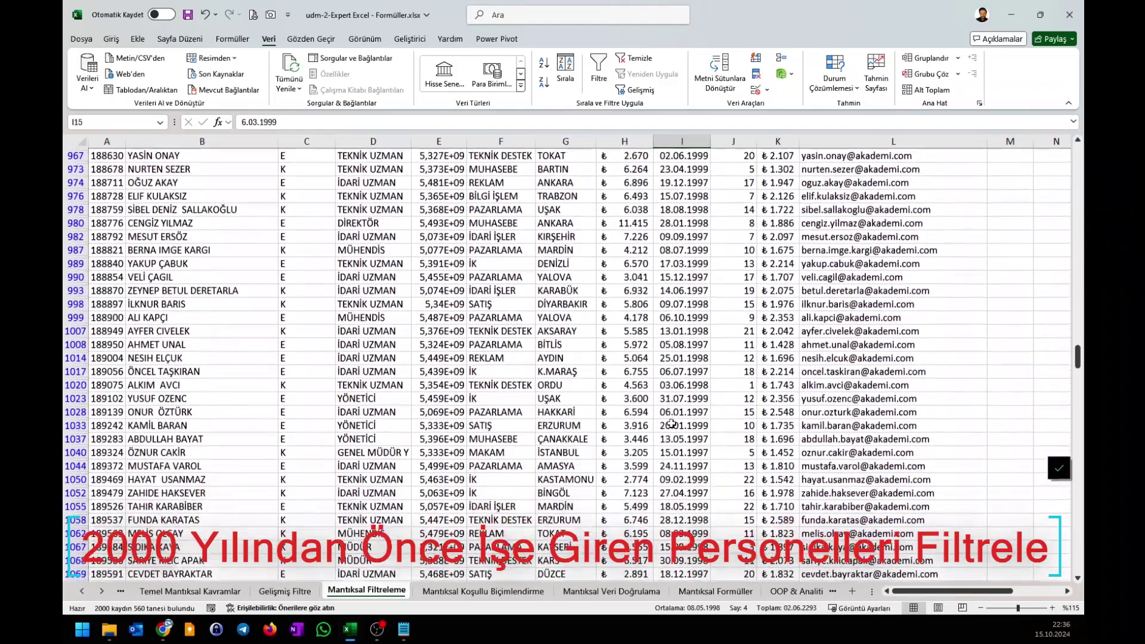
scroll(671, 424, "down", 20)
left_click(676, 432)
Review the two separate conditions in A5:A6 against the combined example in row 3
left_click(457, 241)
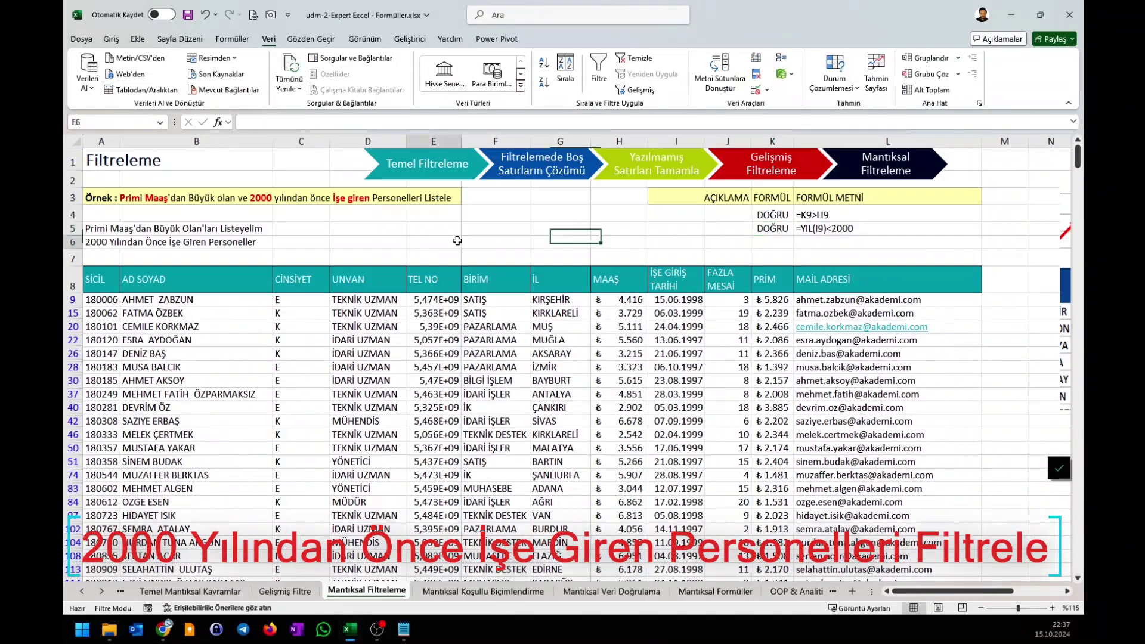
left_click_drag(102, 229, 102, 241)
left_click_drag(102, 198, 424, 201)
Look up the VE function among the logical functions for use in F5
left_click(495, 229)
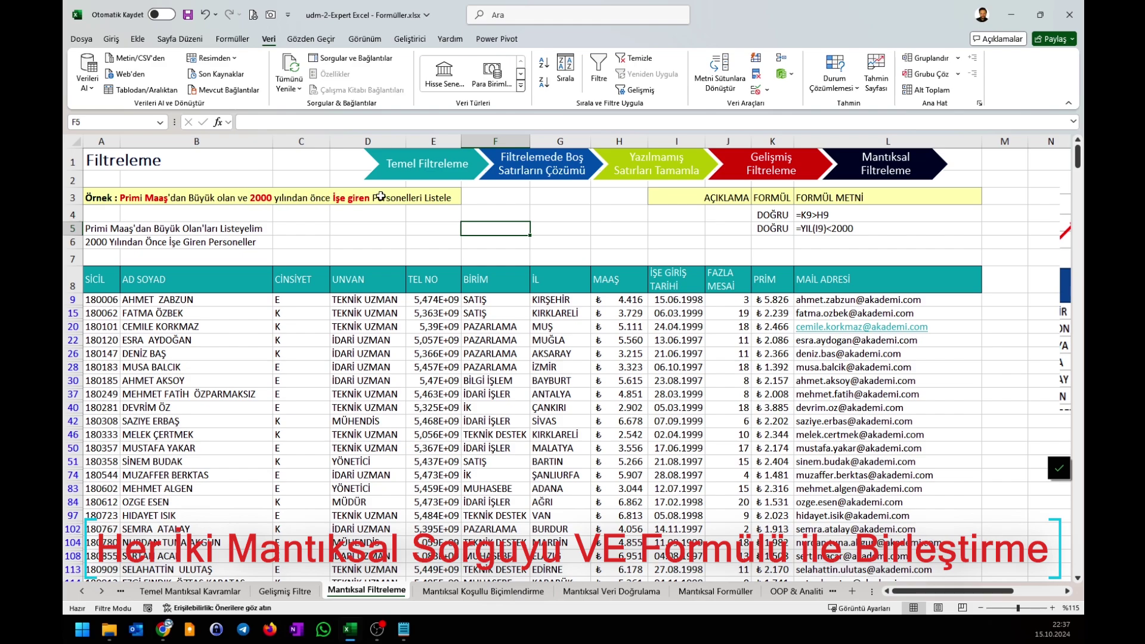
type("=")
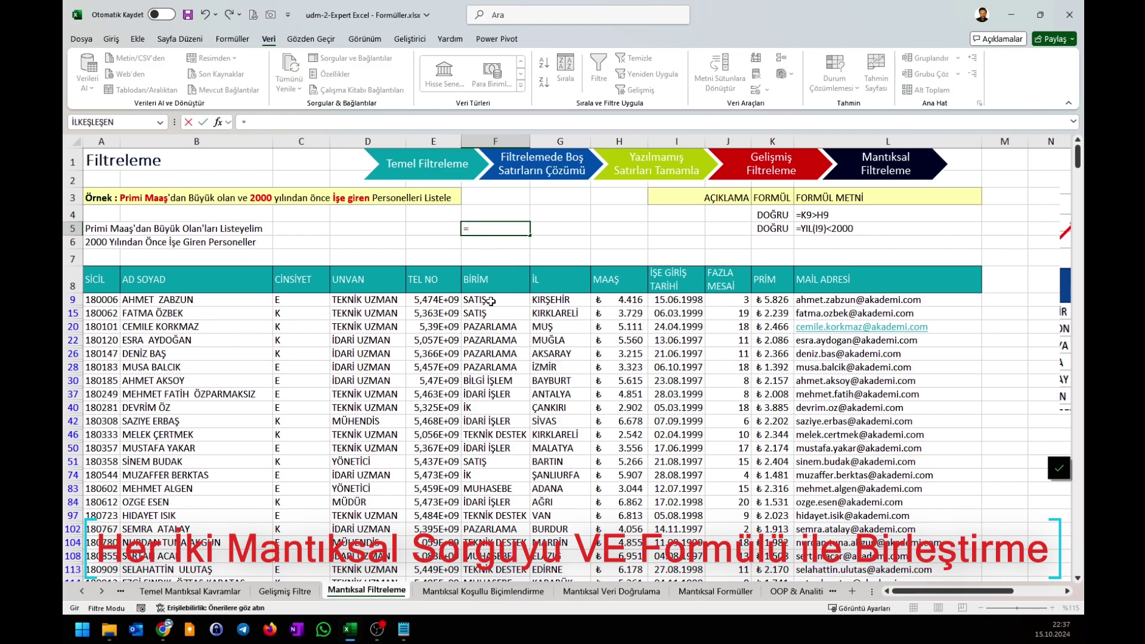
key("Escape")
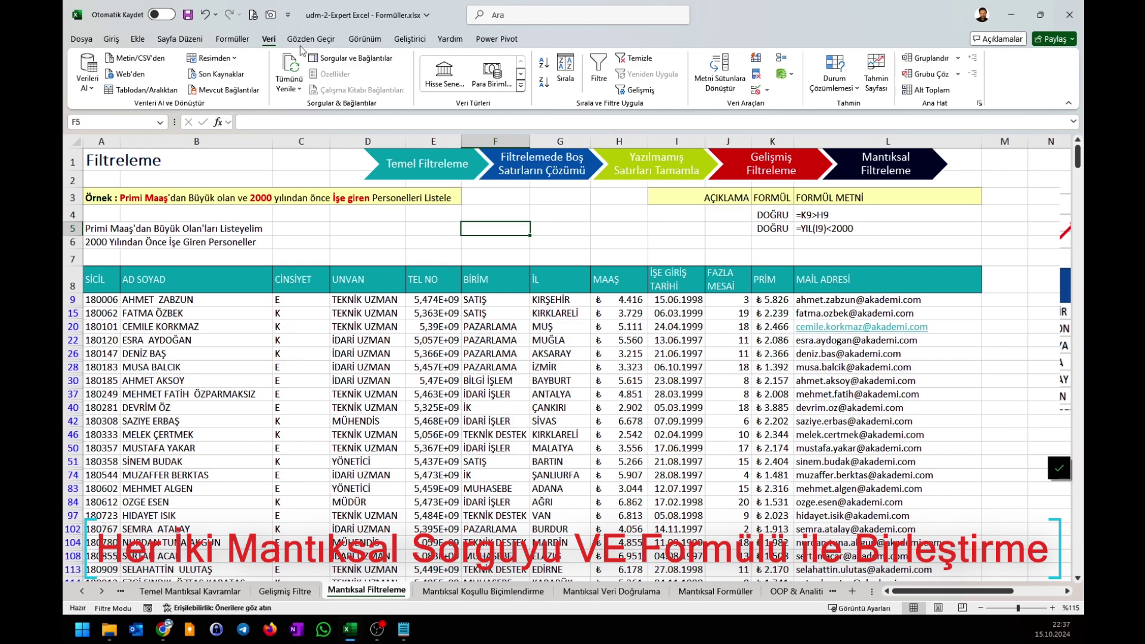
left_click(233, 38)
left_click(233, 71)
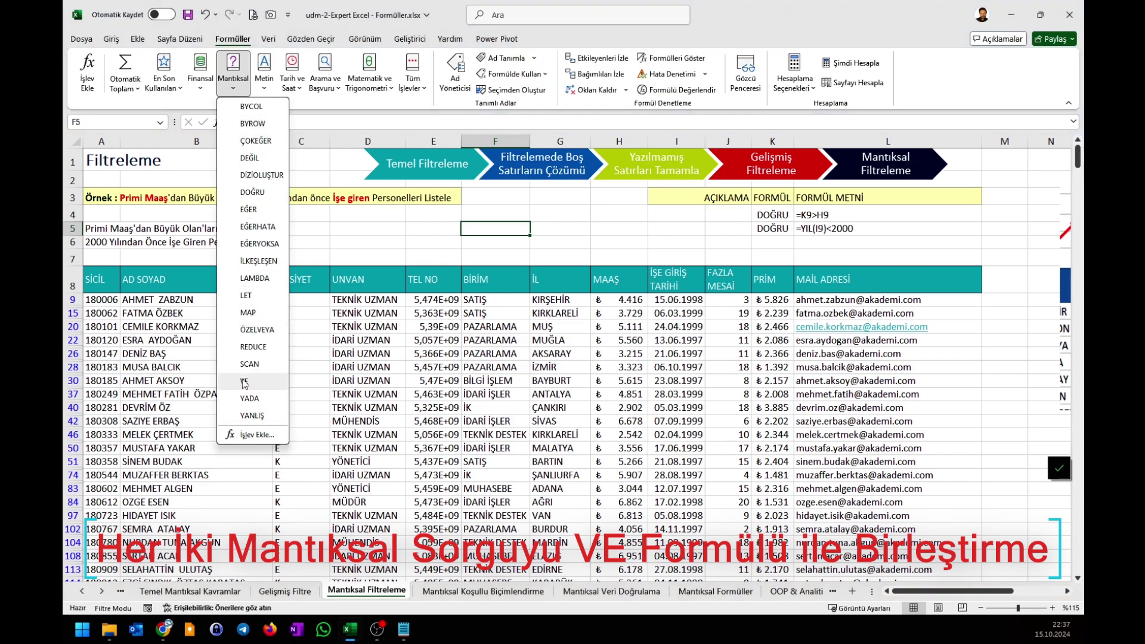
left_click(498, 232)
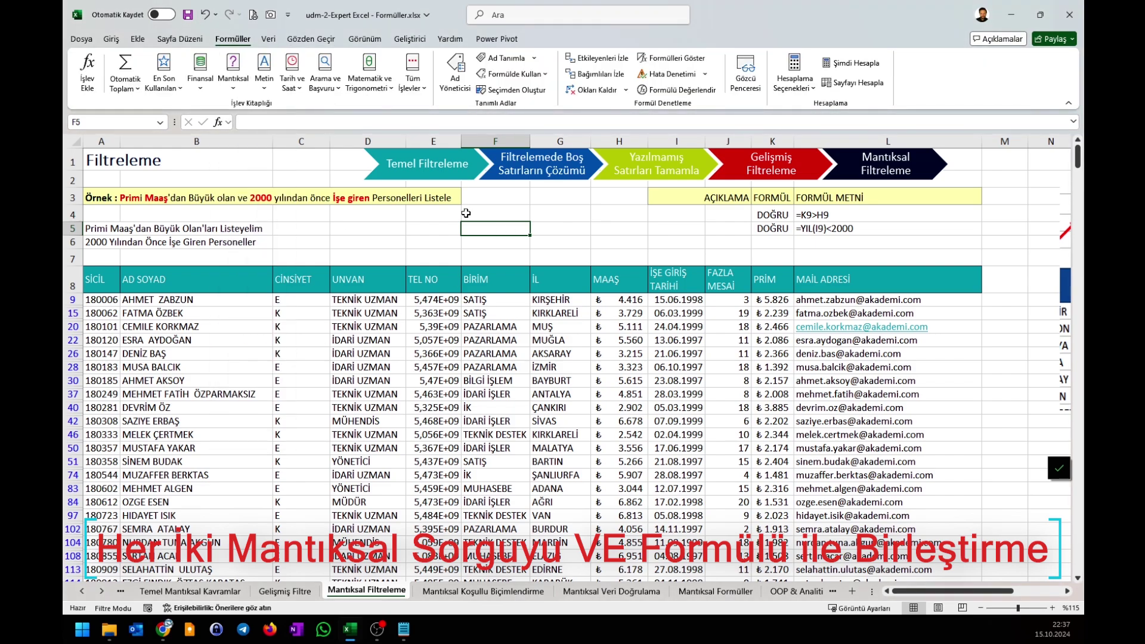
Start a VE formula in F5 with K9>H9 as its first condition
type("=")
key("Escape")
type("=VE(")
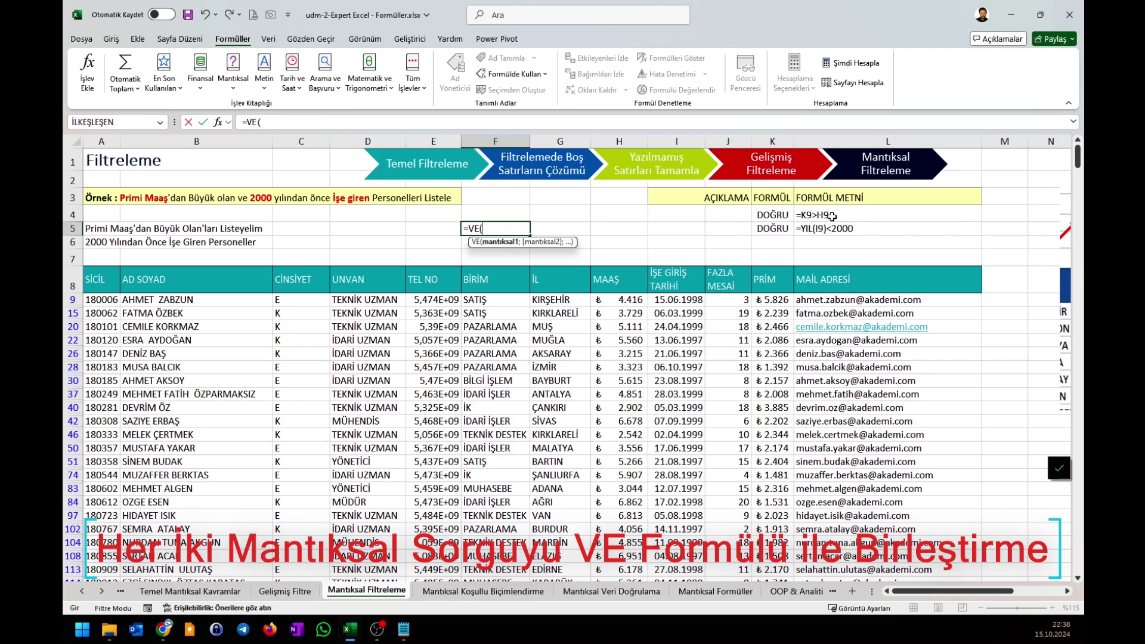
left_click(757, 300)
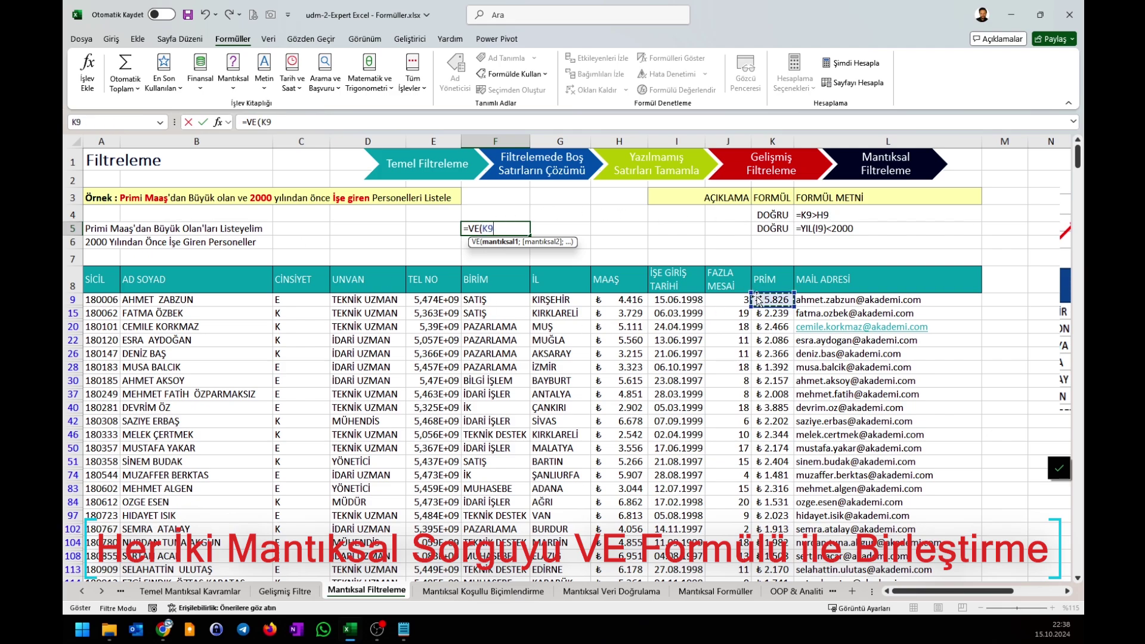
type(">")
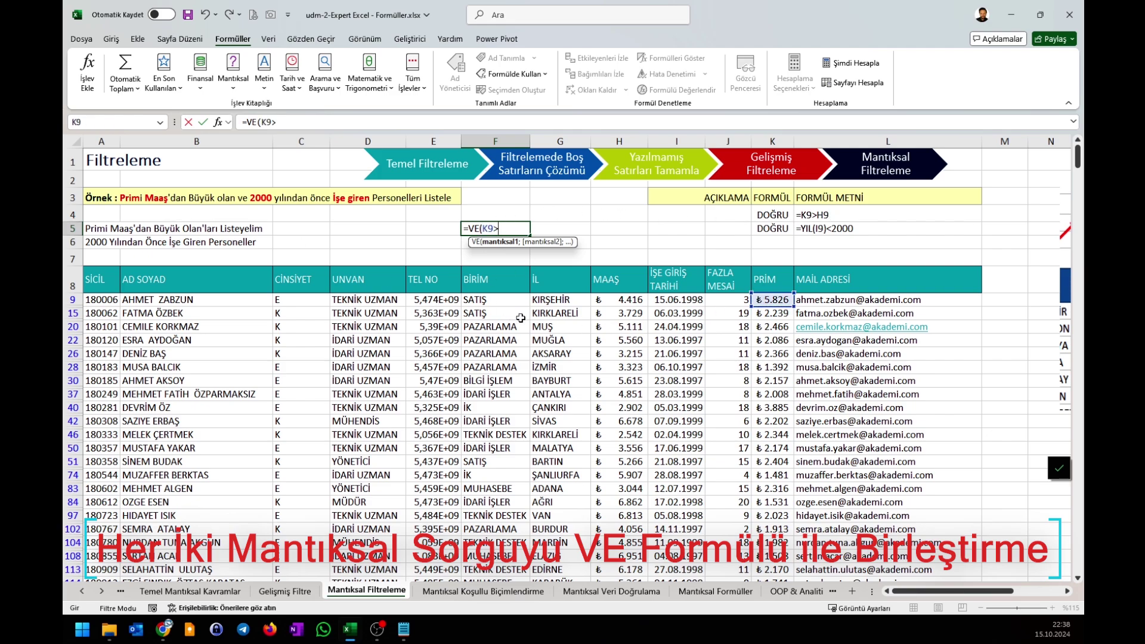
left_click(612, 299)
type(";")
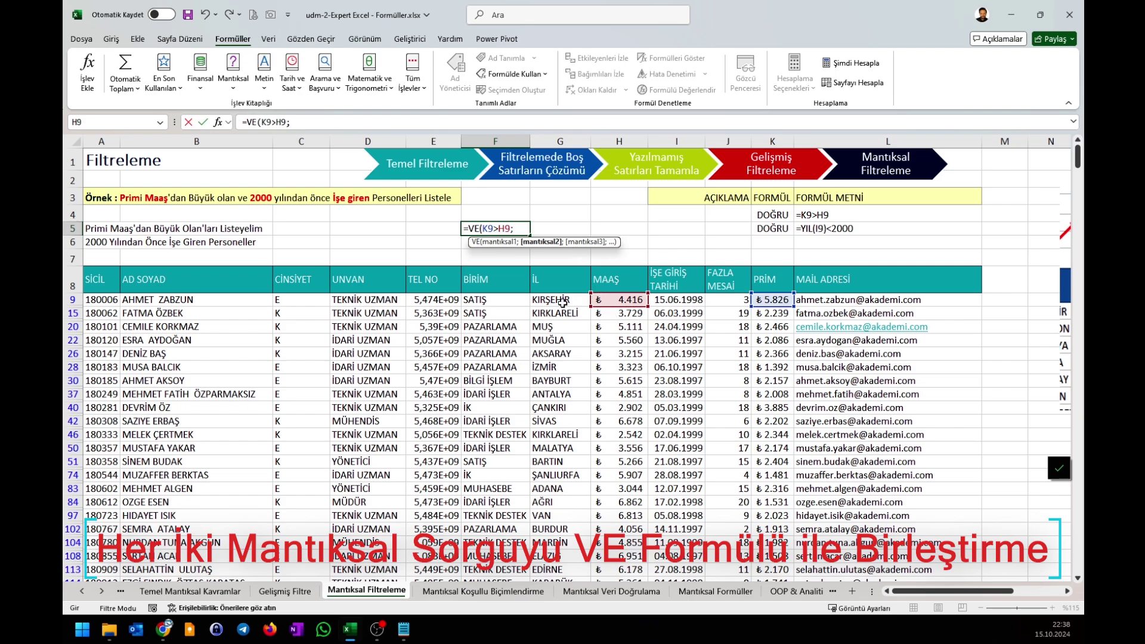
Complete the F5 formula with YIL(I9)<2000 as the second condition and enter it as =VE(K9>H9;YIL(I9)<2000)
type("yıl")
key("Tab")
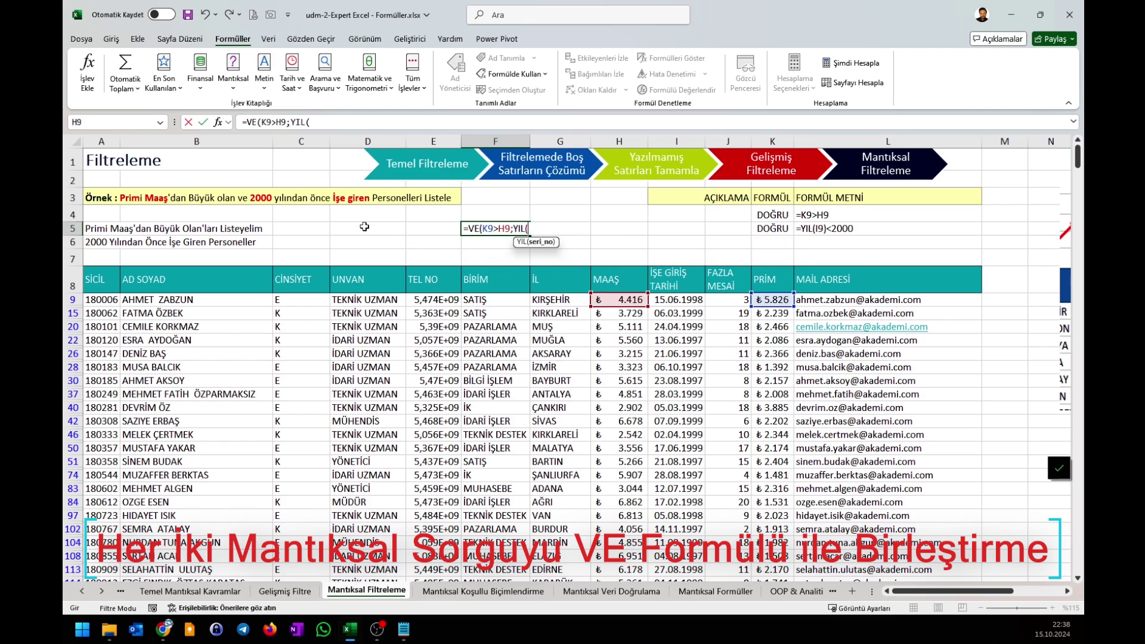
left_click(678, 300)
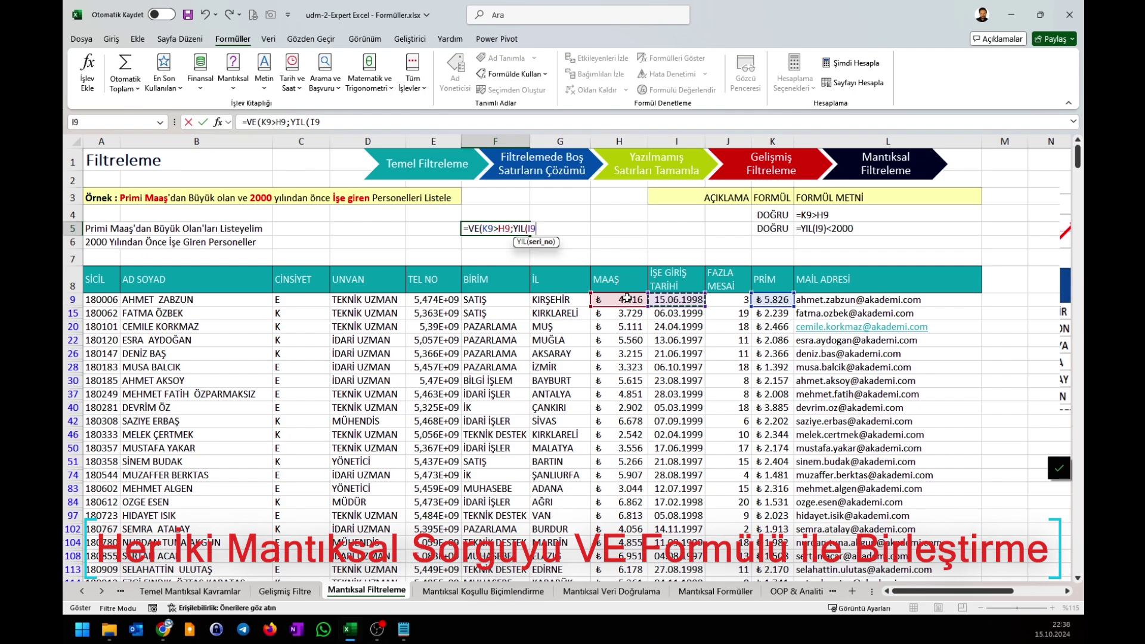
type(")<200")
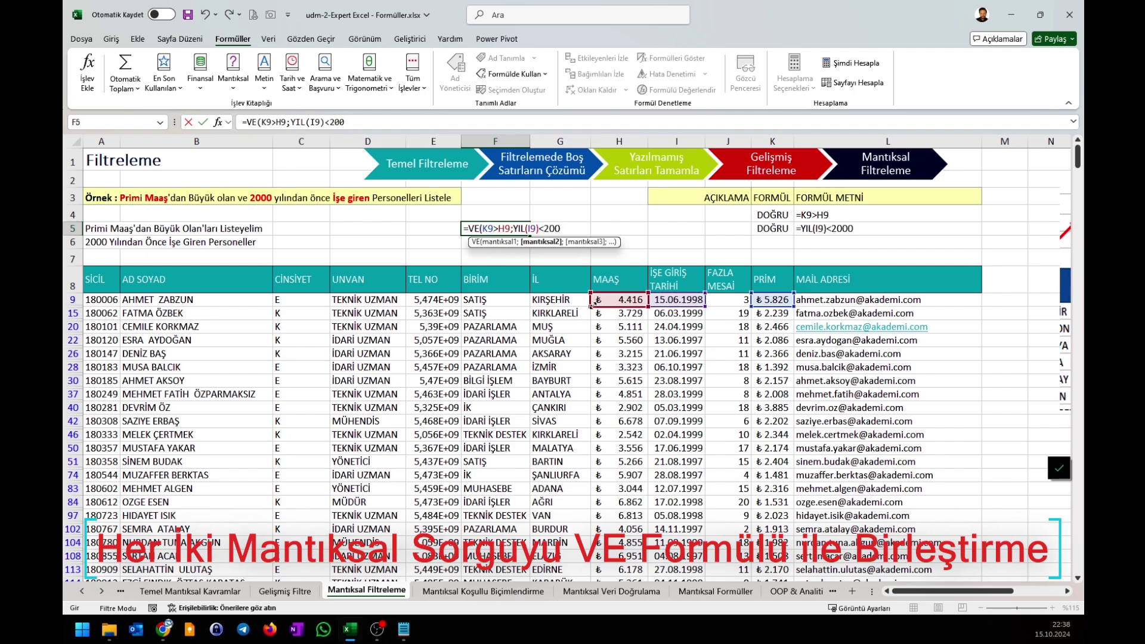
type("0)")
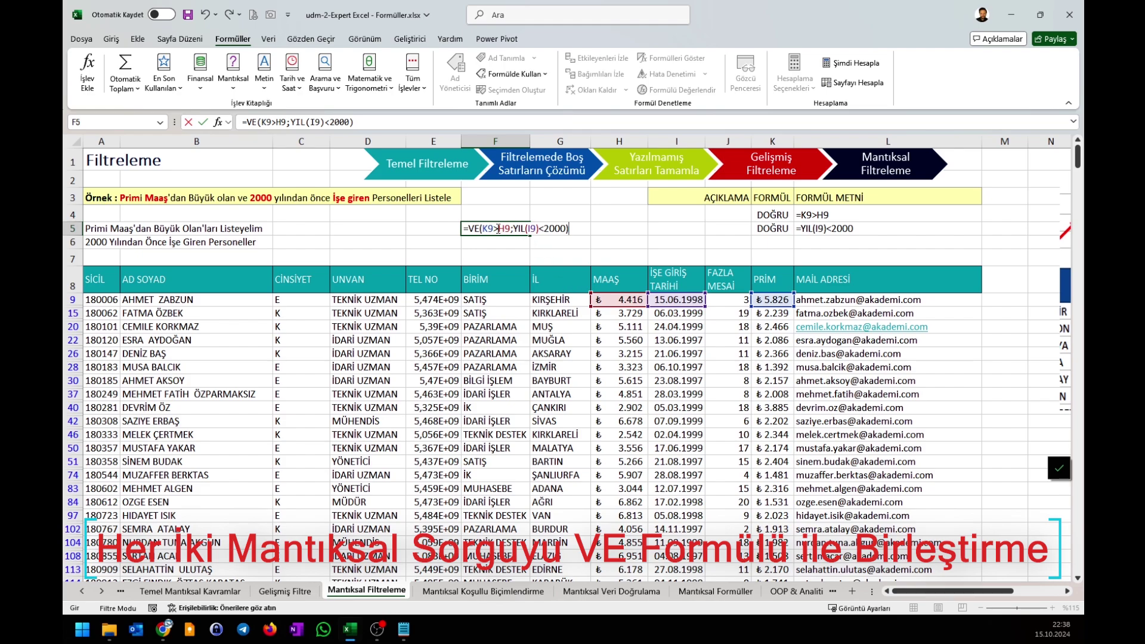
left_click_drag(484, 228, 565, 229)
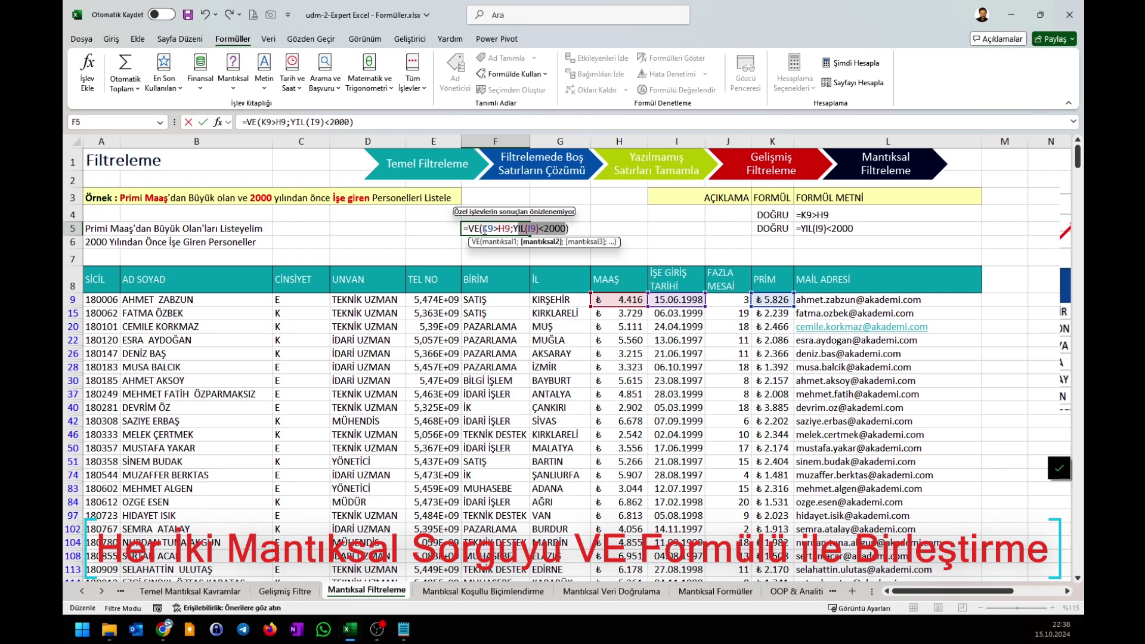
left_click_drag(482, 228, 564, 233)
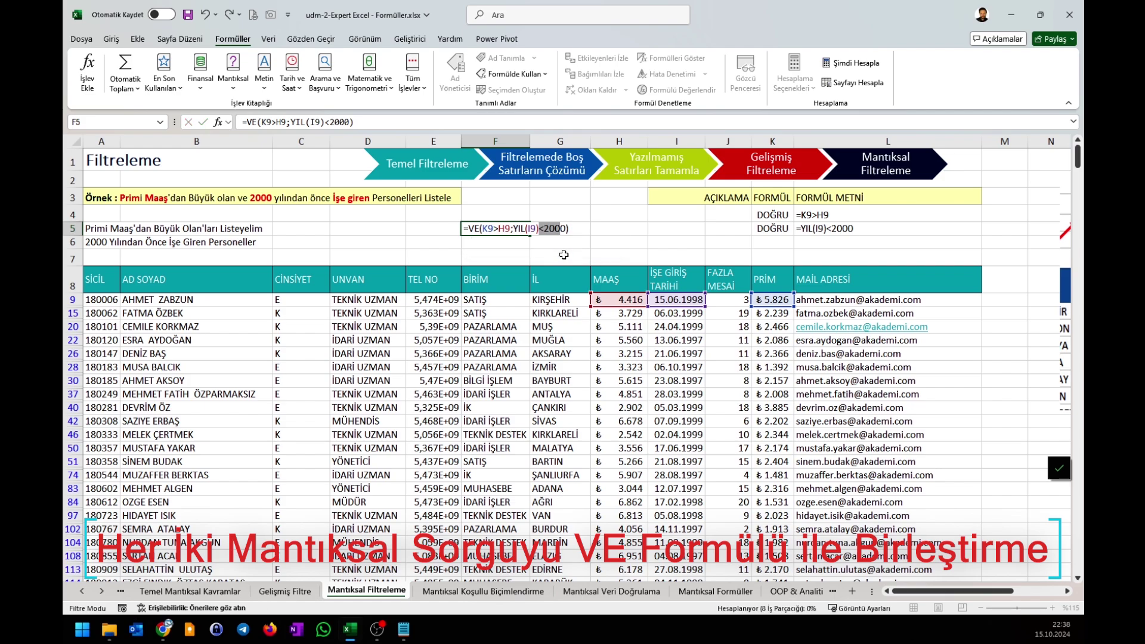
key("Escape")
Set the hire date in I9 to 15.06.2001 as a test and check the conditions of the VE formula in F5
double_click(504, 229)
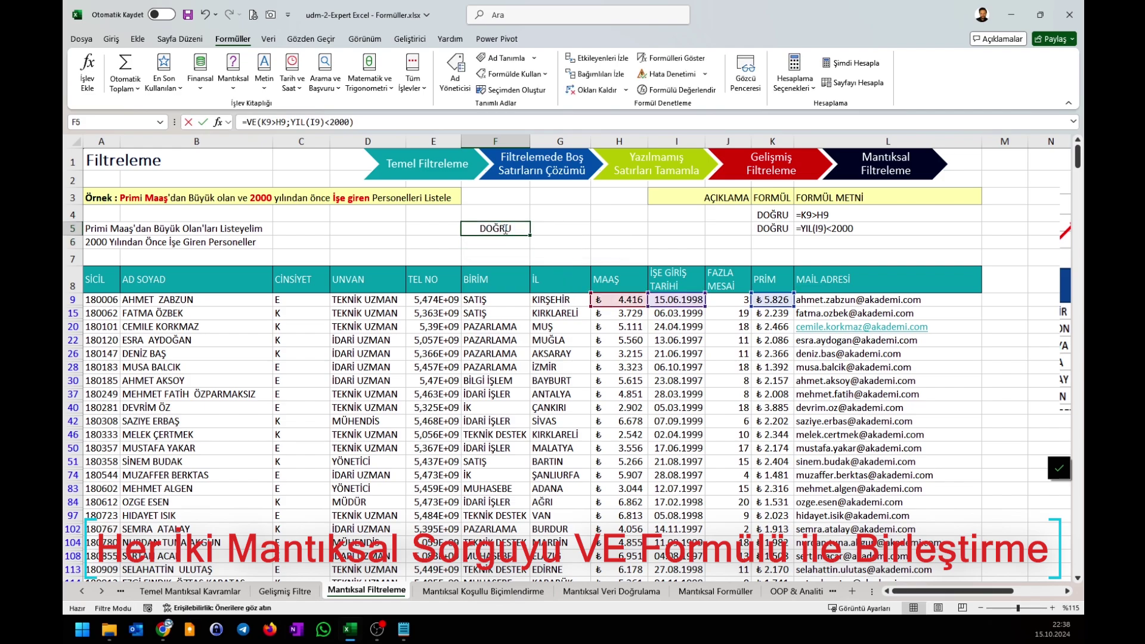
left_click_drag(542, 228, 505, 229)
key("Escape")
left_click(691, 300)
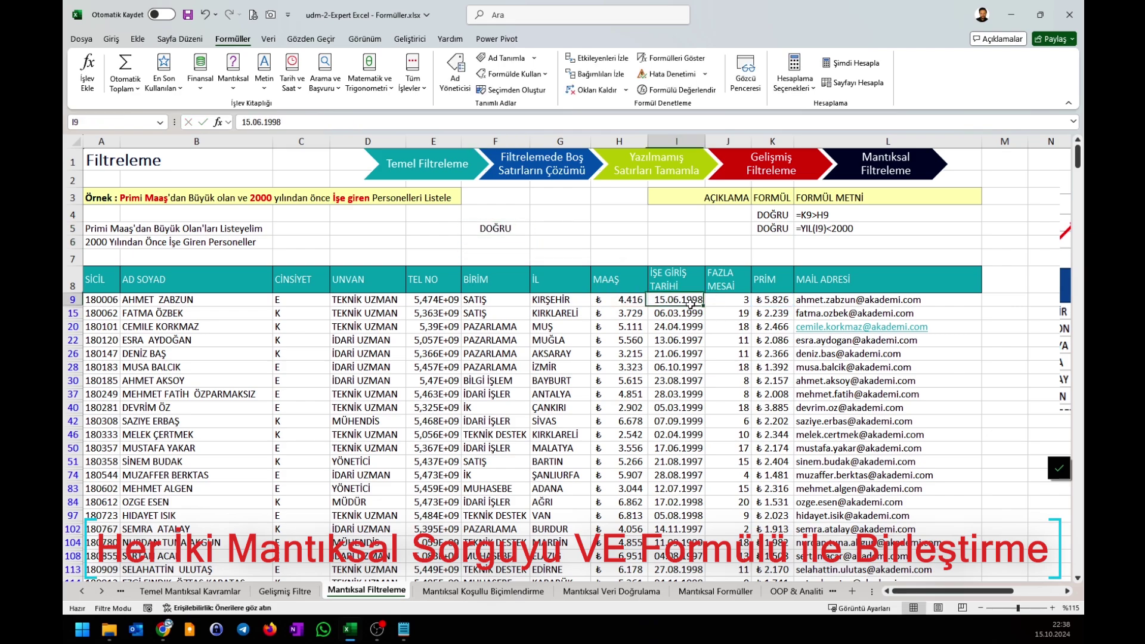
type("15.06.2001")
key("Return")
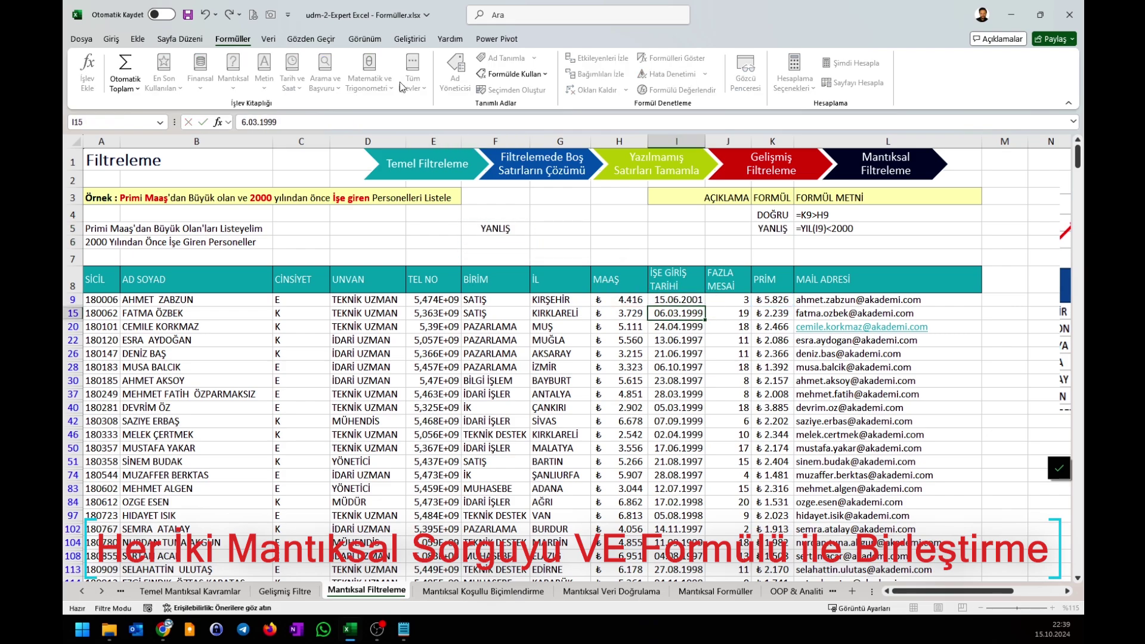
left_click(497, 229)
double_click(497, 230)
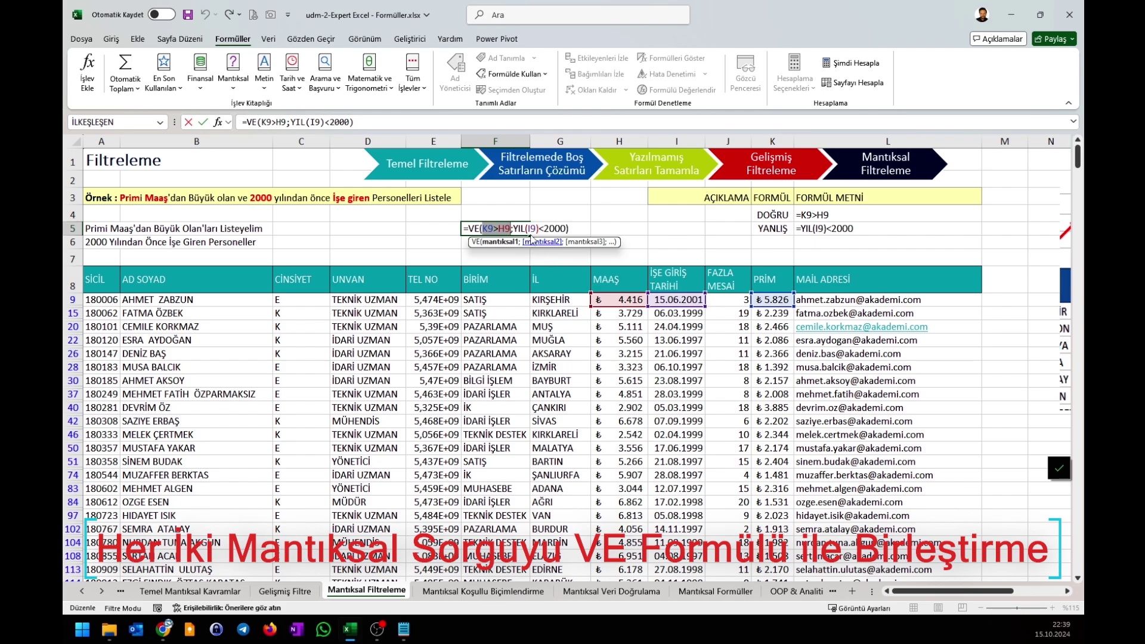
key("ctrl+Return")
Set the hire date in I9 back to 15.06.1998
double_click(691, 300)
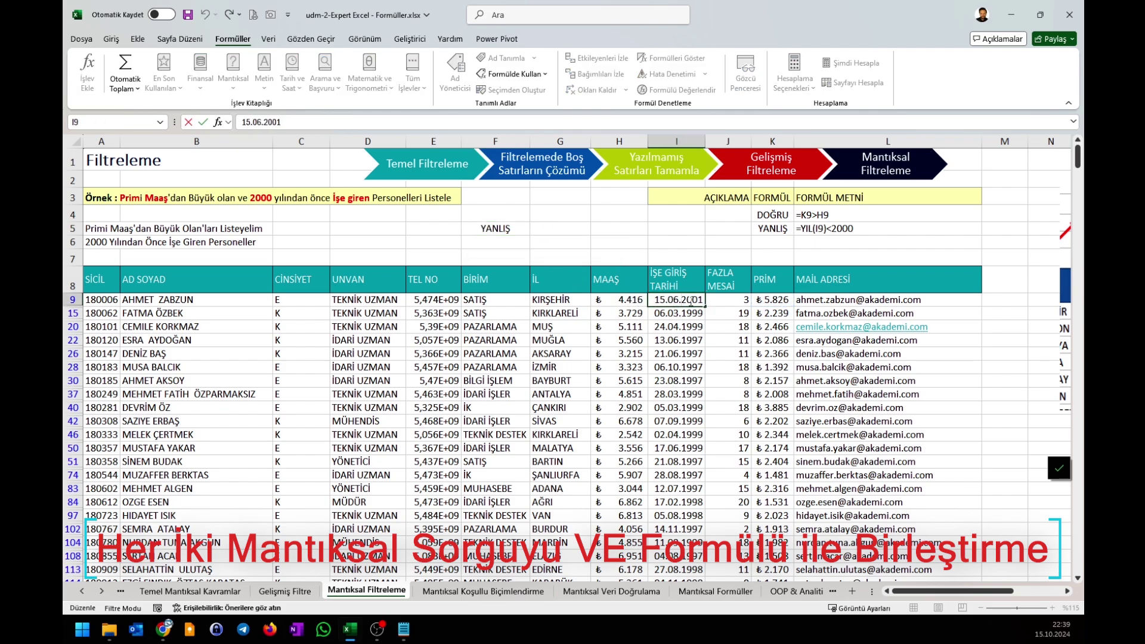
key("BackSpace")
key("BackSpace")
key("BackSpace")
key("BackSpace")
type("1998")
key("Return")
key("Up")
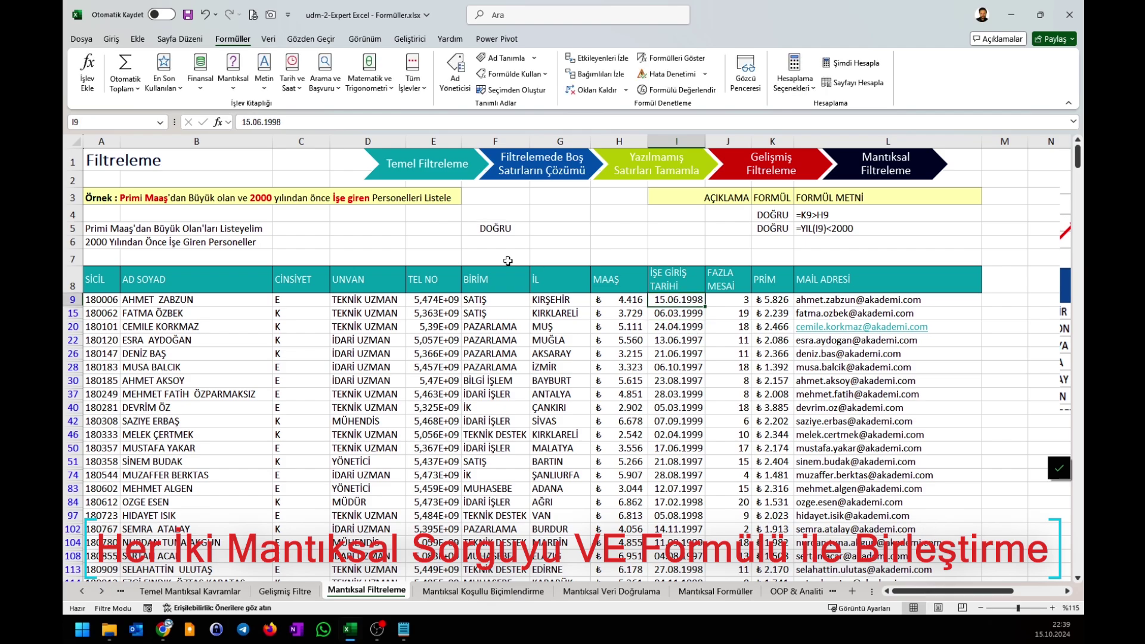
Set the PRİM value in K9 to 3500 to test the first condition of the VE formula
left_click(489, 229)
left_click(778, 300)
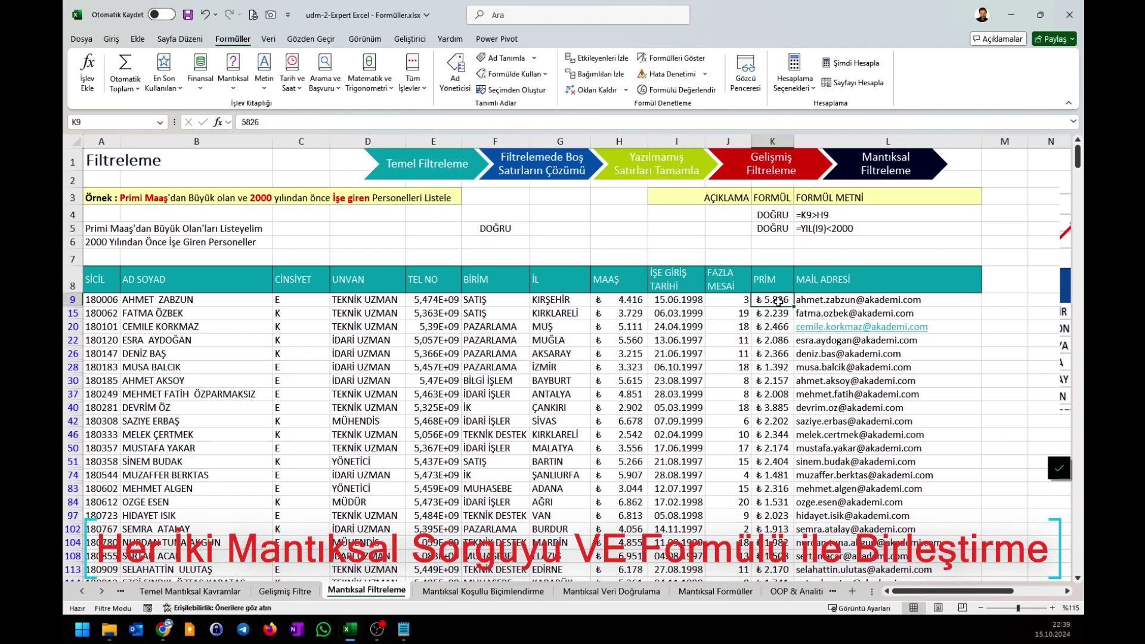
type("4")
key("BackSpace")
type("3500")
key("Return")
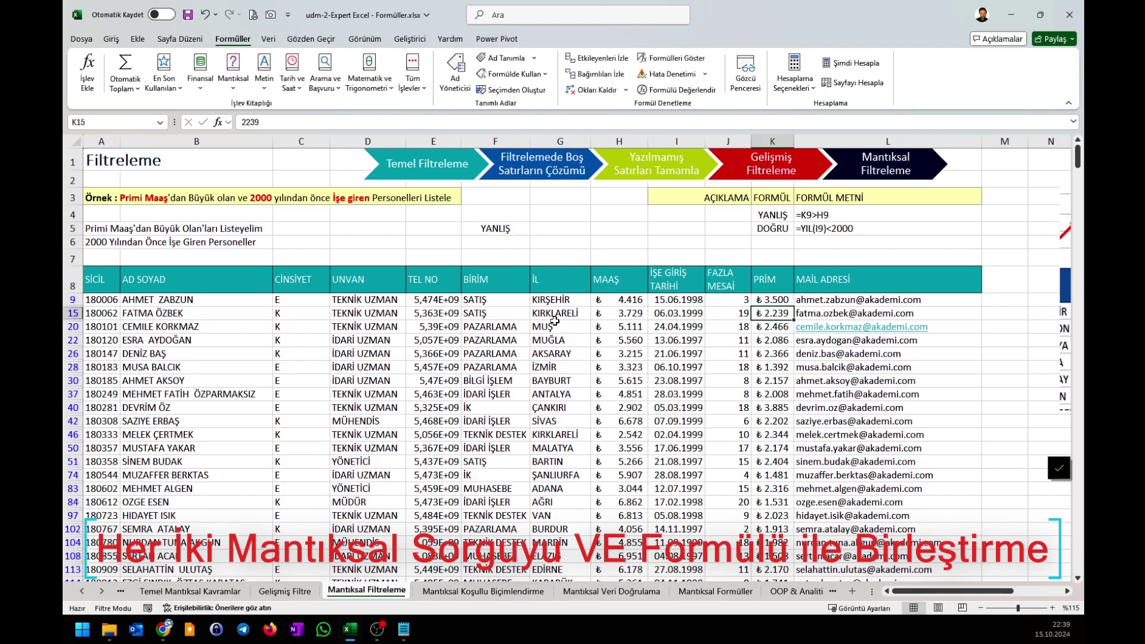
Compare the conditions of the F5 formula with the salary and hire date in row 9 and the example in row 3
left_click_drag(682, 300, 681, 340)
left_click(624, 303)
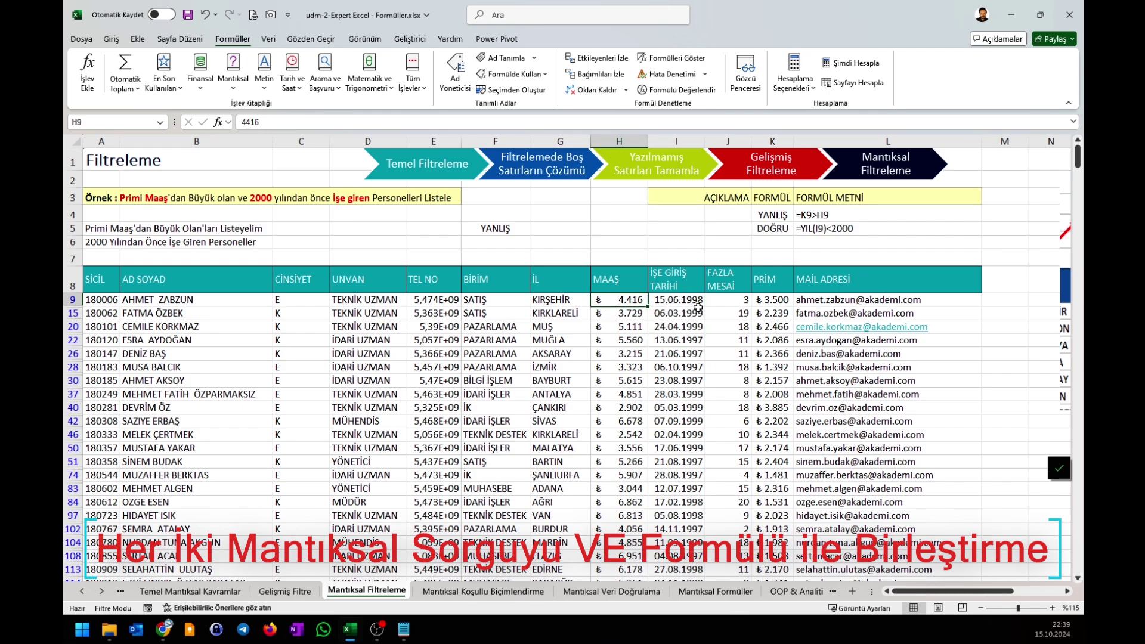
double_click(490, 228)
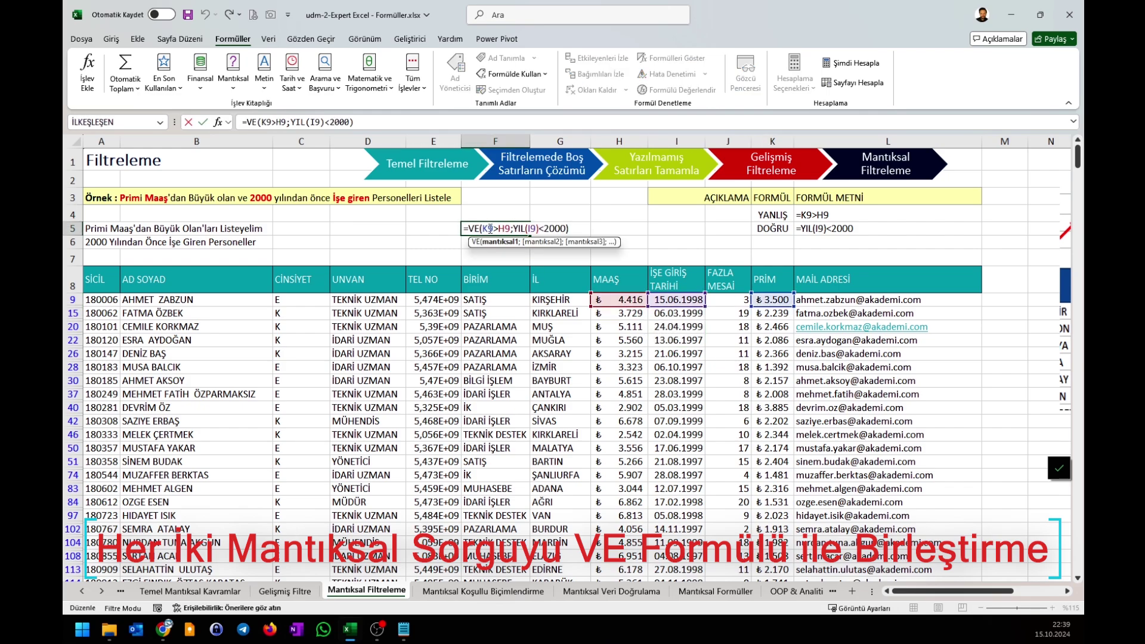
left_click_drag(472, 228, 566, 229)
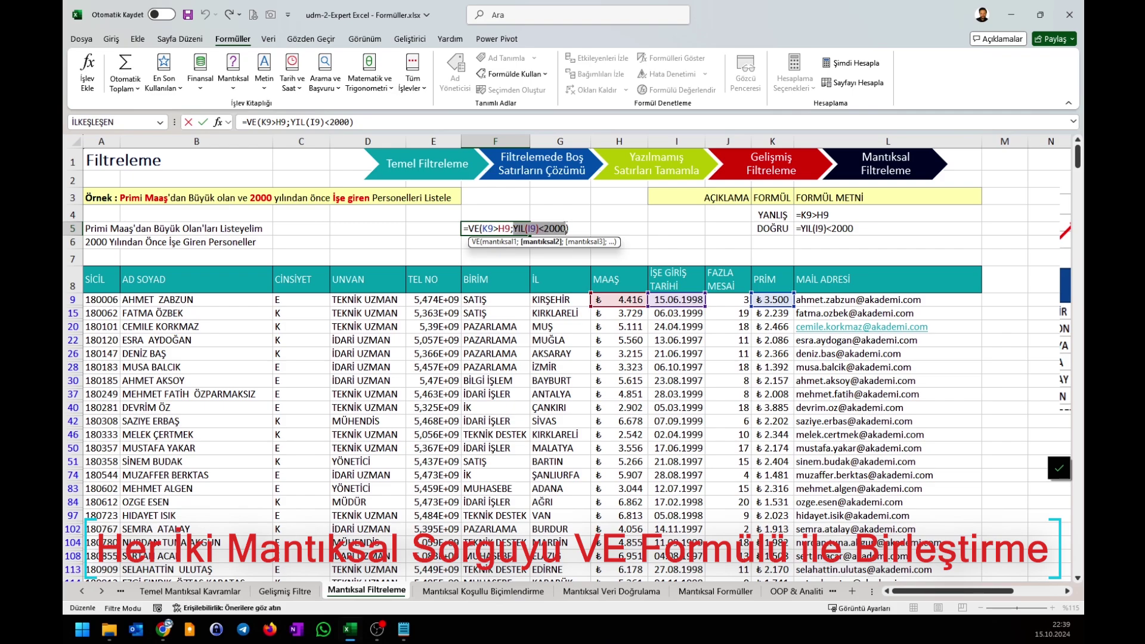
key("Escape")
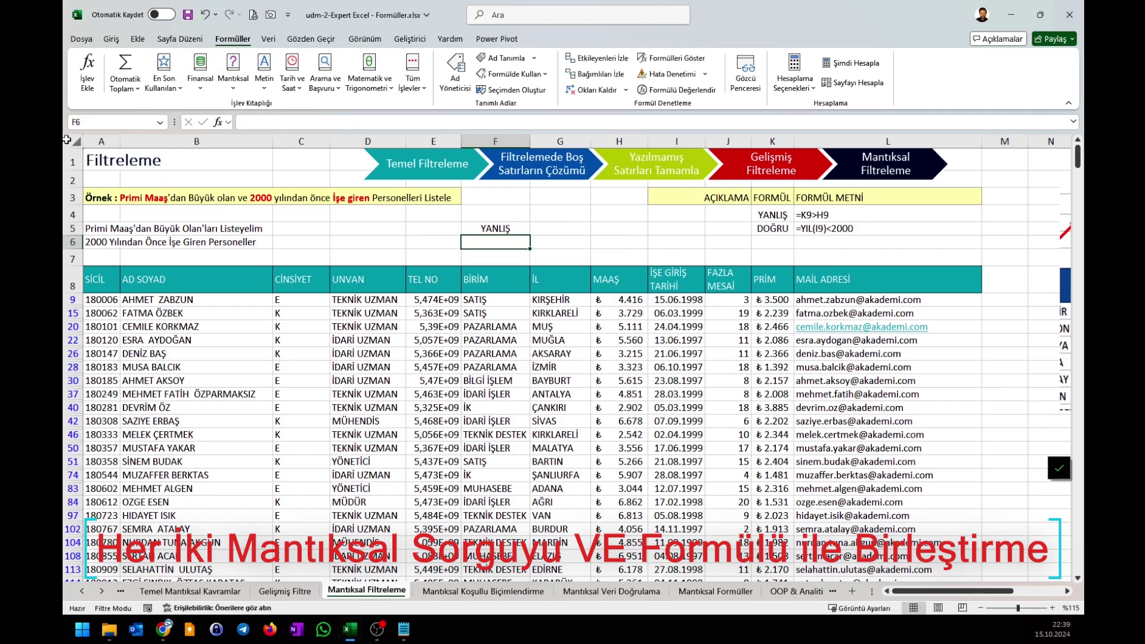
left_click_drag(111, 197, 322, 188)
left_click(188, 201)
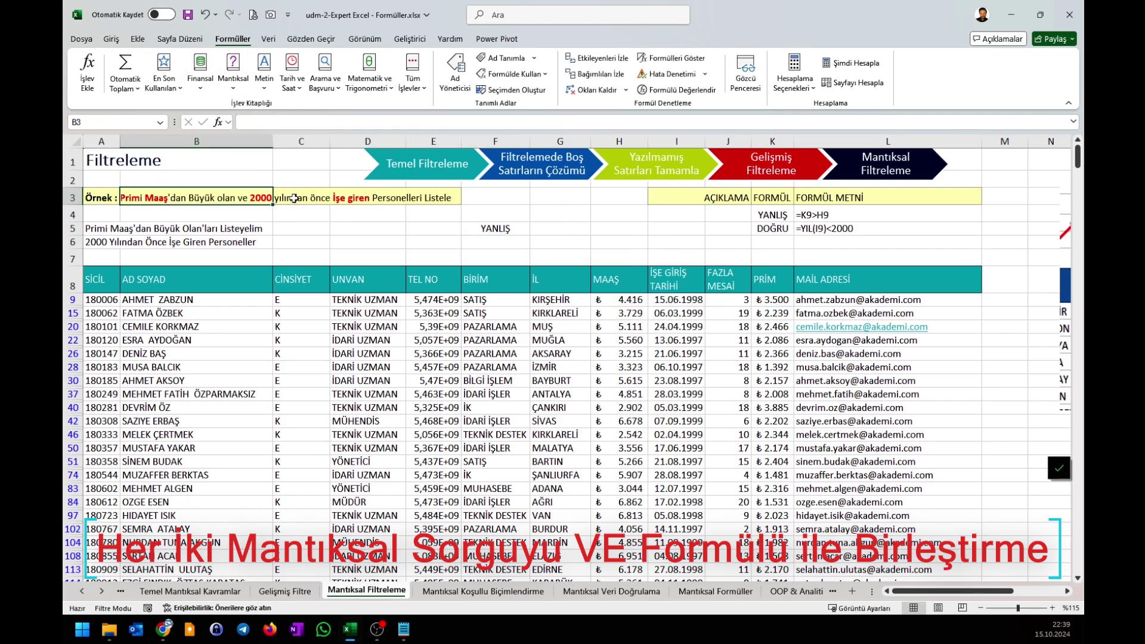
left_click(298, 201)
left_click(542, 310)
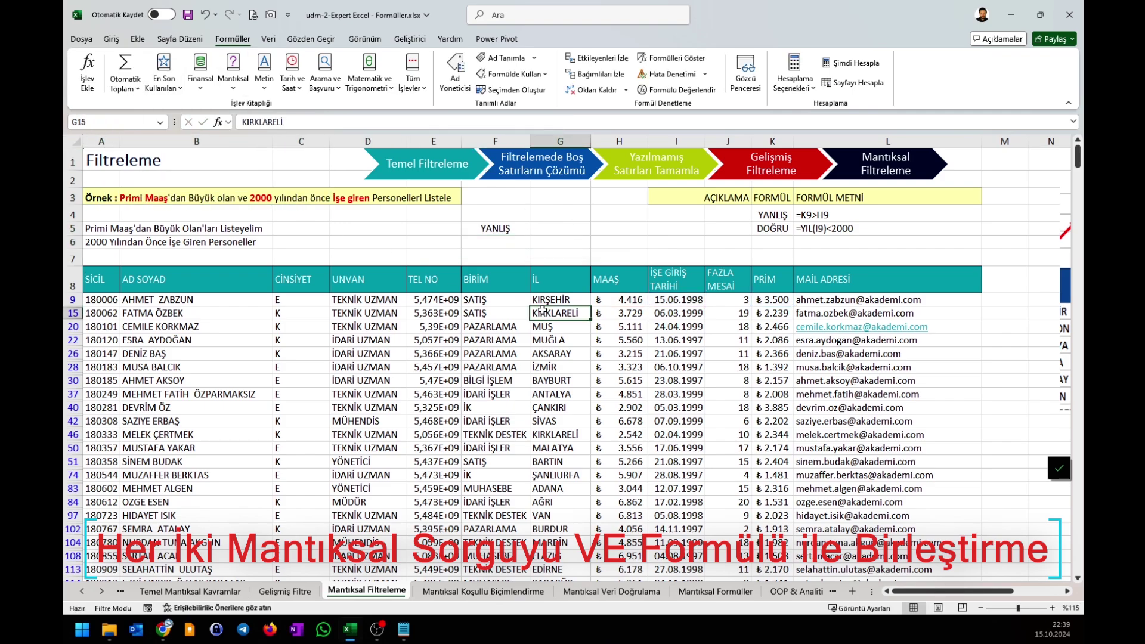
double_click(495, 231)
key("Return")
Apply an in-place advanced filter to the list A8:L2008 with F4:F5 as the criteria range
left_click(538, 338)
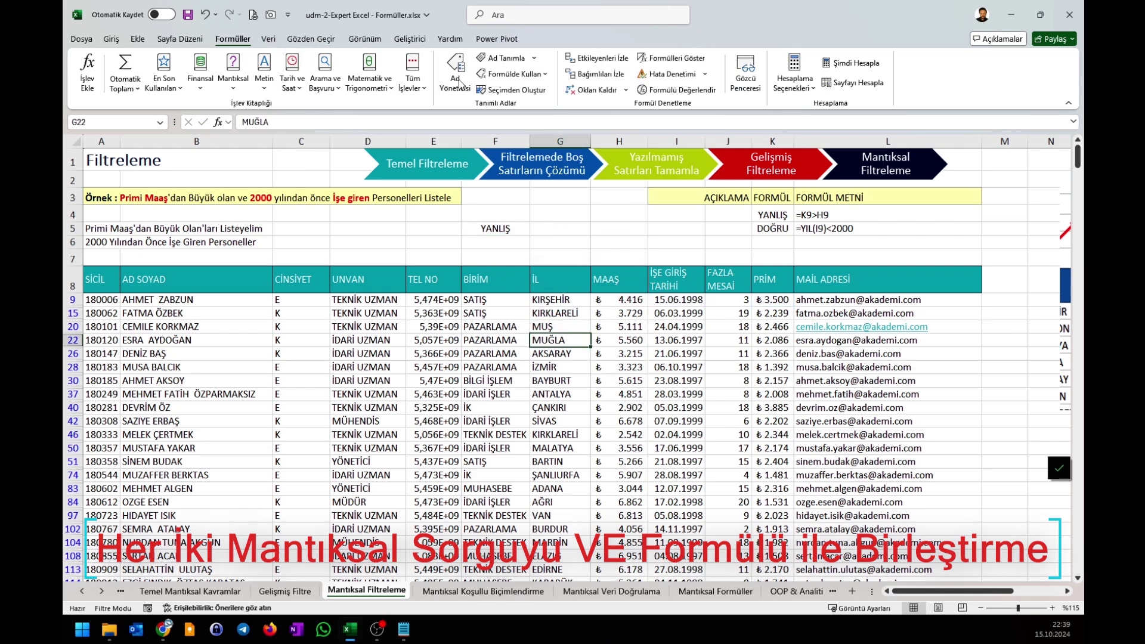
left_click(268, 39)
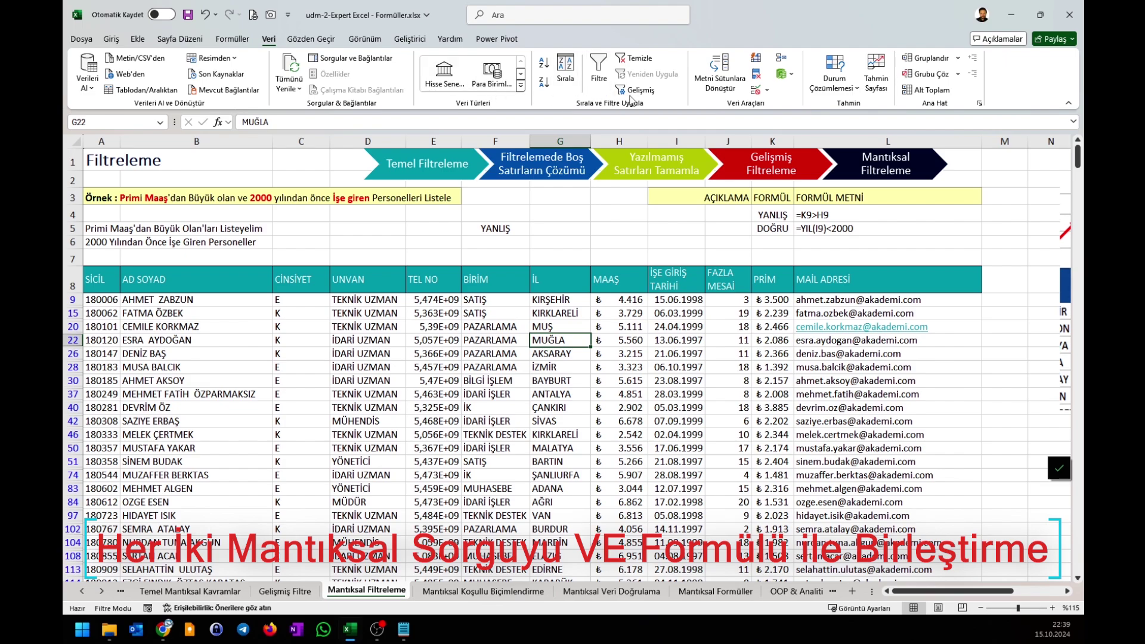
left_click(638, 91)
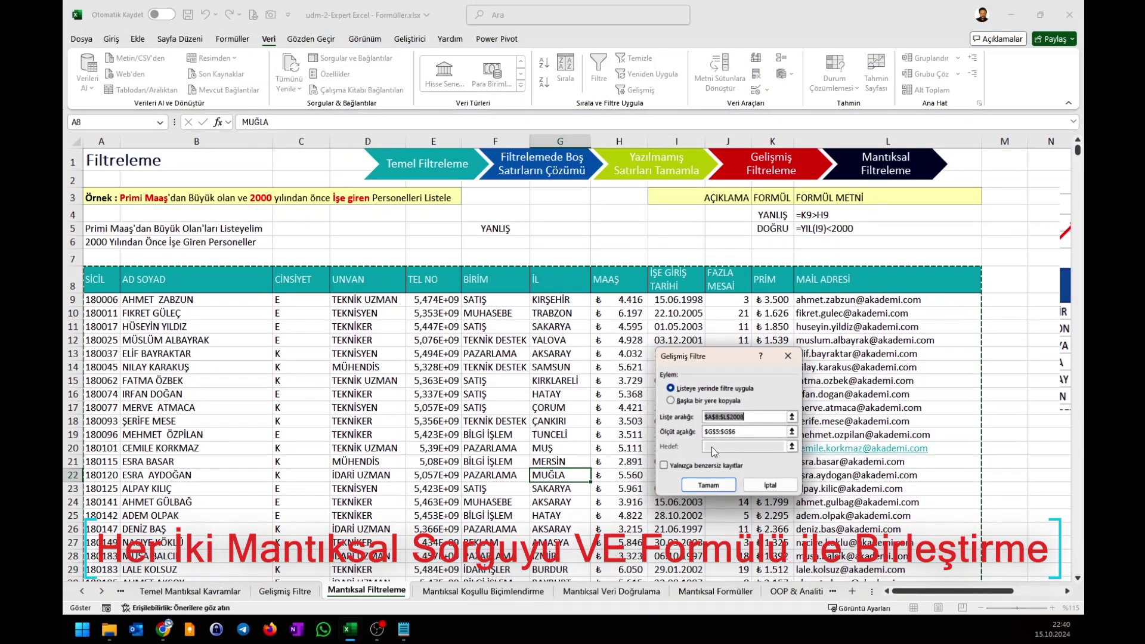
left_click(737, 435)
left_click_drag(739, 431, 692, 430)
key("BackSpace")
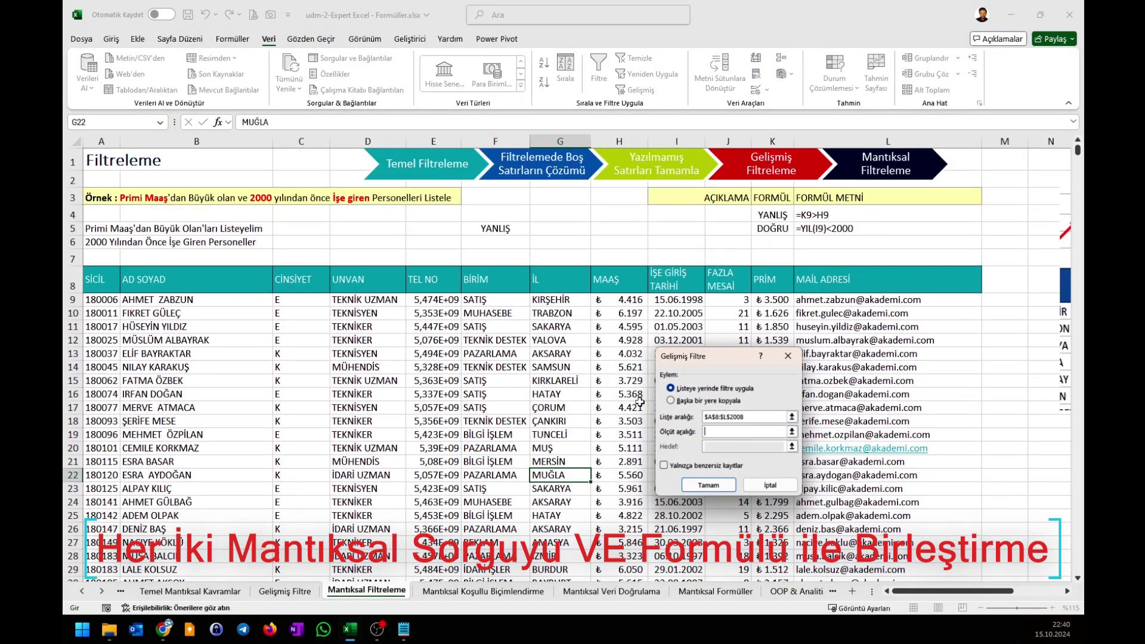
left_click_drag(512, 228, 512, 212)
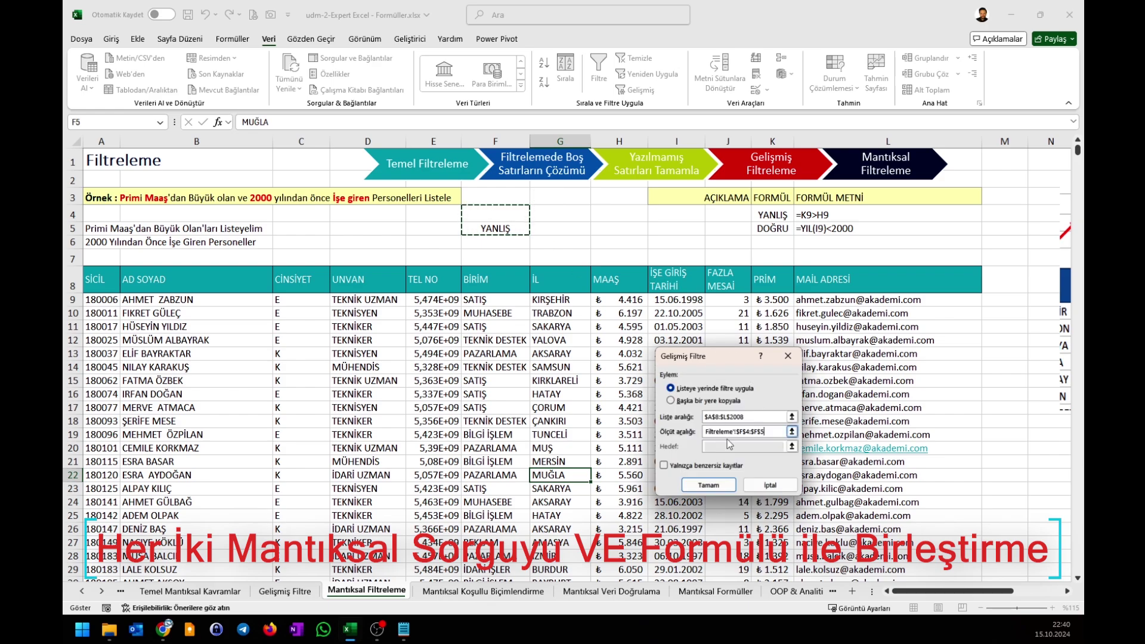
left_click(719, 484)
Check the hire dates and compare PRİM with MAAŞ in the filtered rows
left_click_drag(701, 296, 702, 341)
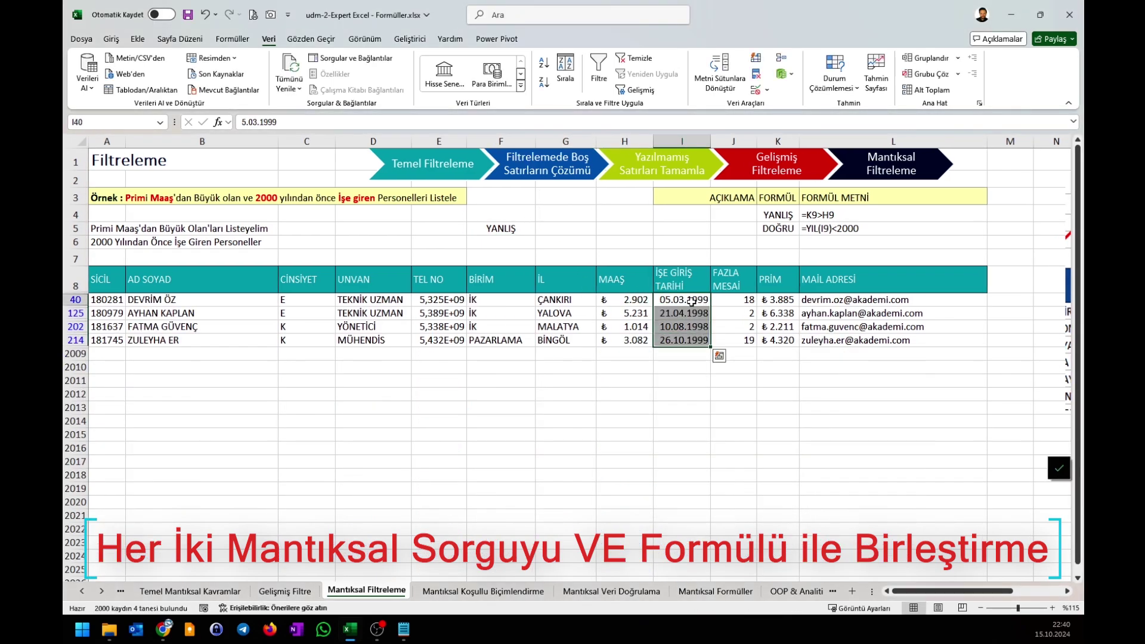
left_click_drag(776, 300, 772, 329)
left_click(626, 299)
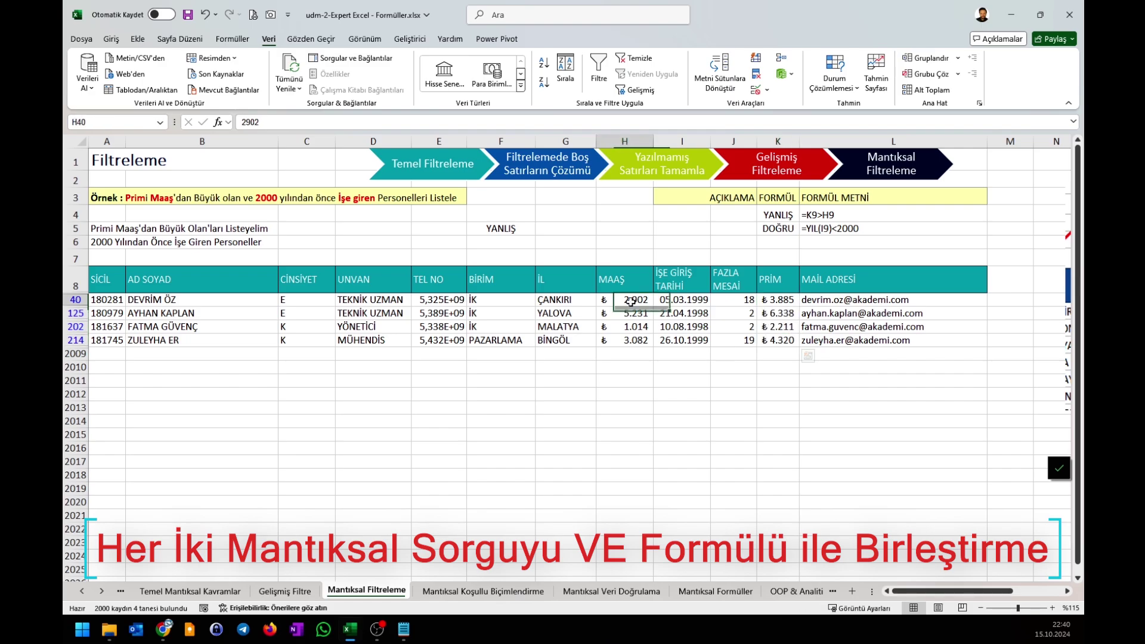
left_click(778, 299)
left_click(626, 313)
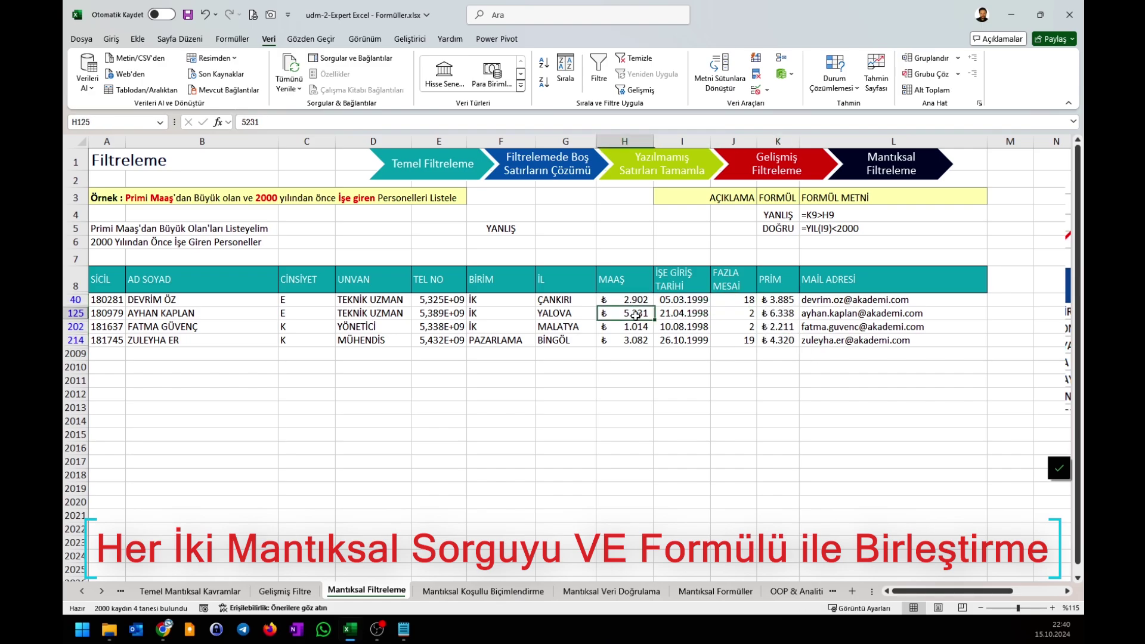
left_click(778, 313)
left_click(619, 332)
left_click(778, 340)
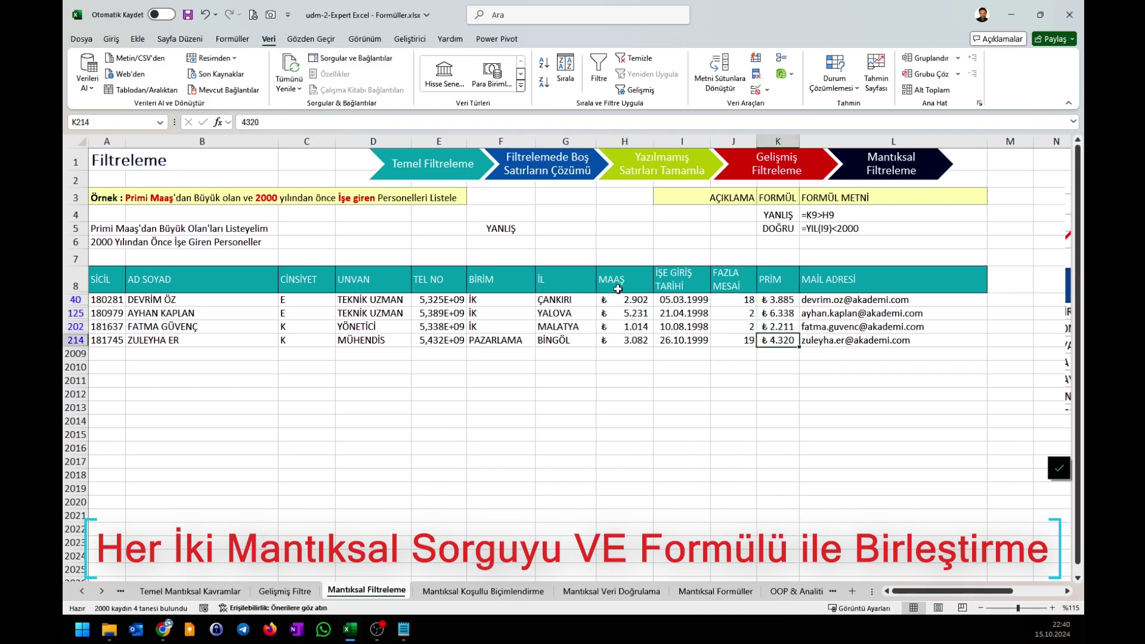
Move the VE formula from F5 to K6, below the other two formulas
left_click(501, 228)
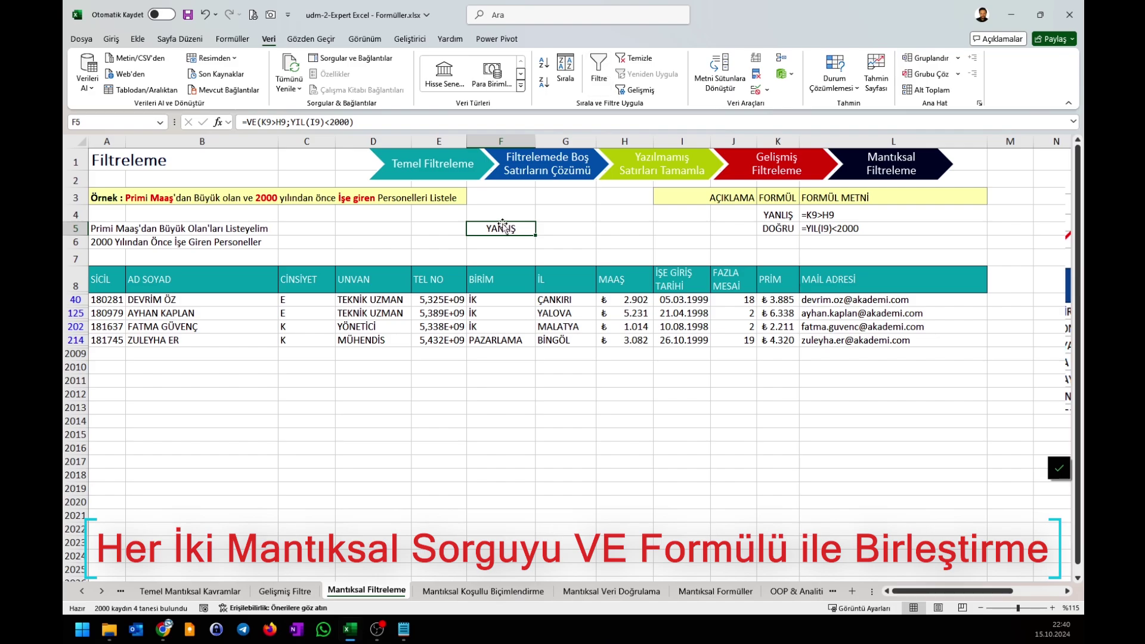
left_click_drag(501, 222, 788, 243)
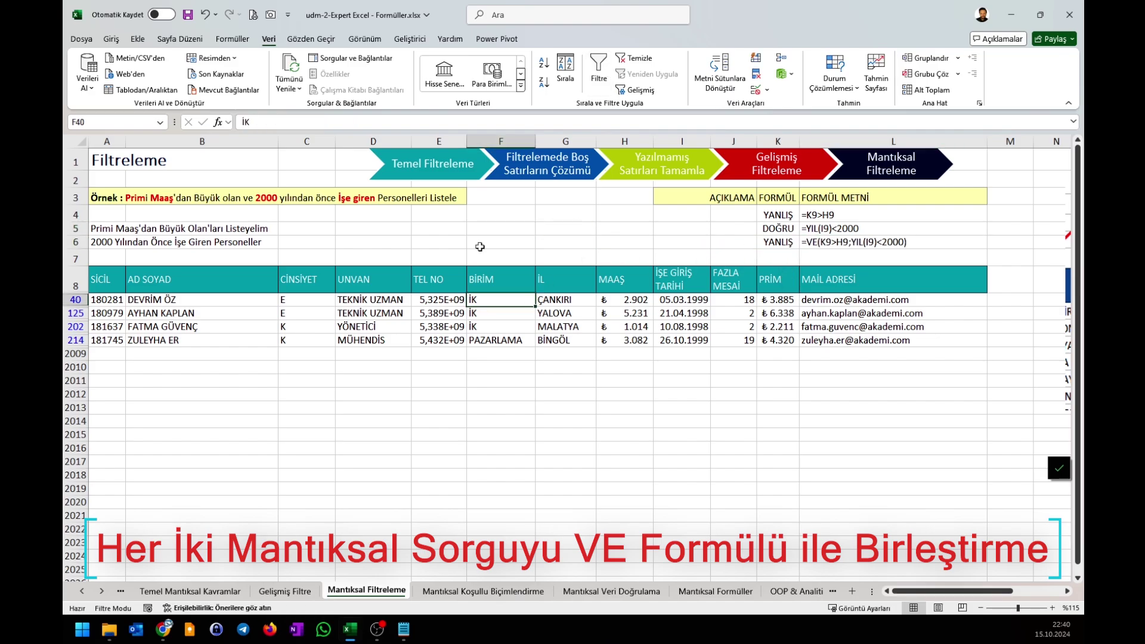
left_click(373, 326)
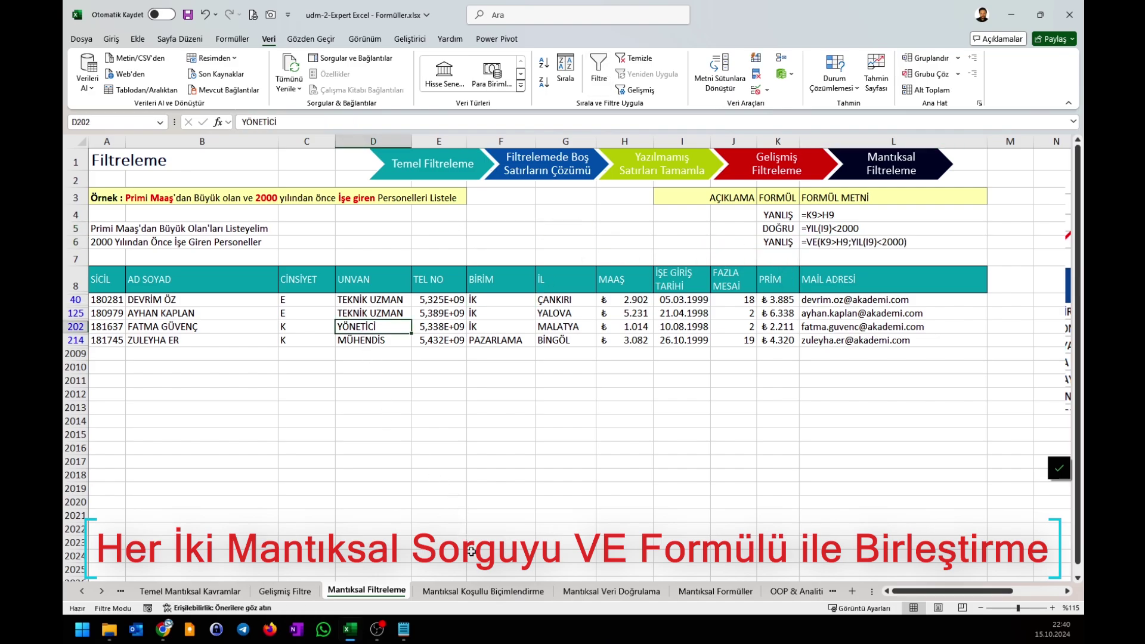
key("Down")
key("Right")
key("Right")
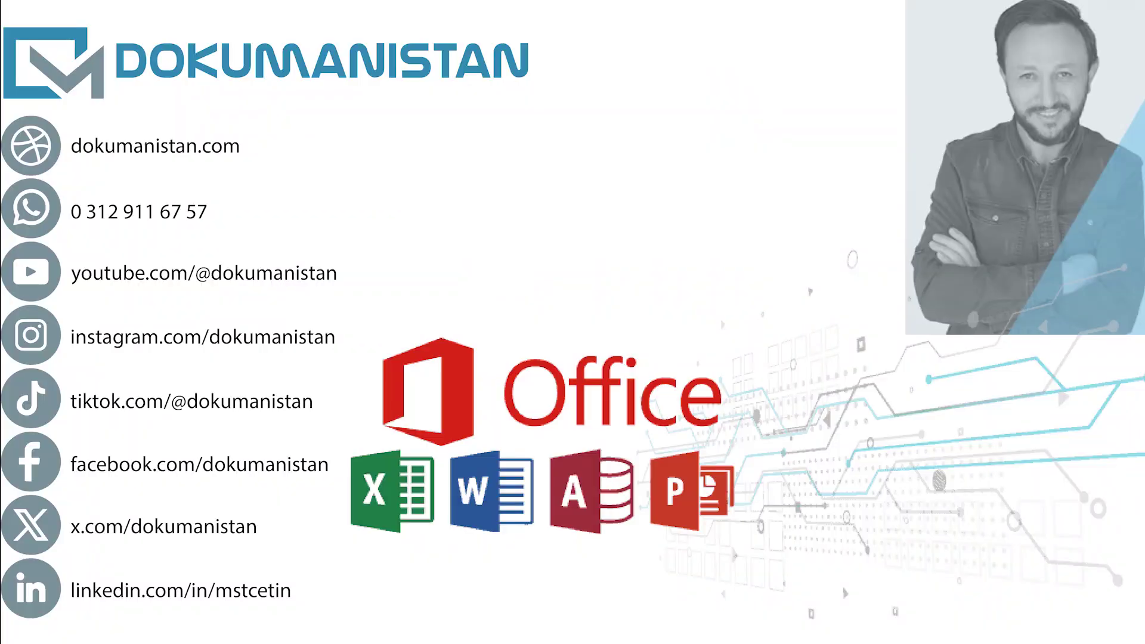